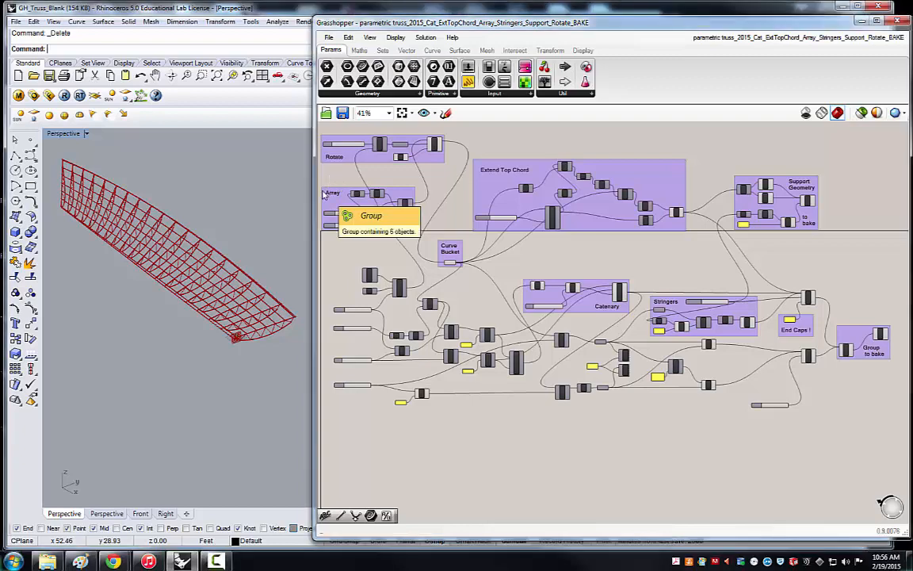
Step: Set the Array group's spacing slider to 10 and its number slider to 7
scroll(332, 185, up, 5)
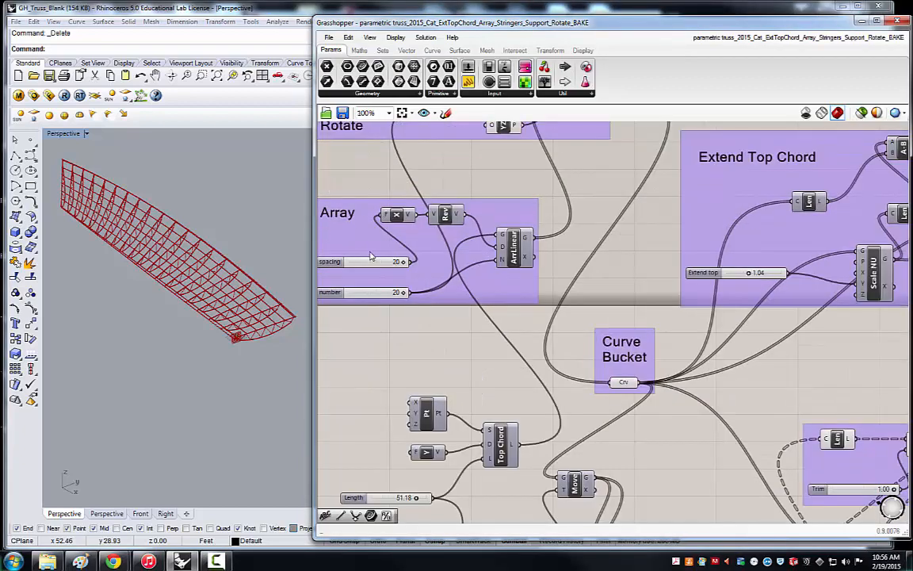
scroll(392, 230, down, 1)
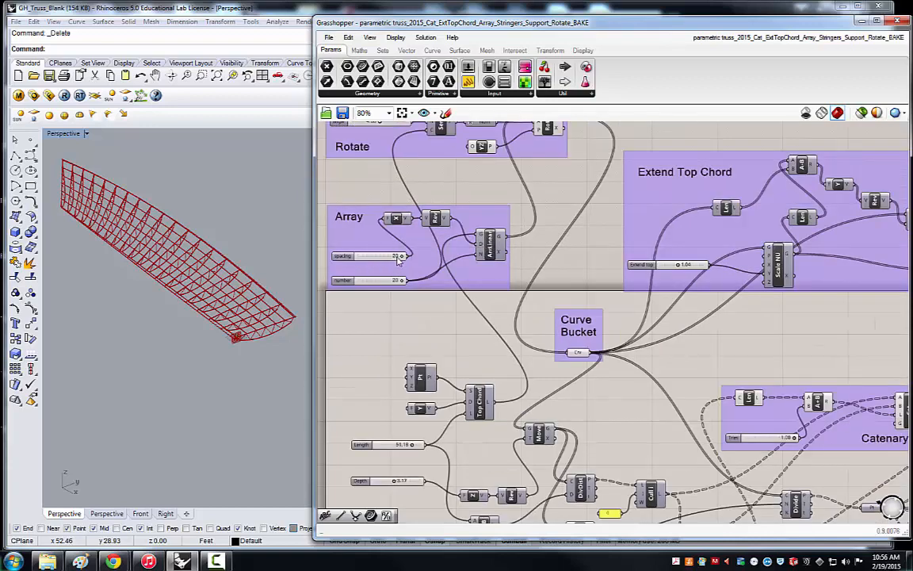
drag(403, 257, 372, 283)
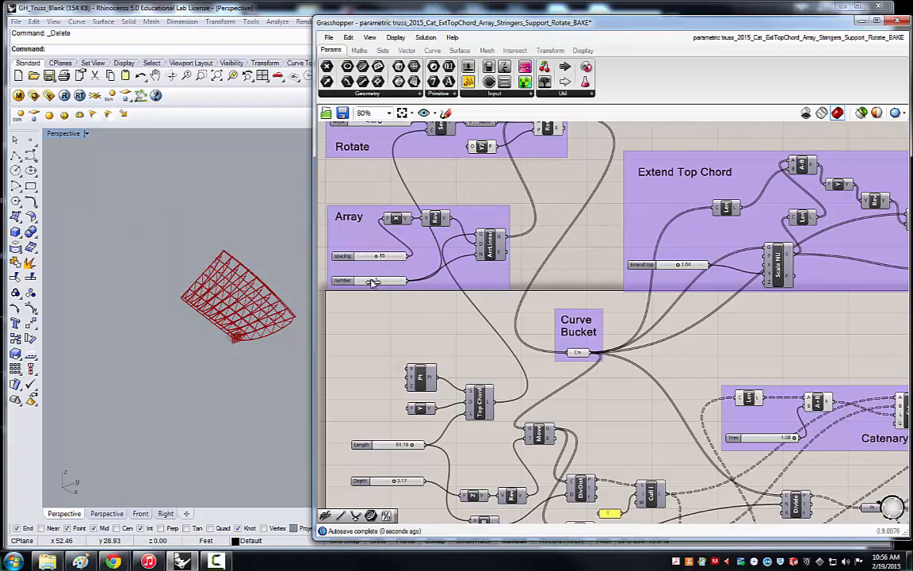
click(250, 272)
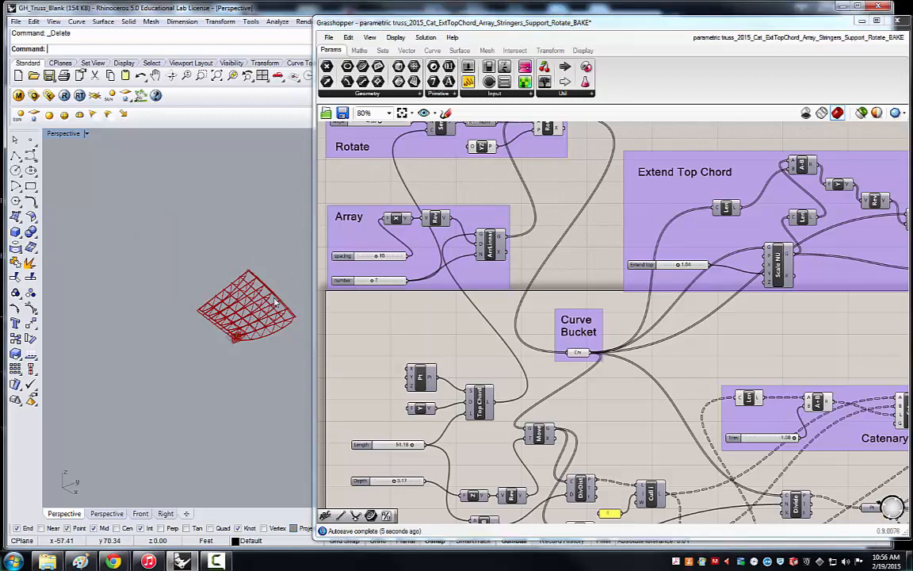
scroll(238, 285, up, 5)
right_drag(213, 304, 264, 334)
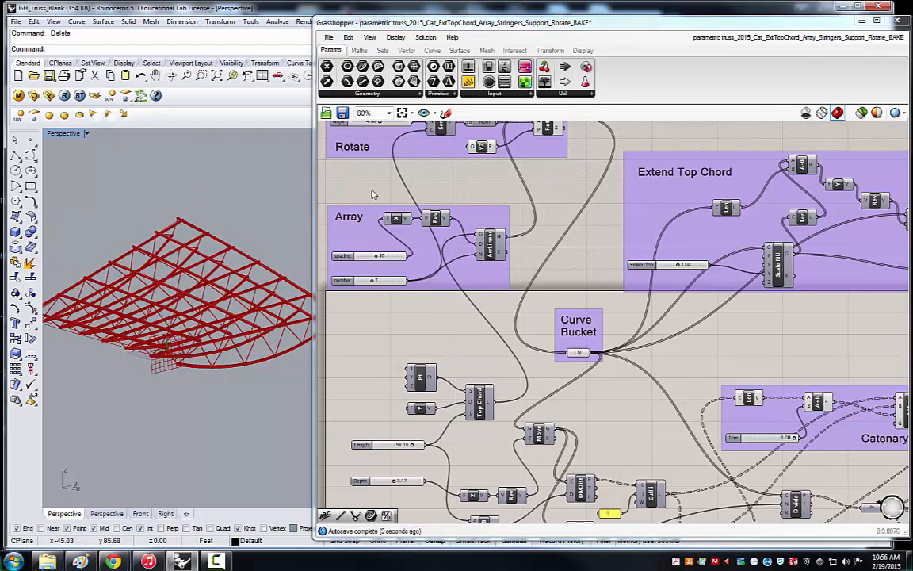
Step: Set the Rotate group's angle slider to 0.00 so the trusses lie flat
scroll(337, 174, down, 1)
scroll(379, 138, up, 2)
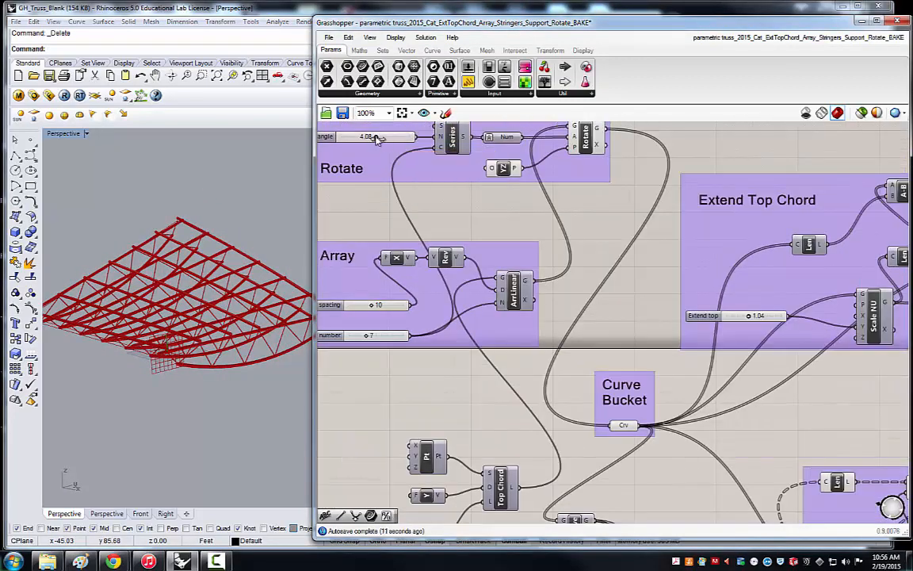
drag(375, 138, 332, 139)
right_drag(198, 269, 181, 319)
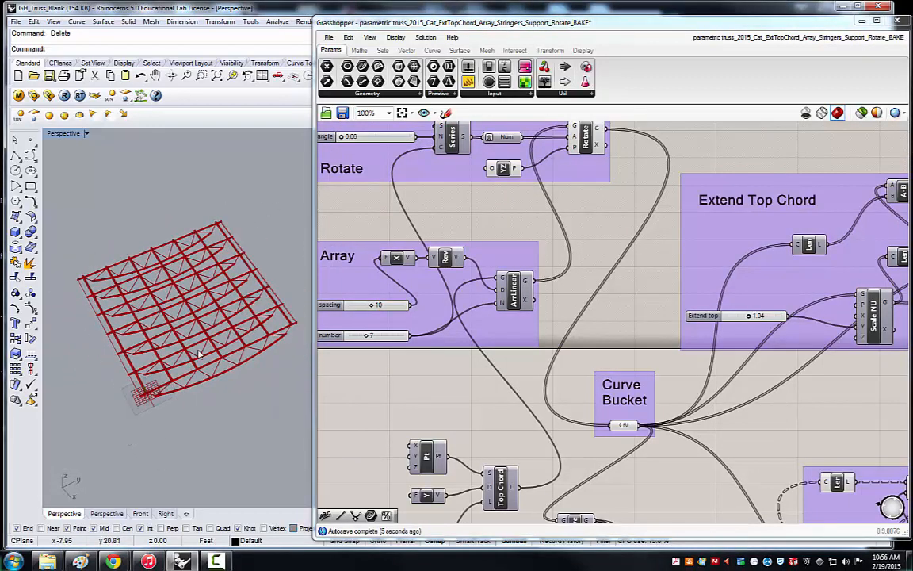
right_drag(212, 391, 240, 386)
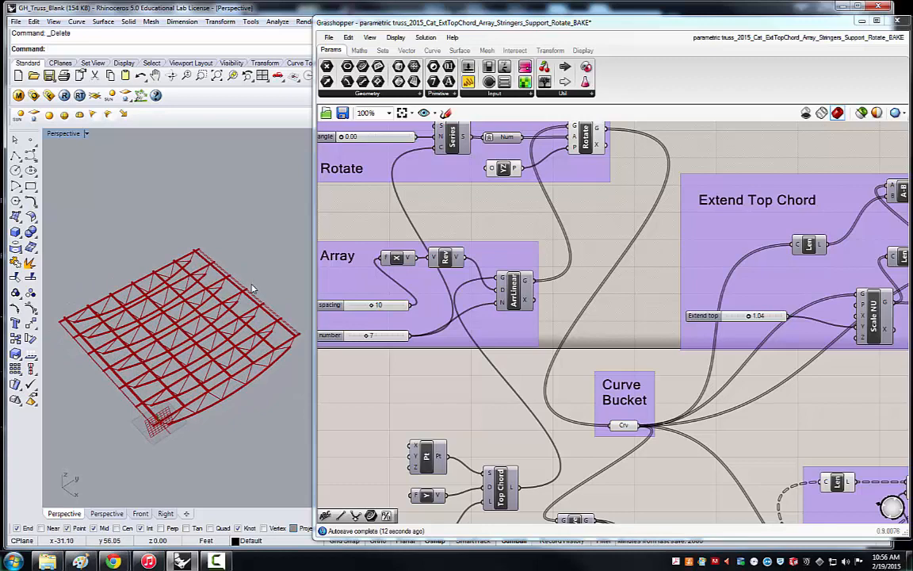
right_drag(208, 329, 294, 319)
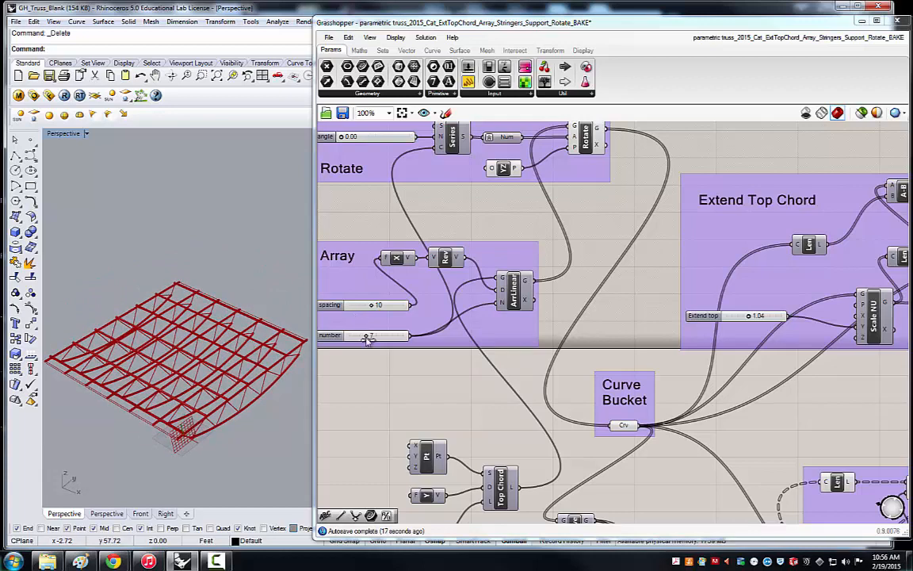
Step: Reduce the Array group's number slider to 3 and inspect the chord ends of the truss preview
drag(366, 337, 357, 337)
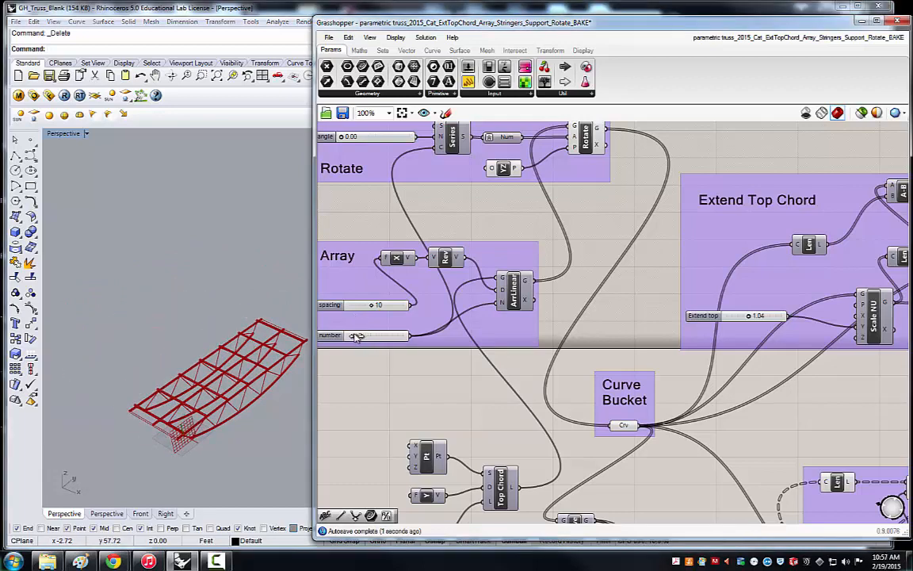
mouse_move(195, 334)
right_down()
mouse_move(204, 422)
mouse_move(184, 350)
mouse_move(190, 357)
mouse_move(198, 331)
right_up()
scroll(75, 347, up, 5)
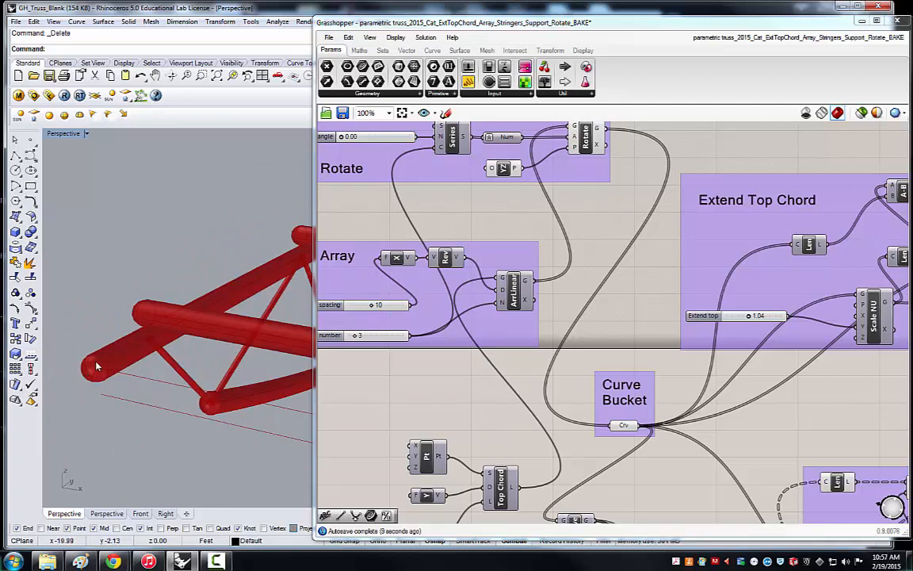
scroll(86, 325, down, 5)
right_drag(96, 326, 198, 310)
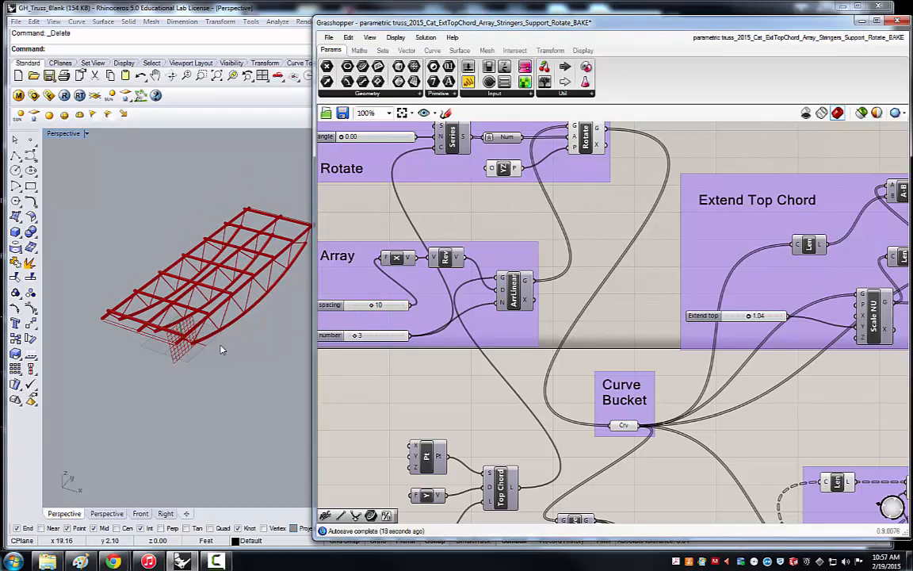
scroll(157, 333, down, 2)
scroll(231, 319, up, 2)
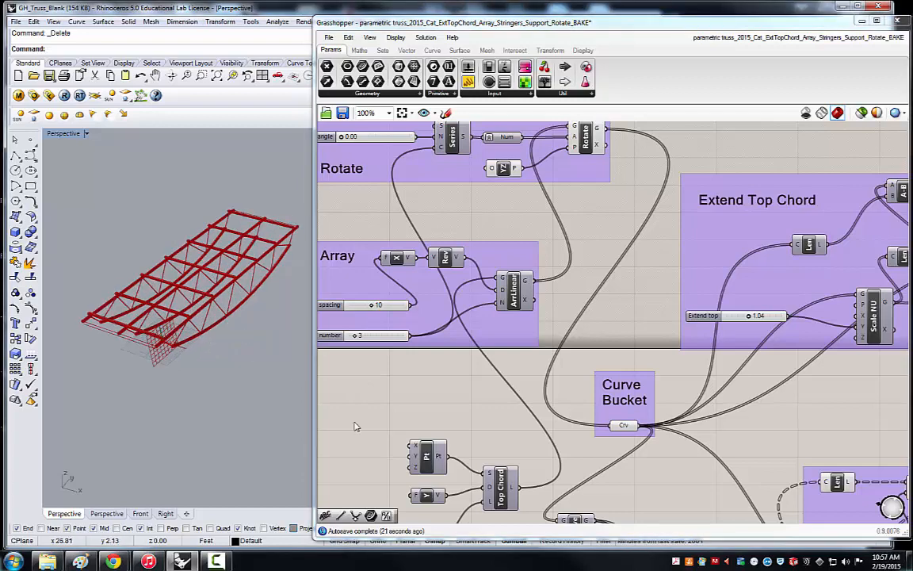
Step: Set the Extend top slider in the Extend Top Chord group to 1.09
right_click(375, 423)
click(487, 393)
scroll(487, 393, down, 4)
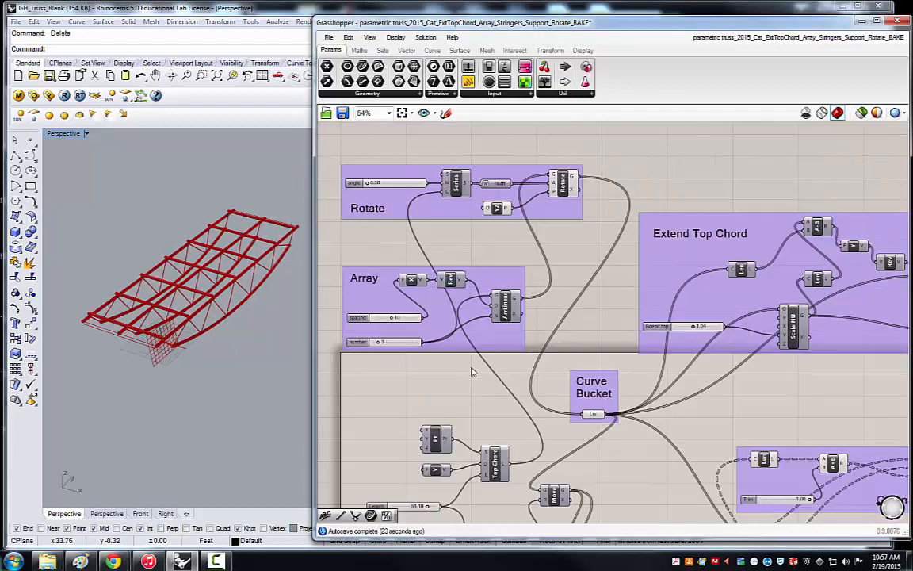
scroll(583, 277, up, 5)
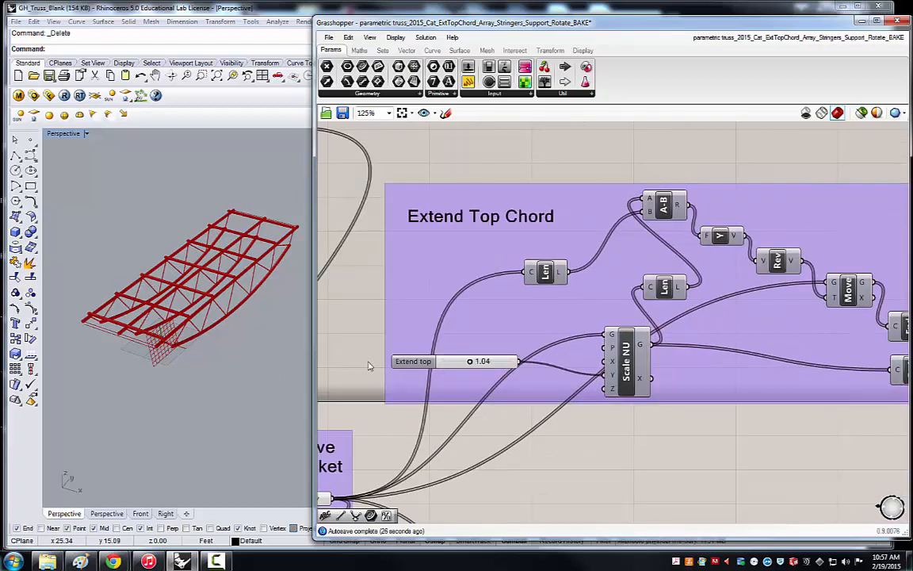
right_drag(198, 367, 220, 306)
right_drag(180, 407, 175, 371)
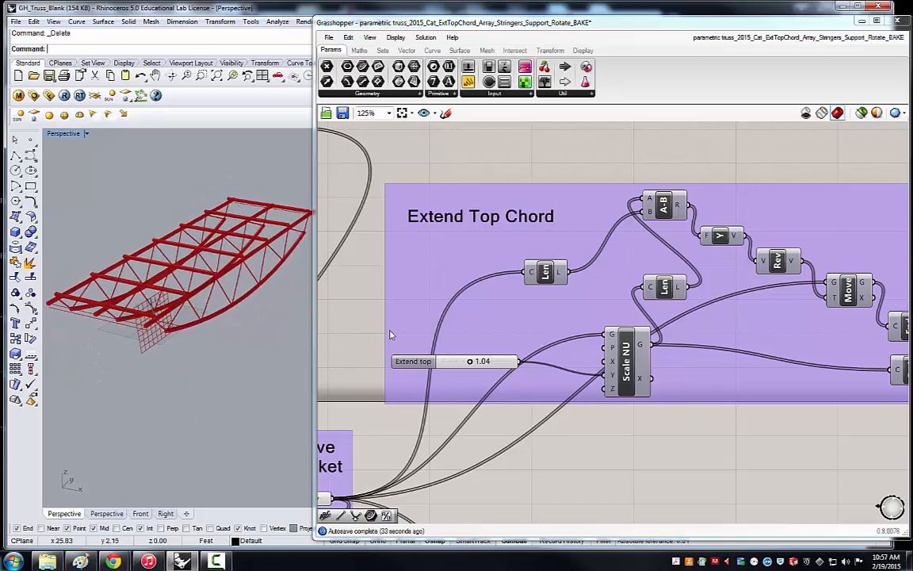
mouse_move(464, 360)
mouse_down()
mouse_move(511, 361)
mouse_move(457, 361)
mouse_up()
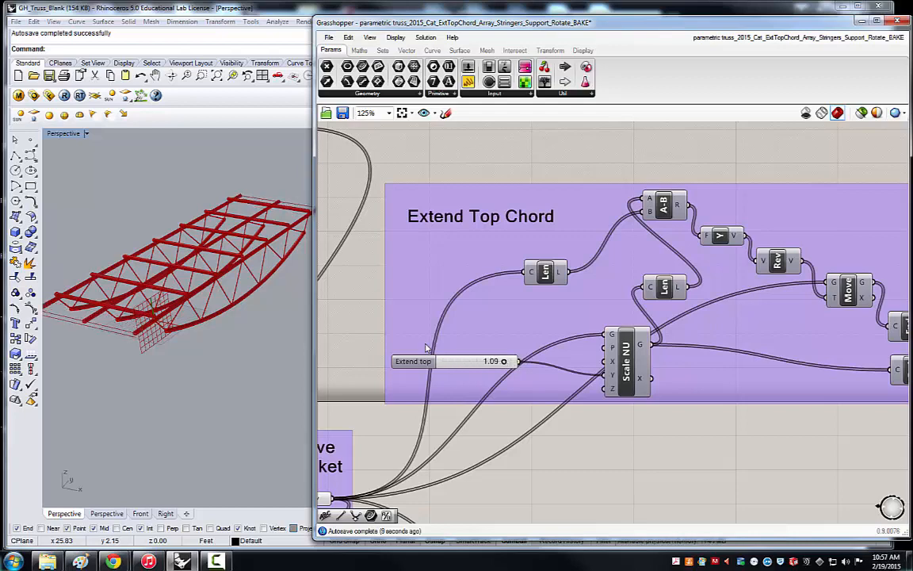
Step: Bake the Group component in the "Group to bake" cluster into Rhino with the default attributes
scroll(366, 322, down, 6)
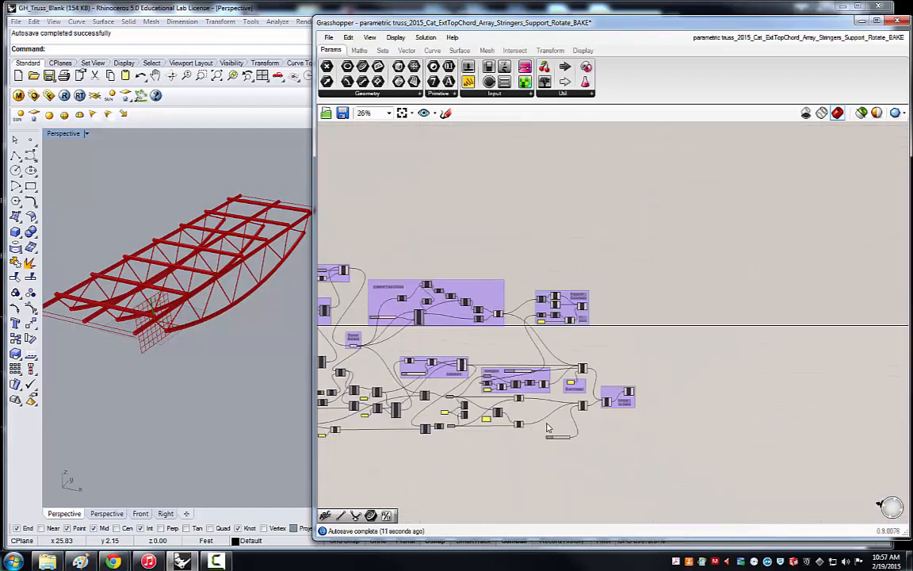
right_drag(666, 516, 589, 450)
scroll(593, 448, up, 1)
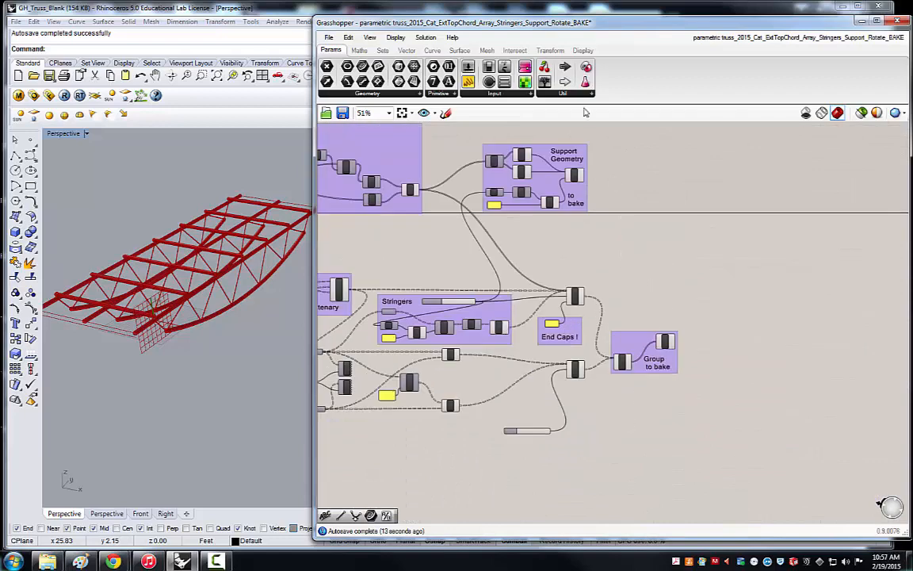
scroll(488, 135, up, 1)
click(706, 394)
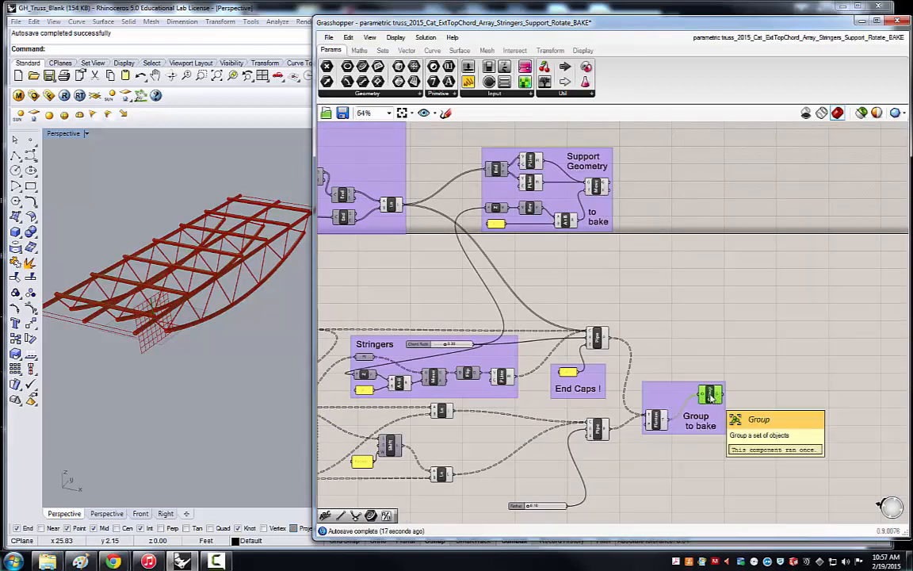
right_click(711, 396)
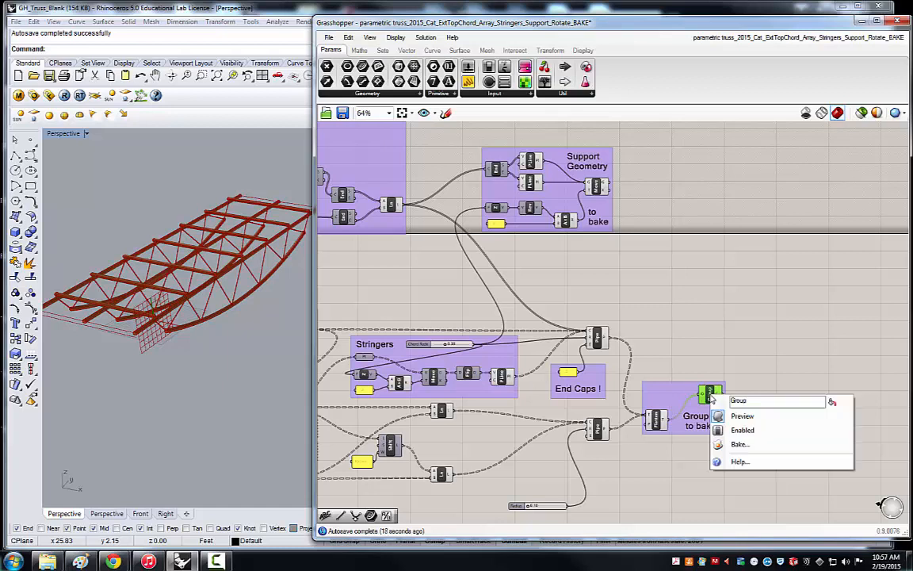
click(741, 445)
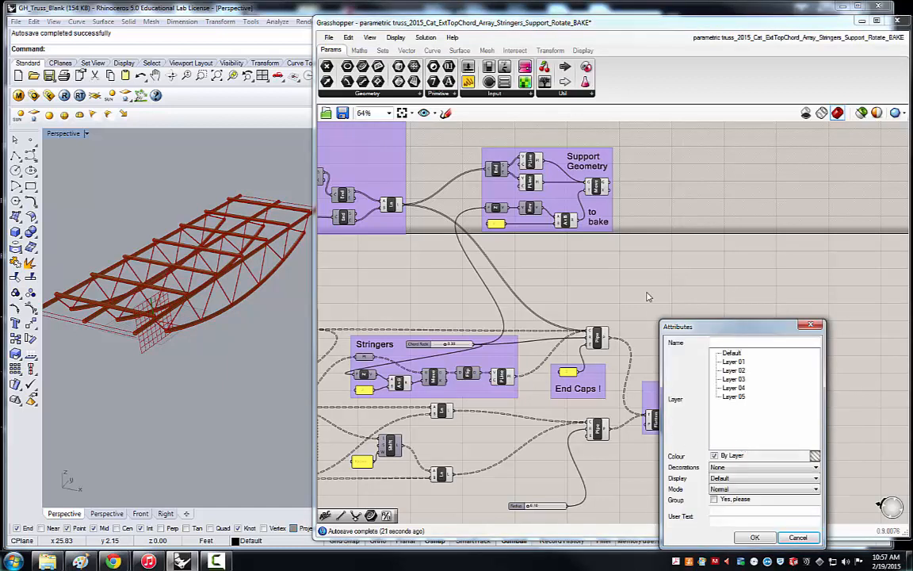
click(763, 541)
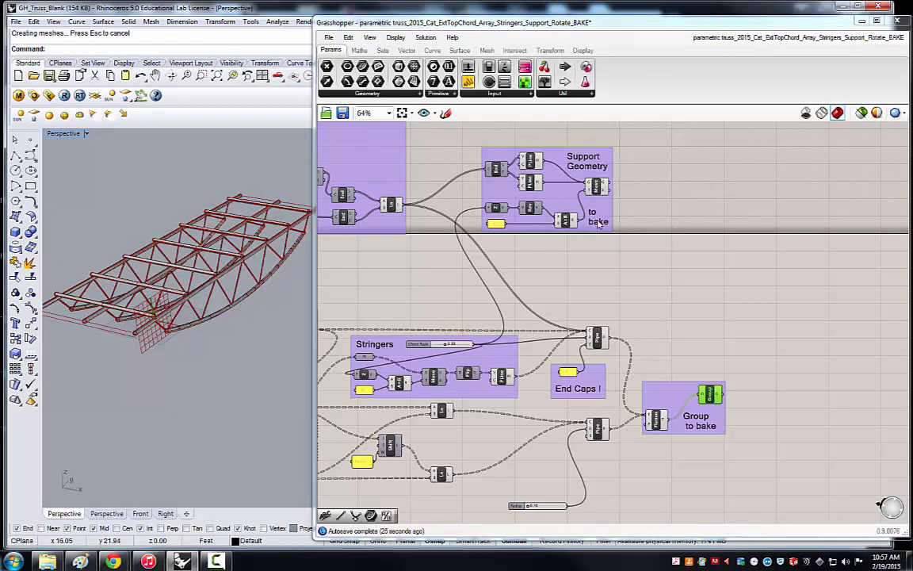
Step: Locate the support lines at the truss ends and bake the Support Geometry group's Move component with the default attributes
click(596, 186)
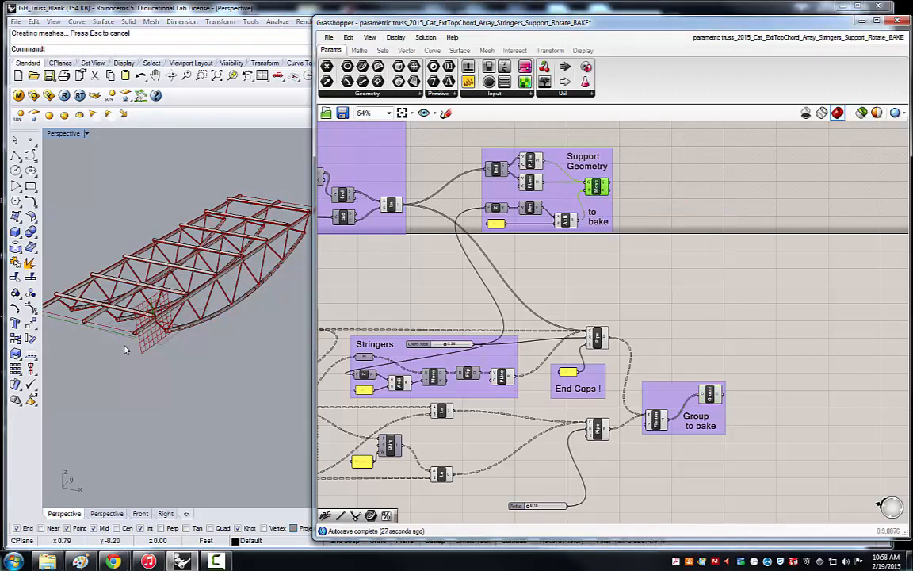
scroll(73, 325, up, 4)
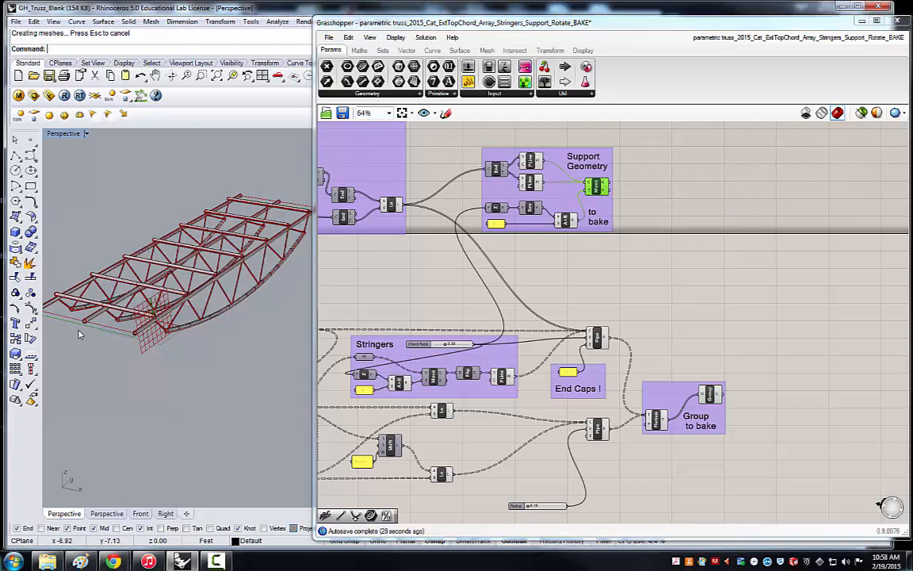
scroll(79, 325, up, 3)
scroll(151, 333, down, 5)
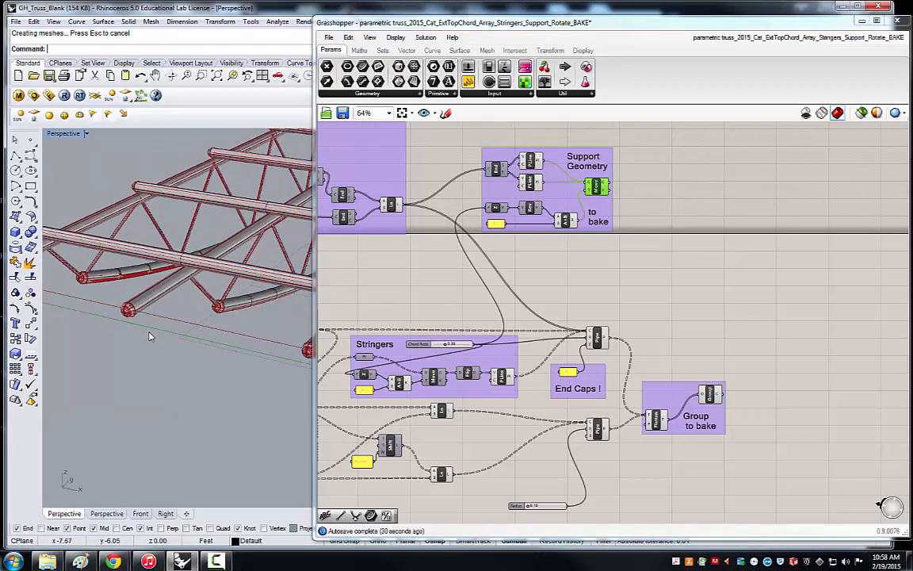
right_drag(203, 346, 261, 317)
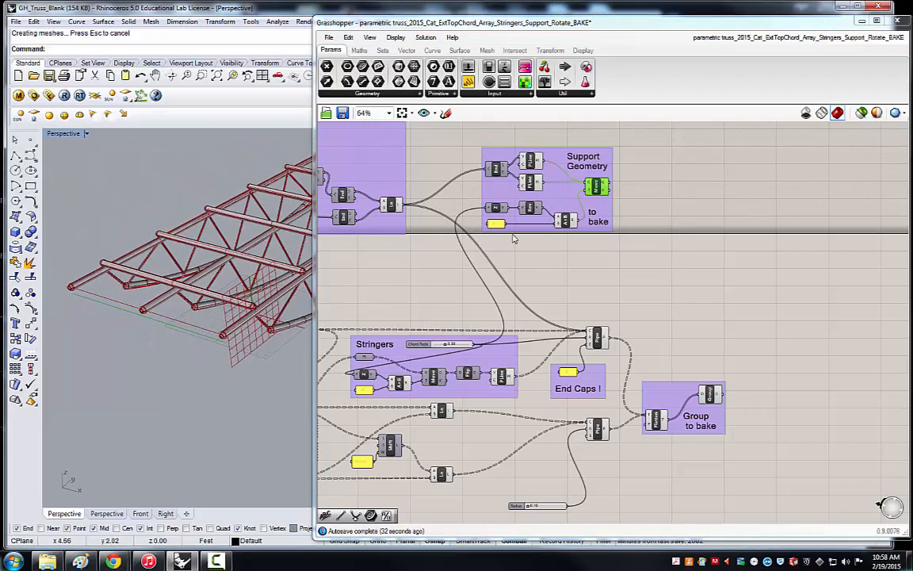
right_click(597, 187)
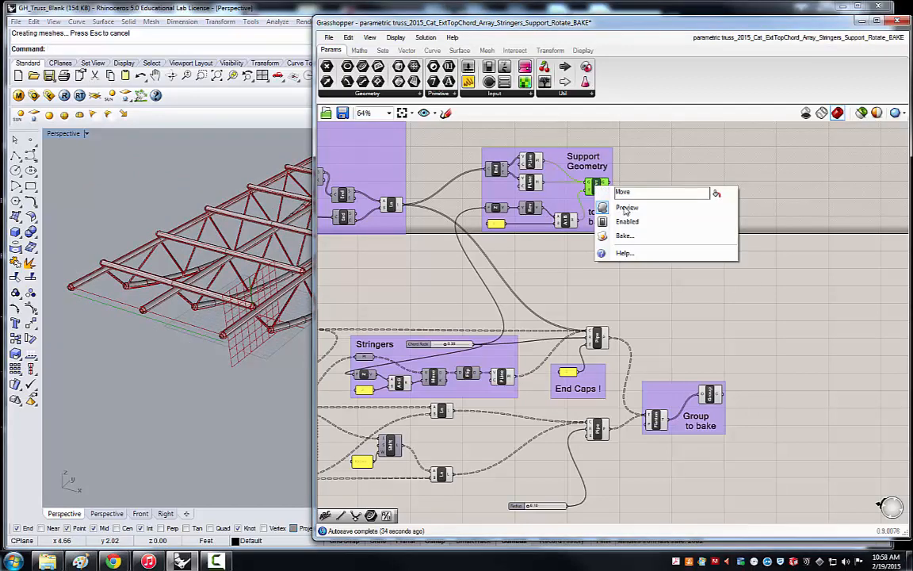
click(622, 236)
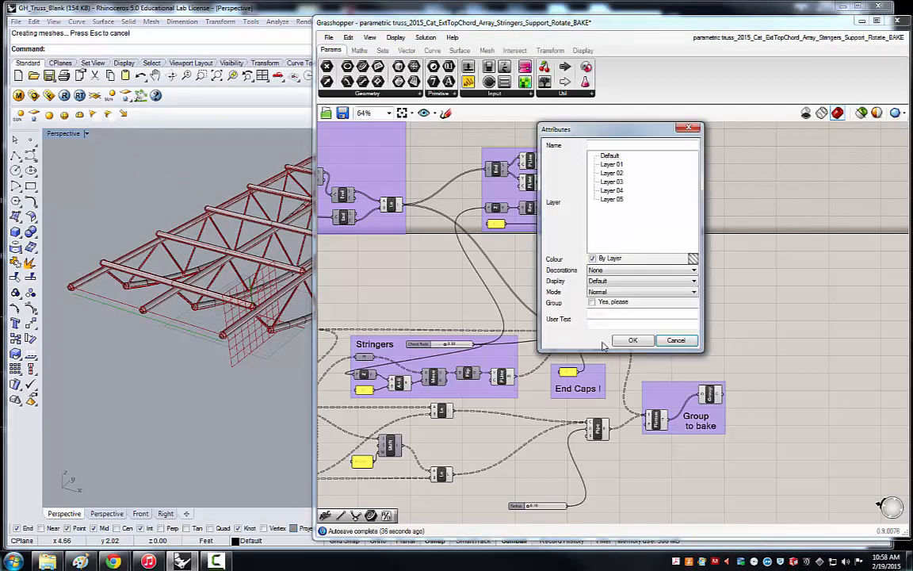
click(633, 340)
right_drag(171, 362, 153, 317)
Step: Set the Array group's number slider to 1
scroll(428, 269, down, 8)
scroll(425, 262, up, 10)
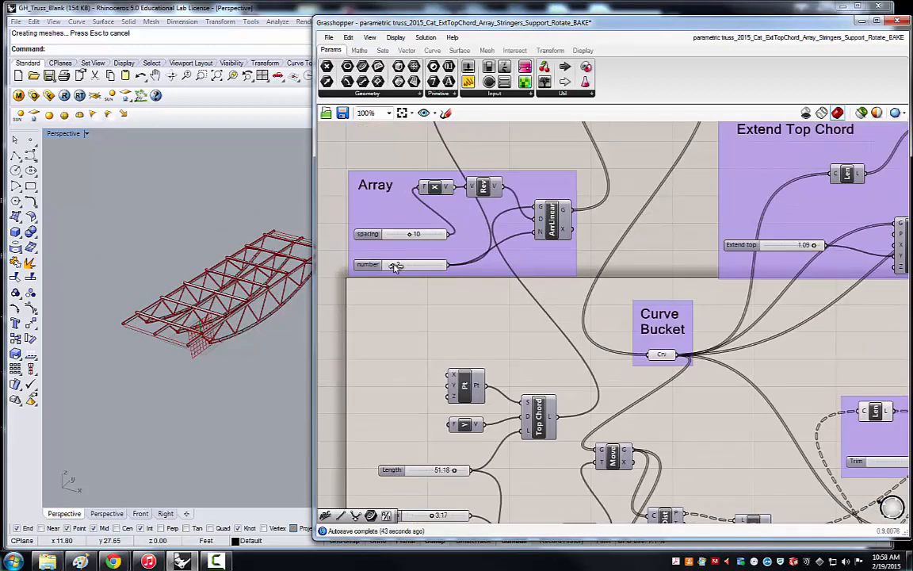
drag(396, 266, 340, 265)
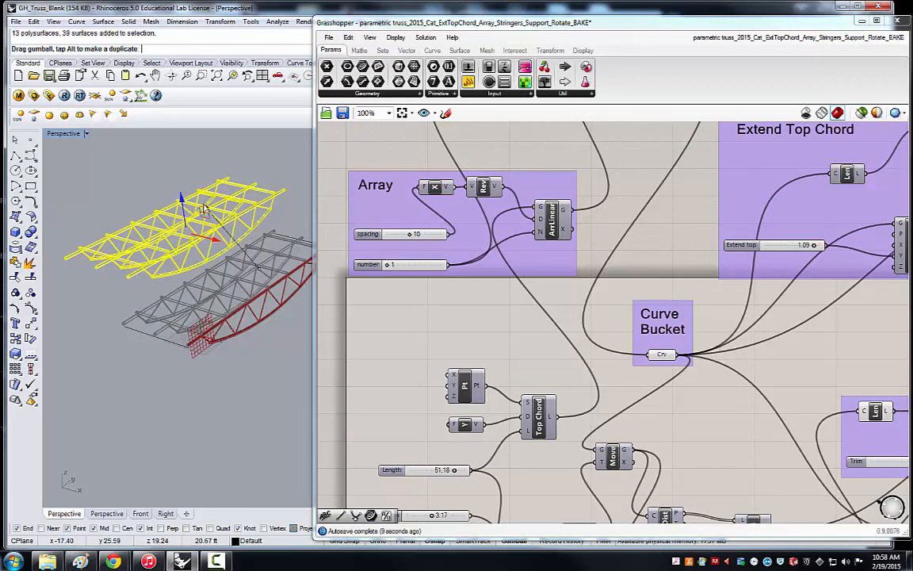
Step: Move the baked truss group about 21 ft clear of the live preview and select the baked support lines to check them
drag(203, 209, 200, 205)
click(239, 164)
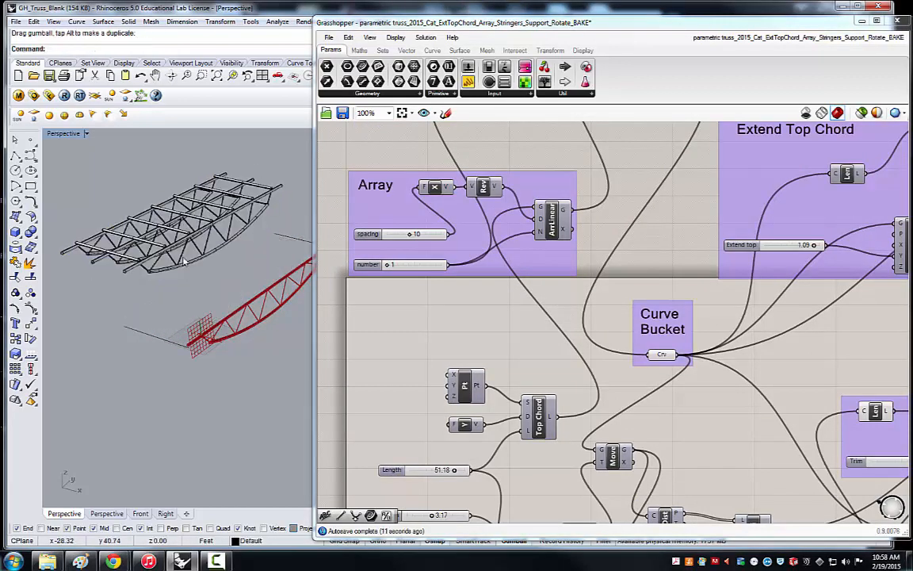
click(145, 337)
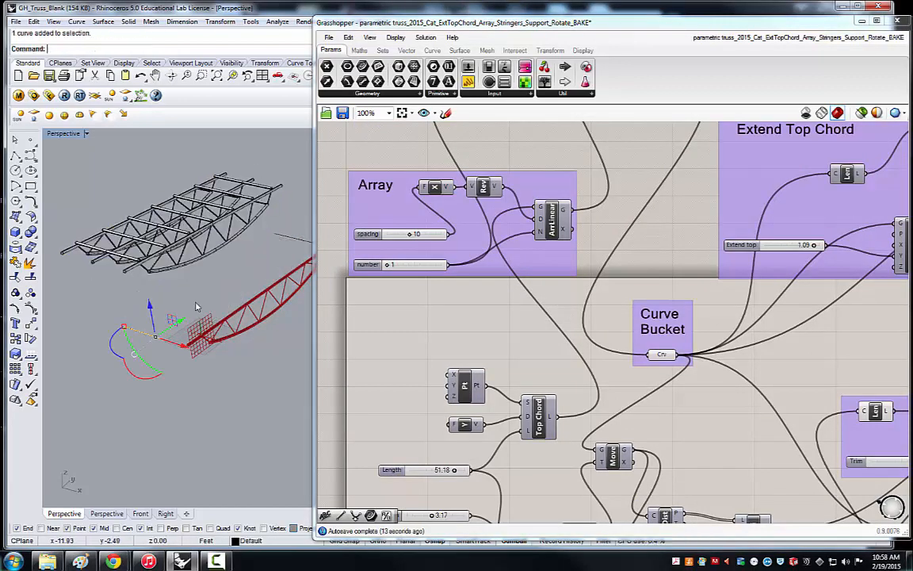
click(292, 239)
click(188, 300)
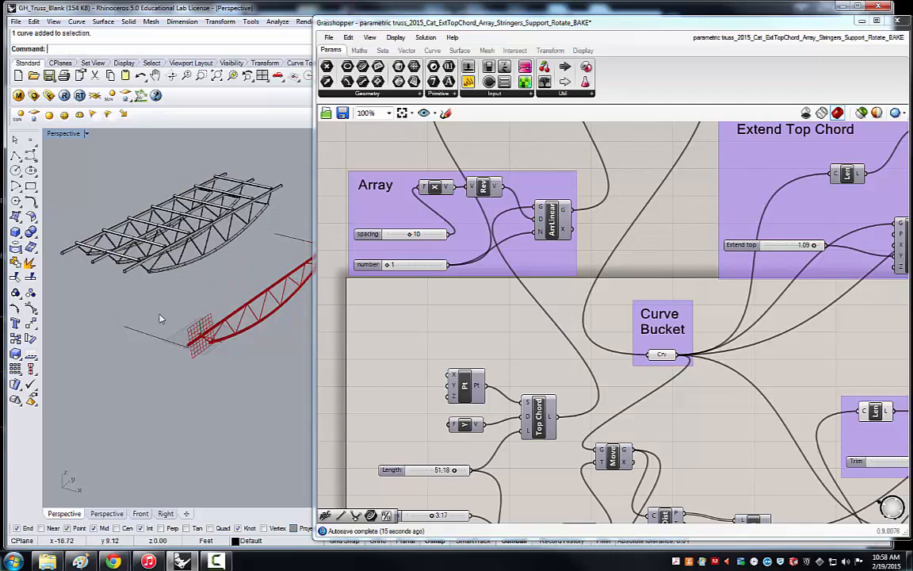
scroll(77, 256, up, 5)
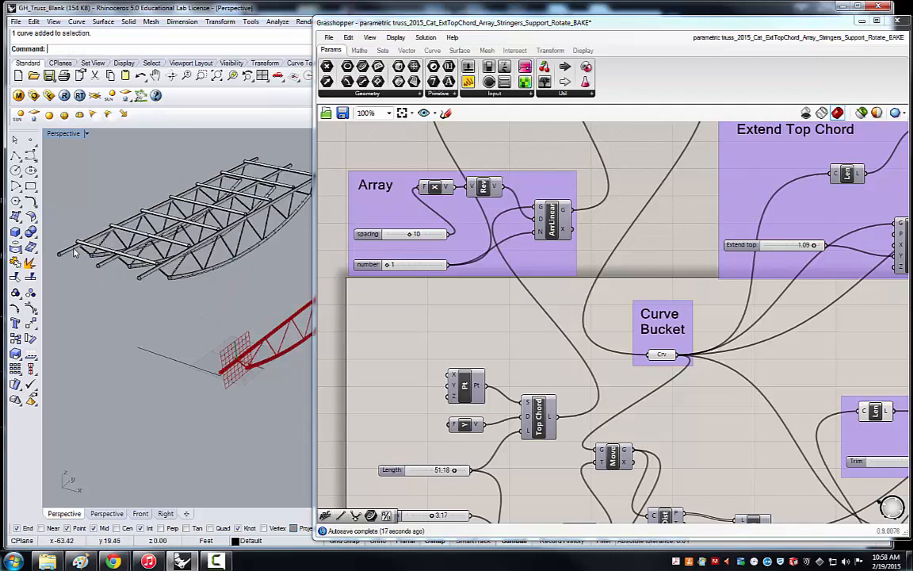
Step: Move the baked trusses away from the live preview and rotate them about the vertical axis
drag(185, 272, 157, 274)
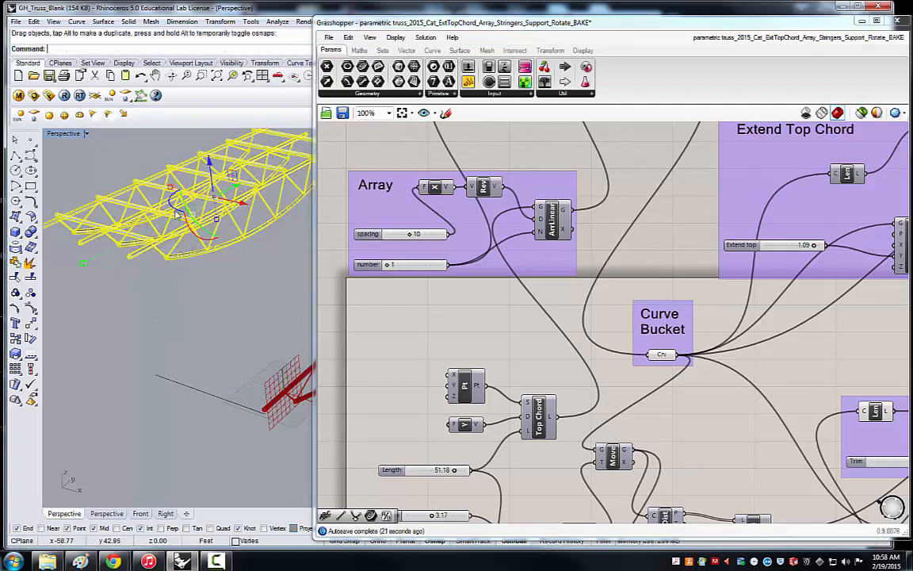
drag(181, 214, 202, 244)
click(225, 277)
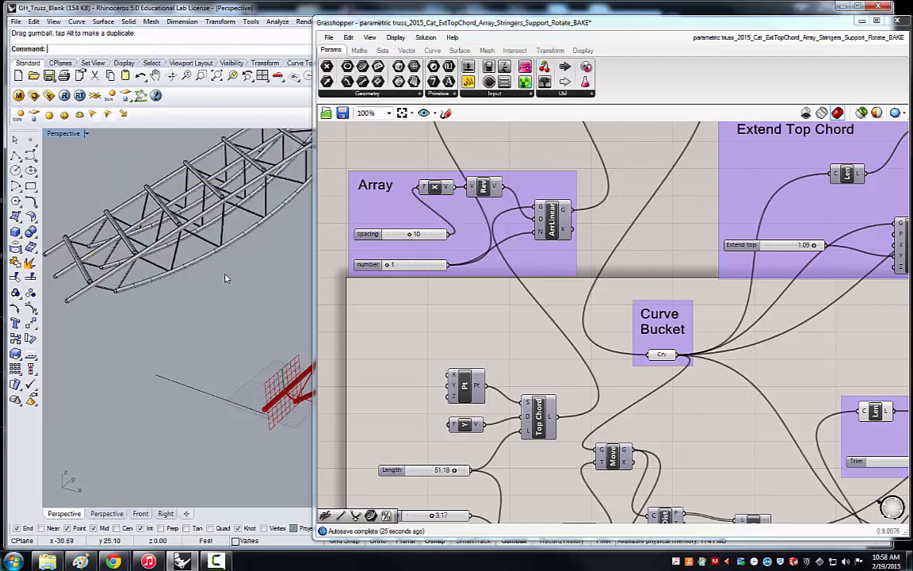
right_drag(225, 277, 266, 251)
scroll(200, 260, down, 8)
scroll(258, 263, up, 3)
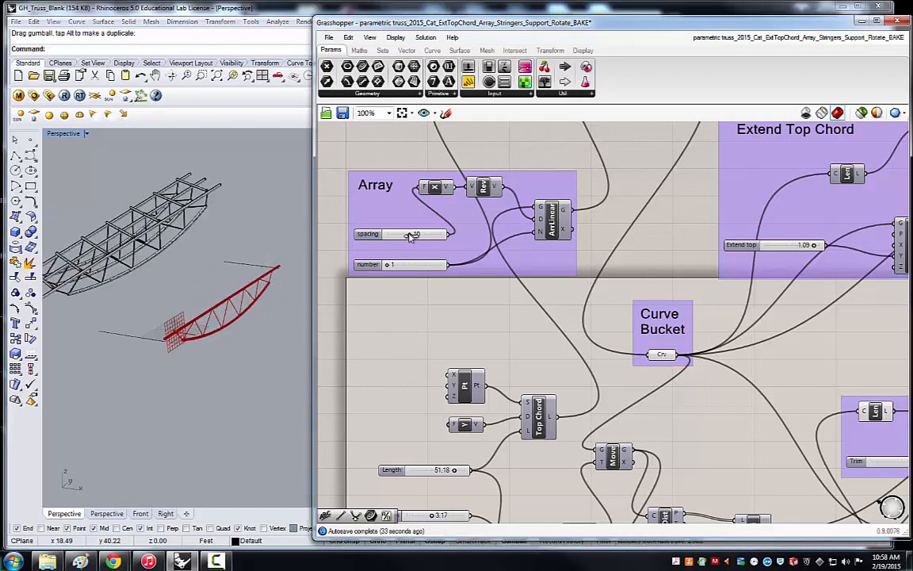
Step: Set the Array group's number slider to 3 and delete the baked trusses and support lines from Rhino
mouse_move(389, 266)
mouse_down()
mouse_move(401, 268)
mouse_move(391, 267)
mouse_up()
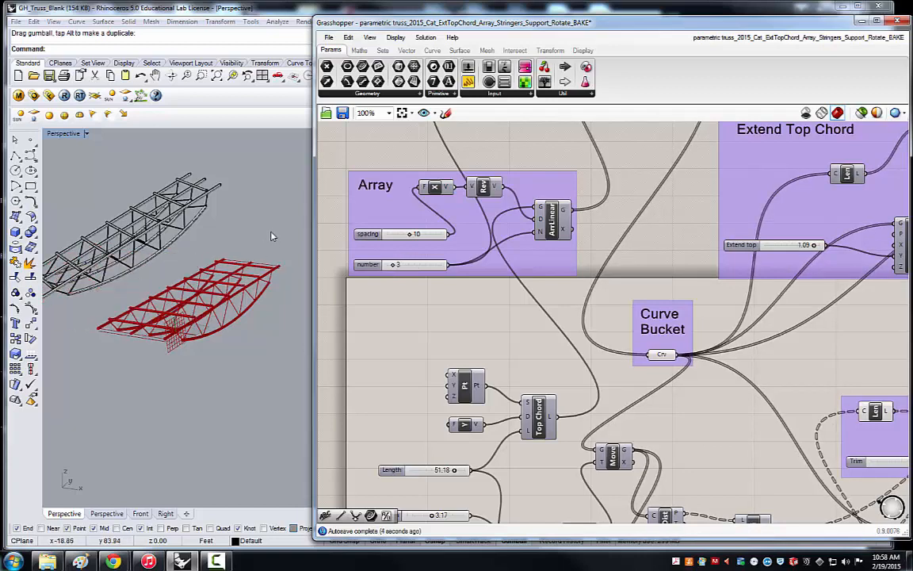
click(179, 214)
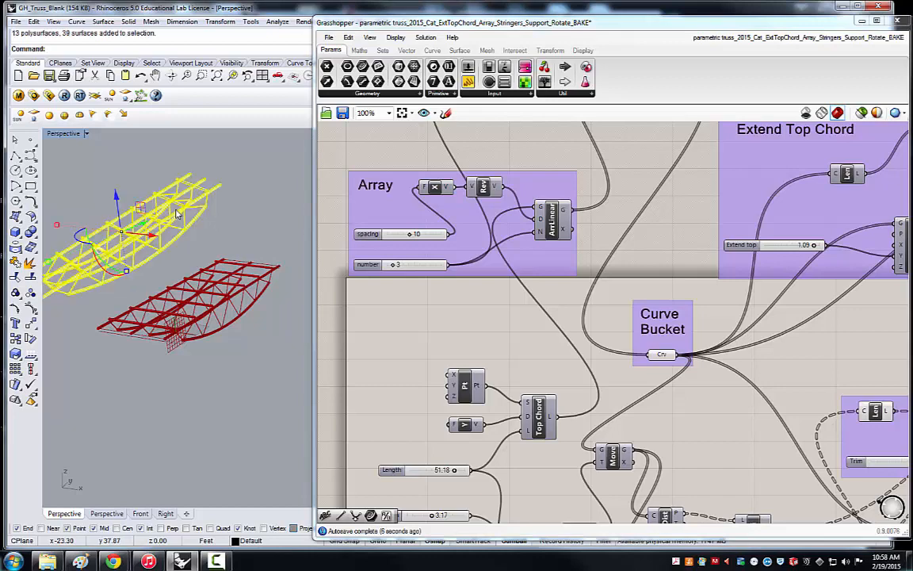
key(Delete)
drag(85, 357, 85, 358)
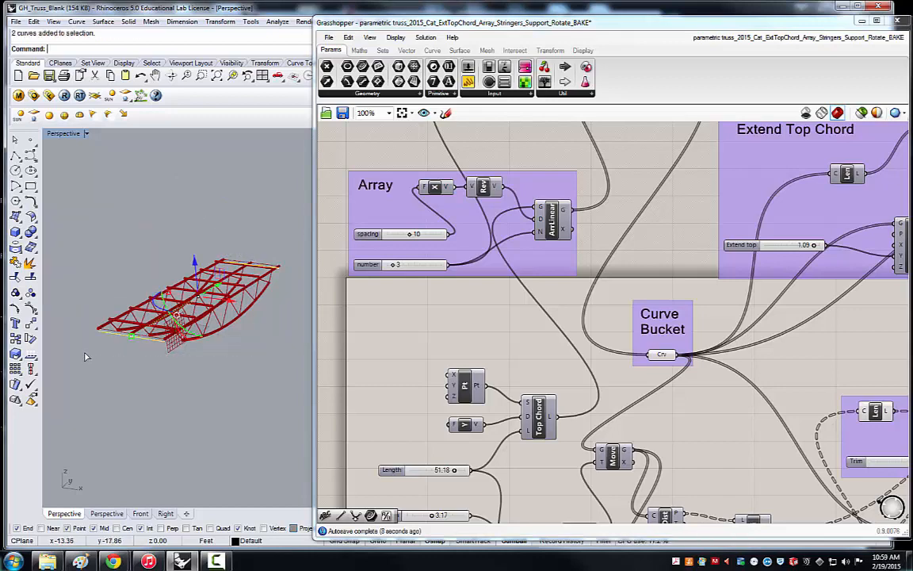
key(Delete)
right_drag(200, 372, 244, 359)
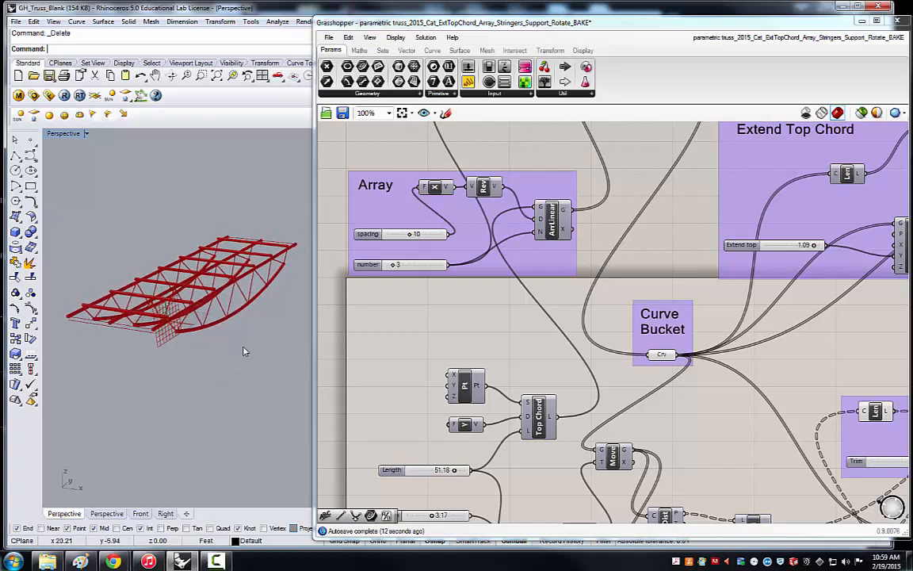
Step: Open the Grasshopper definition "parametric truss_2015_Catenary_Video"
scroll(361, 345, down, 4)
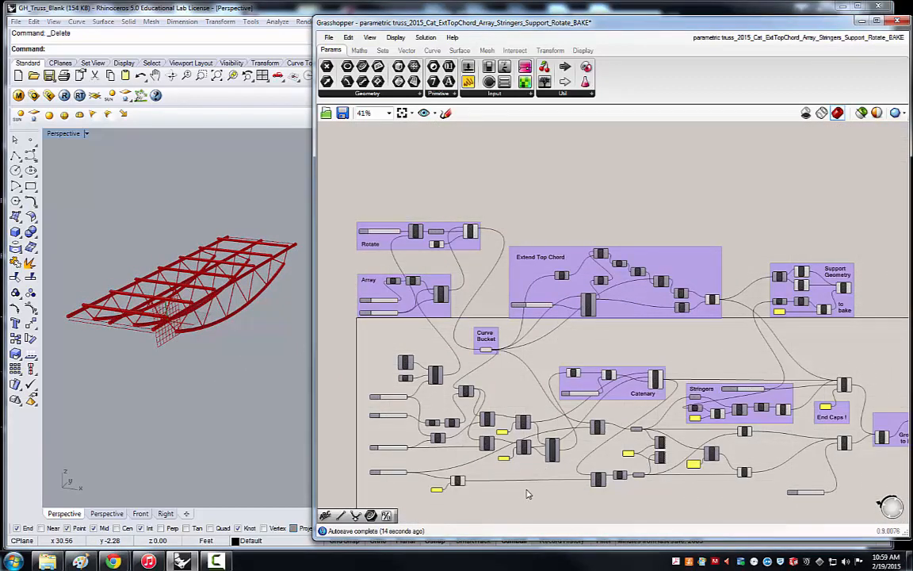
scroll(455, 366, down, 1)
scroll(464, 467, down, 1)
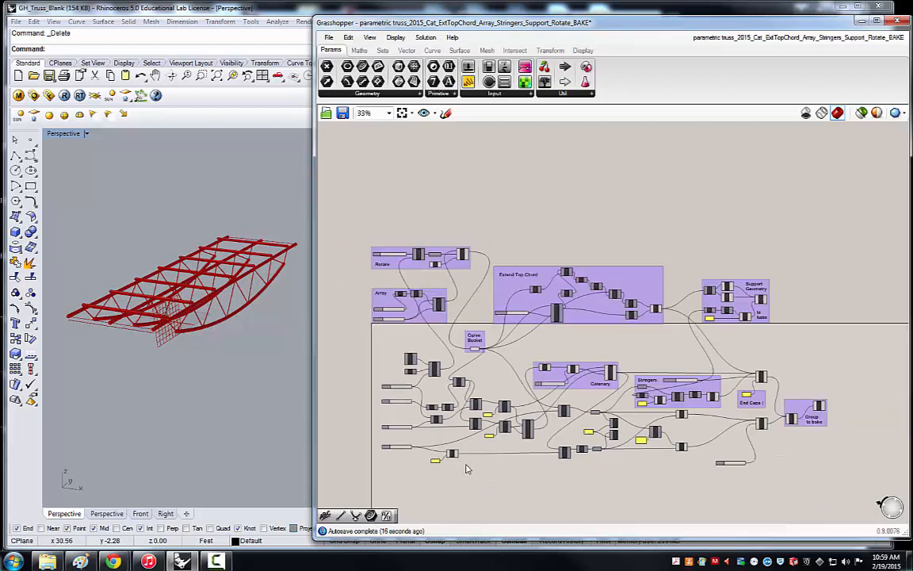
scroll(521, 501, up, 3)
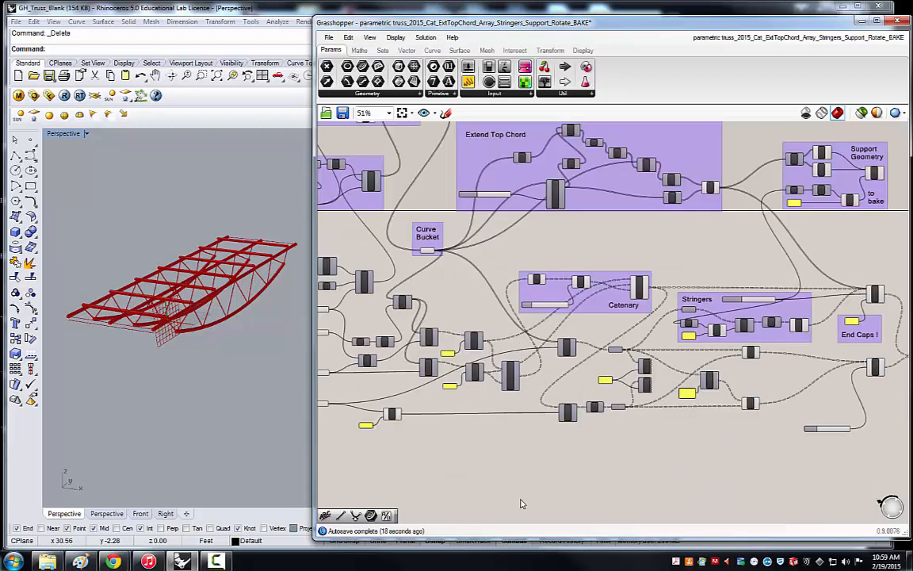
click(329, 37)
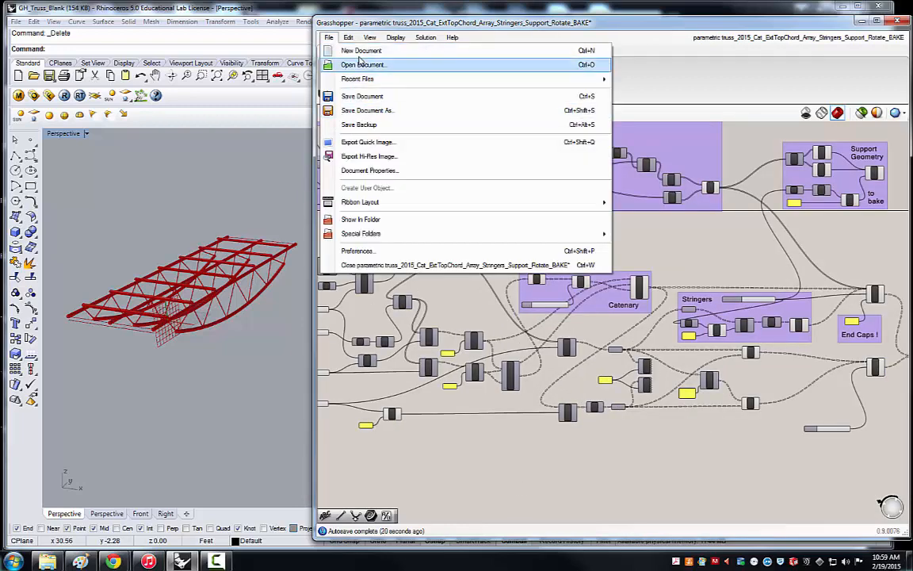
click(363, 68)
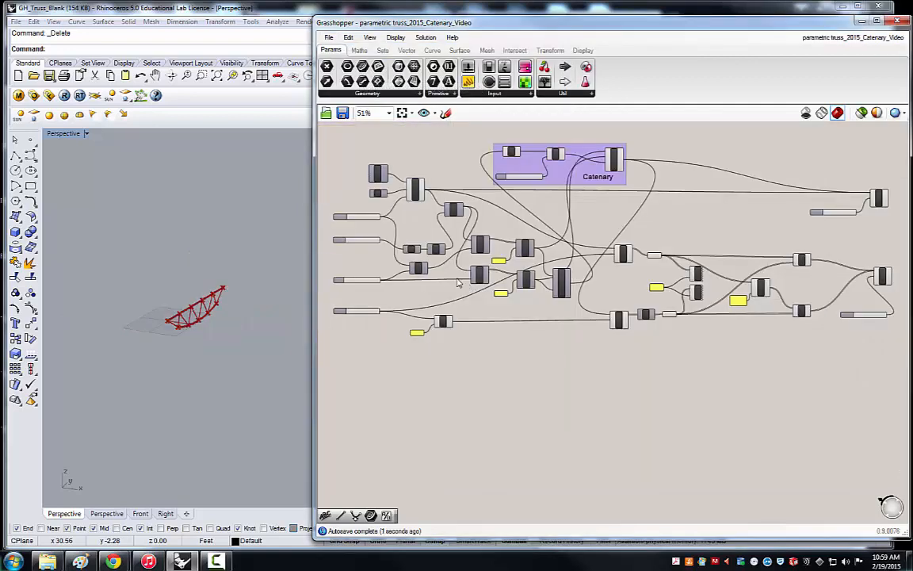
Step: Move the 0.20 Radius slider closer to the upper Pipe component that forms the truss chords
scroll(452, 283, down, 1)
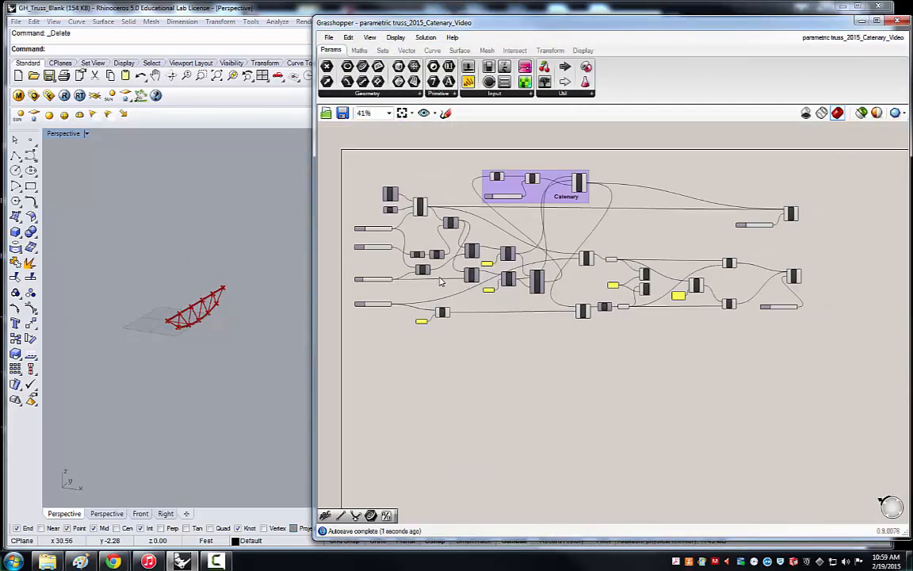
scroll(574, 170, up, 1)
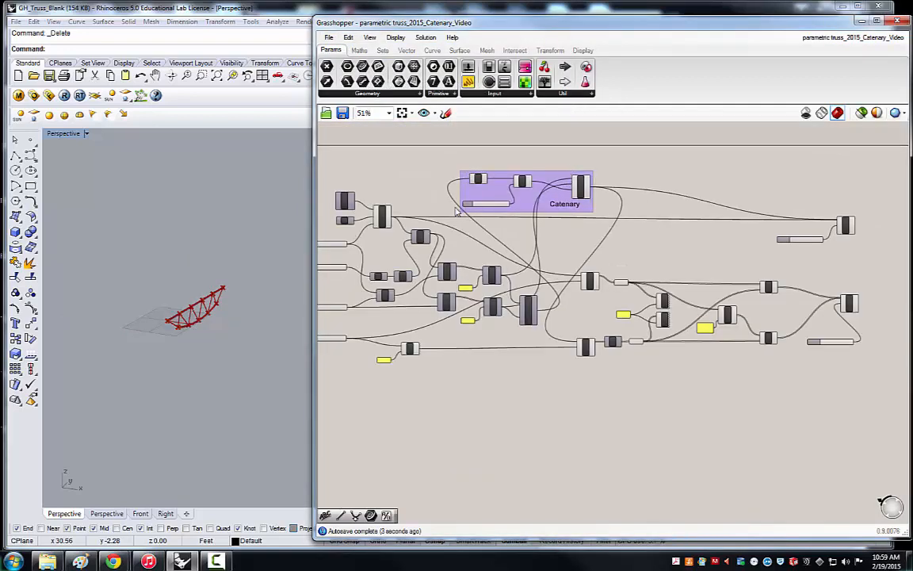
scroll(456, 210, down, 3)
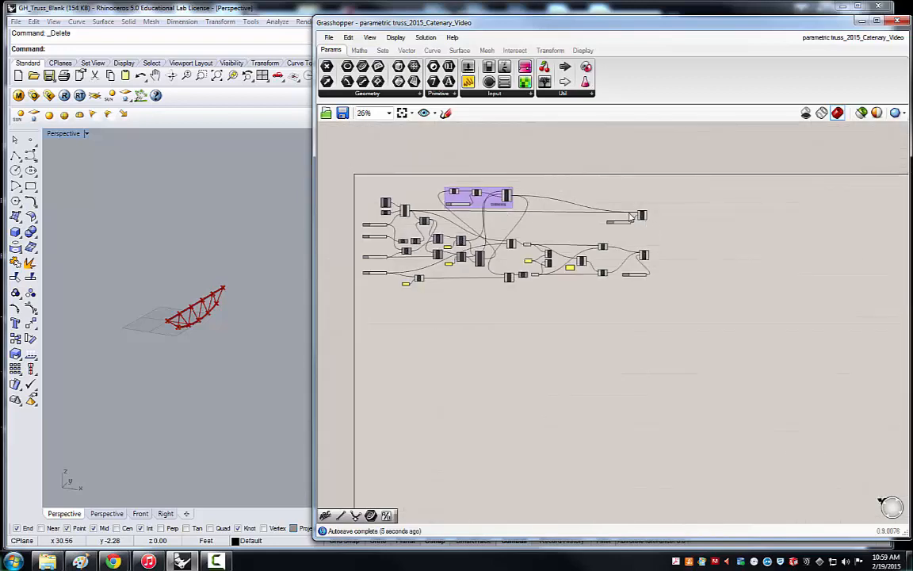
scroll(644, 212, up, 6)
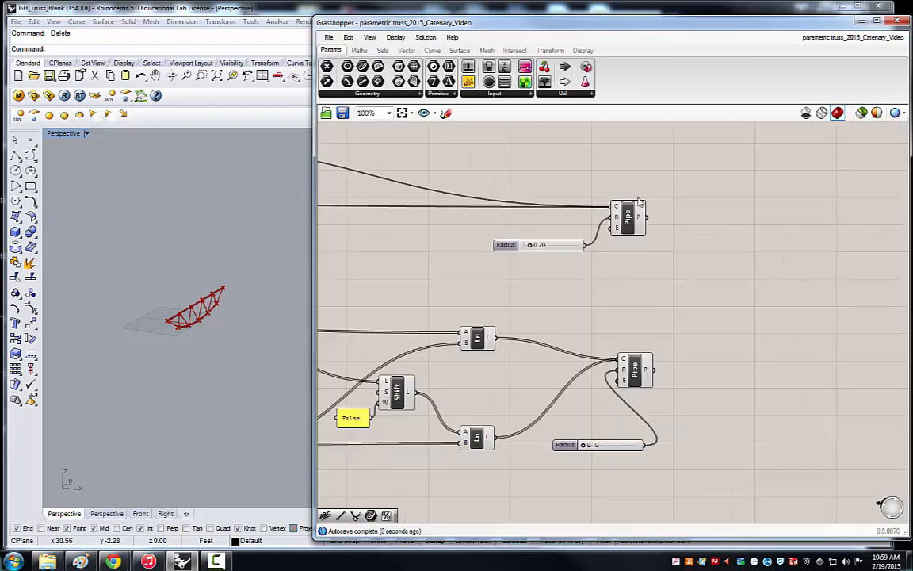
drag(572, 249, 578, 237)
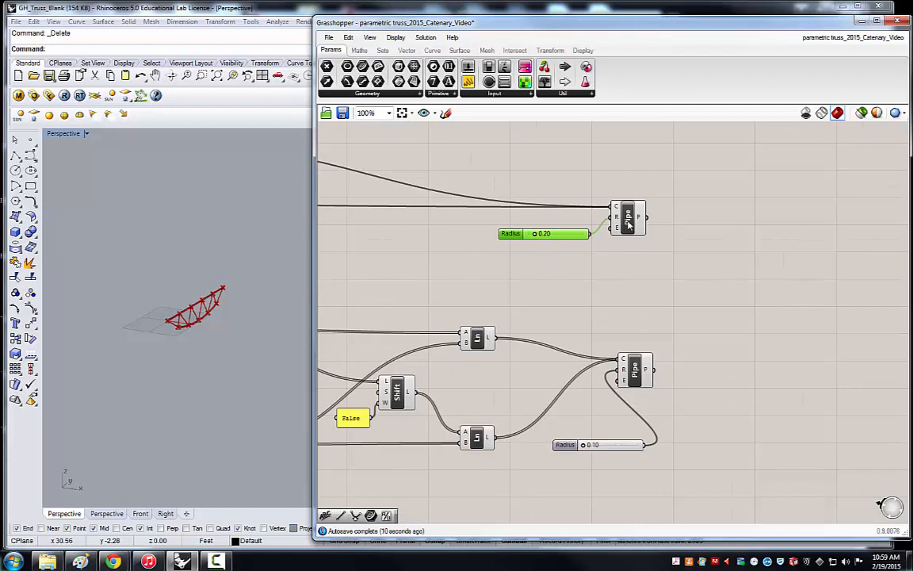
Step: Examine the pipe ends and point numbers at the near end of the truss in the Rhino viewport
click(145, 320)
scroll(145, 320, up, 6)
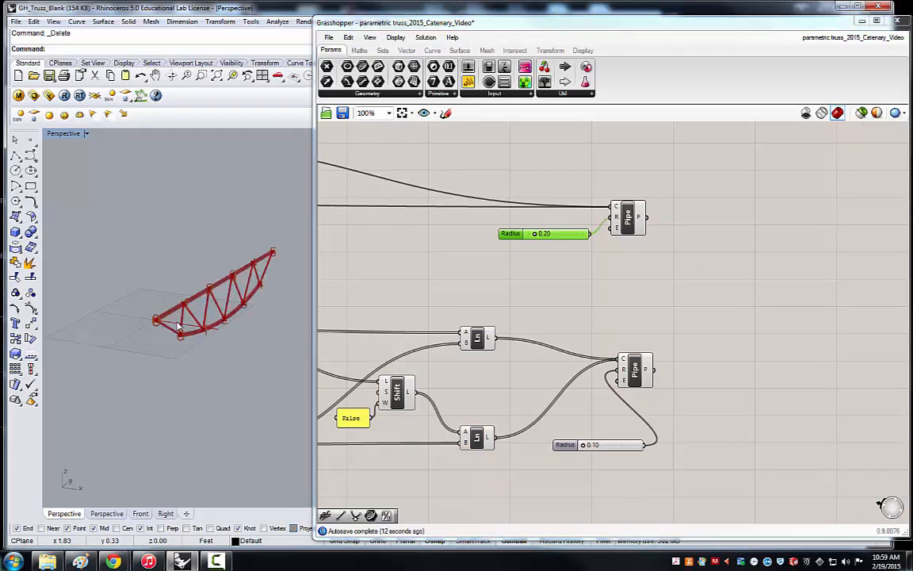
scroll(109, 321, up, 10)
scroll(108, 320, down, 3)
right_drag(109, 320, 111, 315)
scroll(110, 315, down, 3)
scroll(125, 238, down, 5)
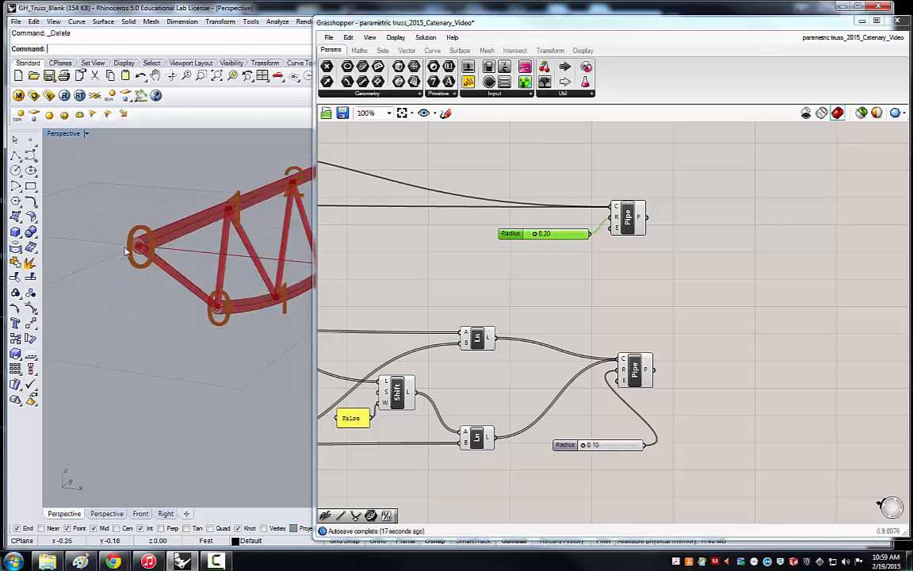
scroll(125, 251, down, 2)
scroll(427, 271, down, 5)
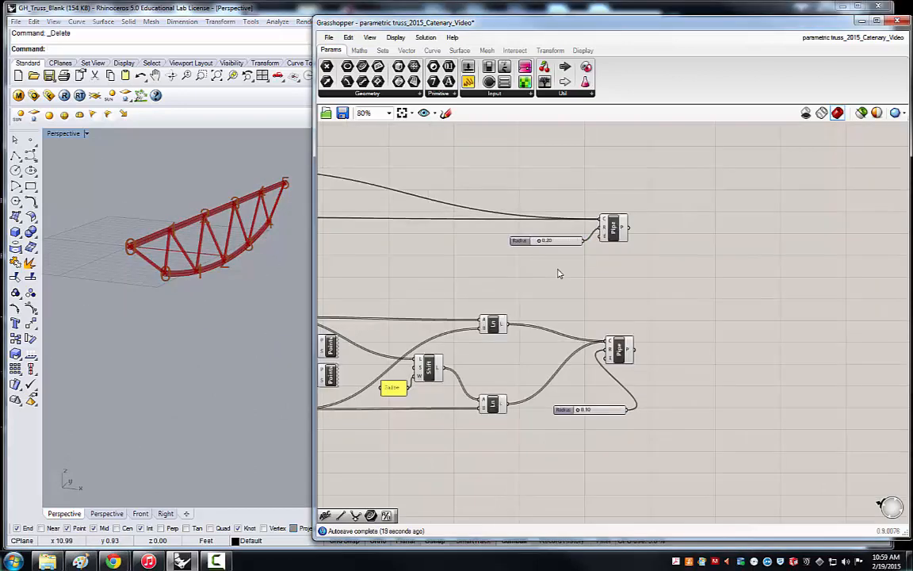
Step: Turn off the preview of the two Points components that number the chord division points
scroll(350, 316, up, 4)
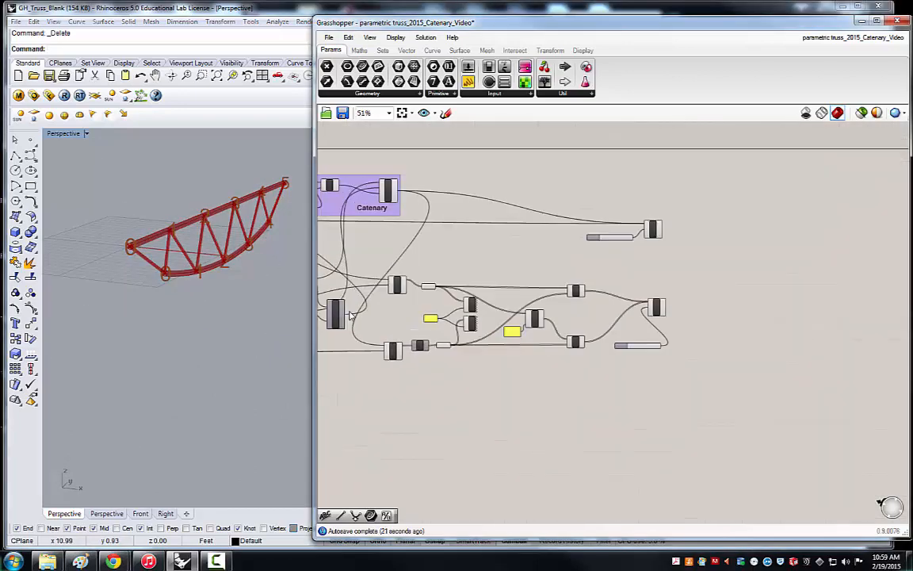
click(425, 273)
drag(424, 275, 417, 284)
click(569, 246)
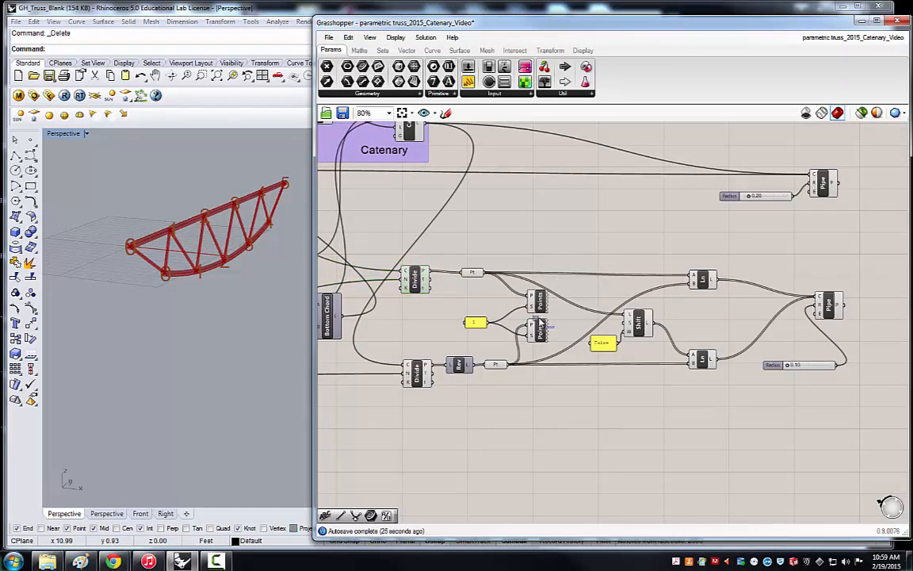
drag(557, 328, 537, 305)
right_click(537, 303)
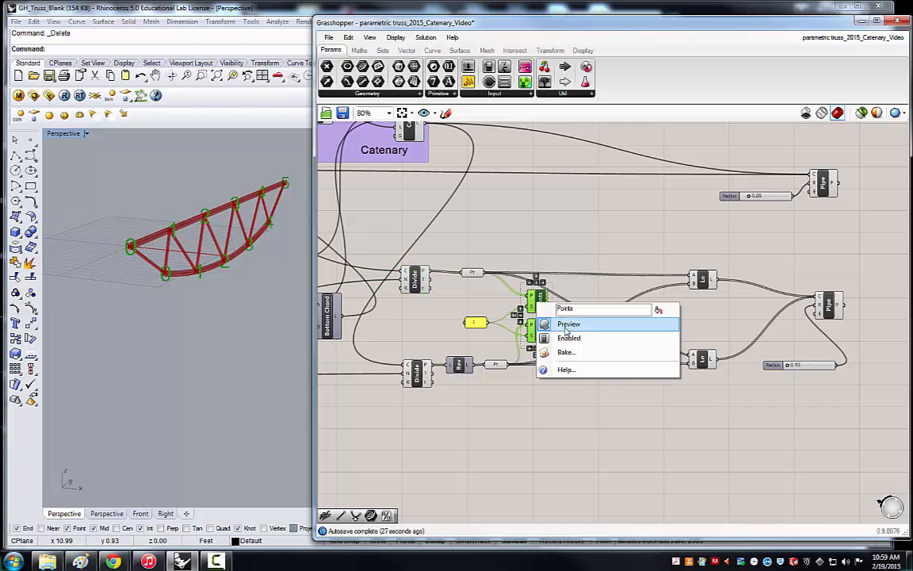
click(569, 324)
click(627, 226)
scroll(626, 226, down, 1)
scroll(801, 194, up, 1)
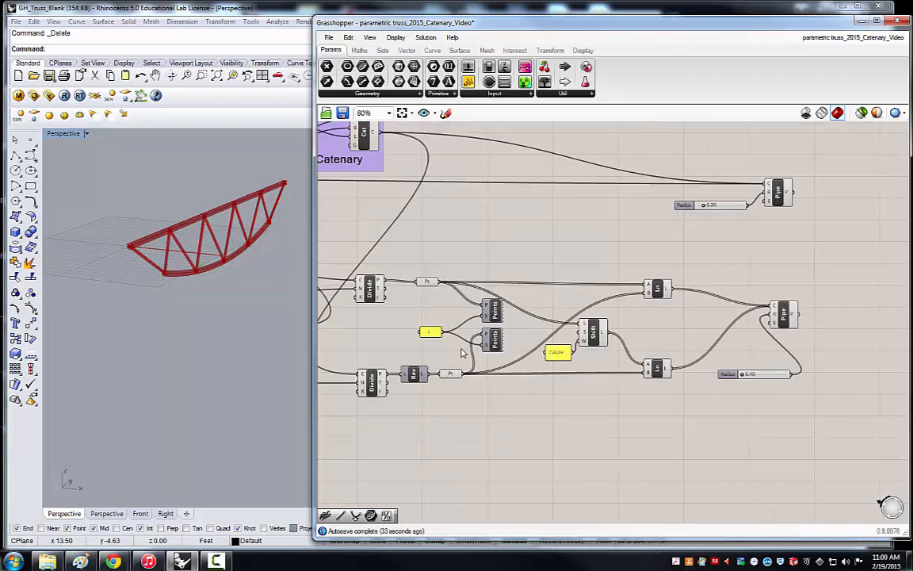
scroll(420, 321, up, 1)
Step: Duplicate the panel feeding the Points components and place the copy below the upper Pipe's Radius slider
click(428, 332)
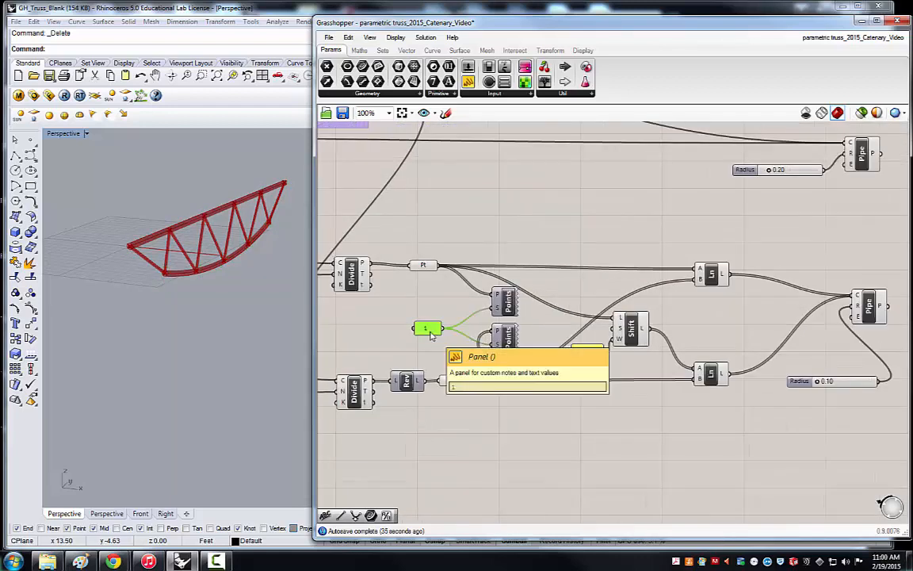
key(ctrl+v)
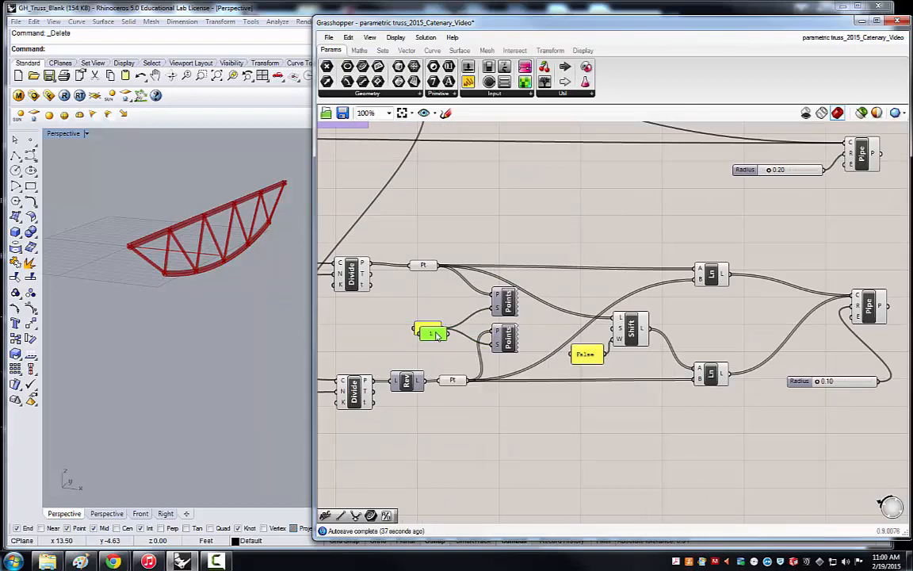
drag(449, 336, 822, 198)
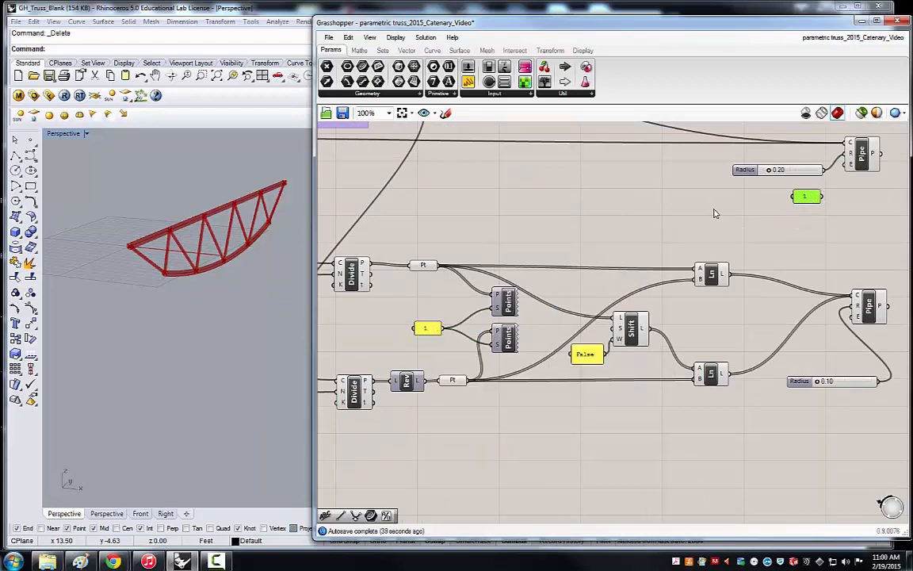
click(617, 228)
scroll(783, 181, down, 3)
scroll(754, 203, up, 6)
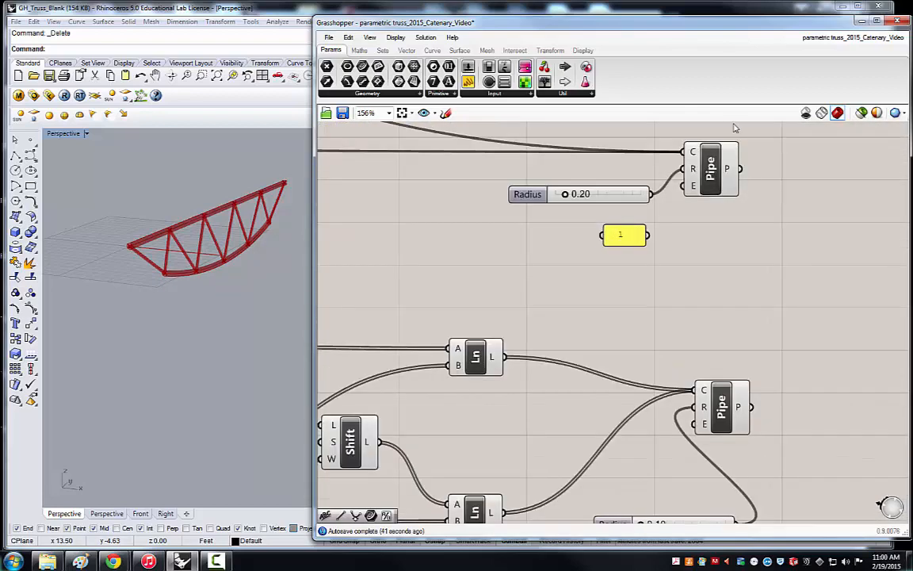
Step: Check the upper Pipe's cap options, set the copied panel to 2 and connect it to the Caps (E) input
mouse_move(687, 205)
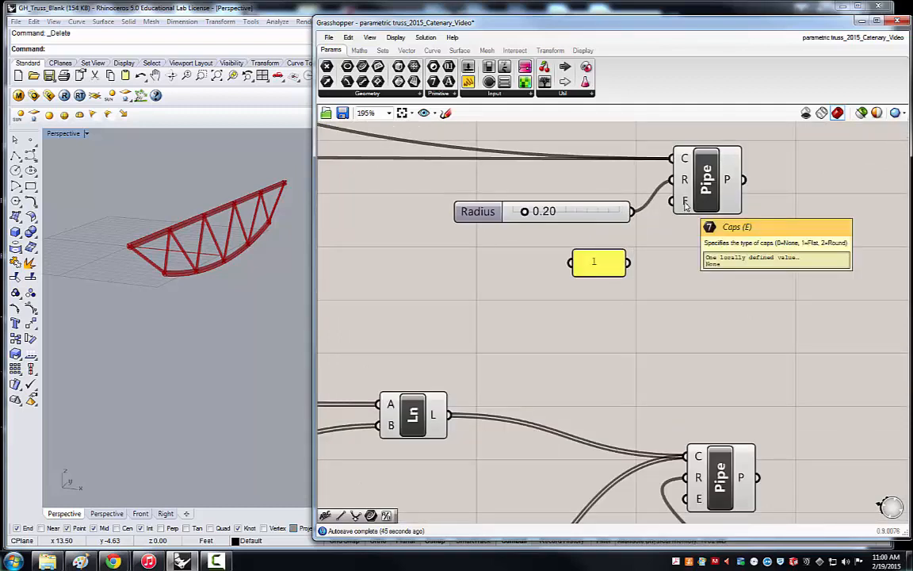
scroll(775, 154, up, 2)
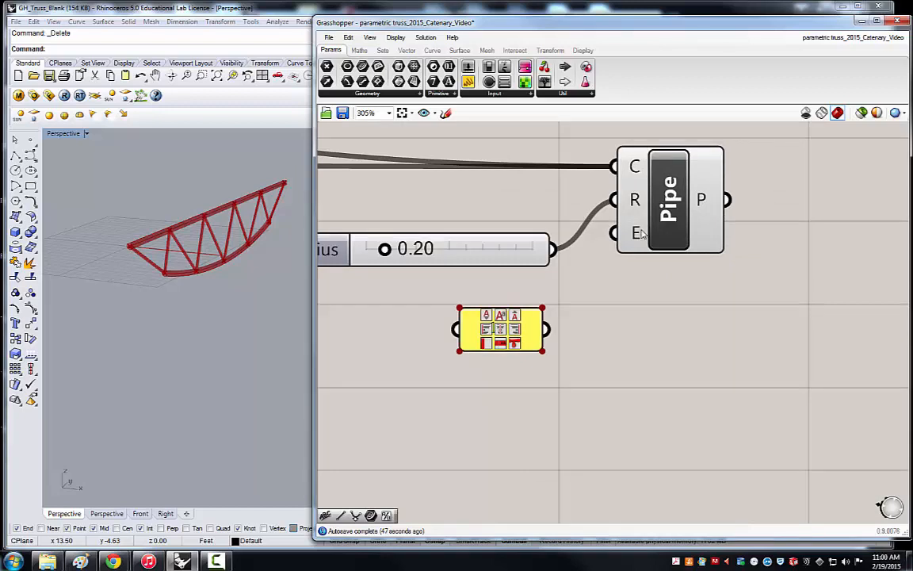
mouse_move(636, 235)
scroll(603, 314, down, 3)
double_click(550, 320)
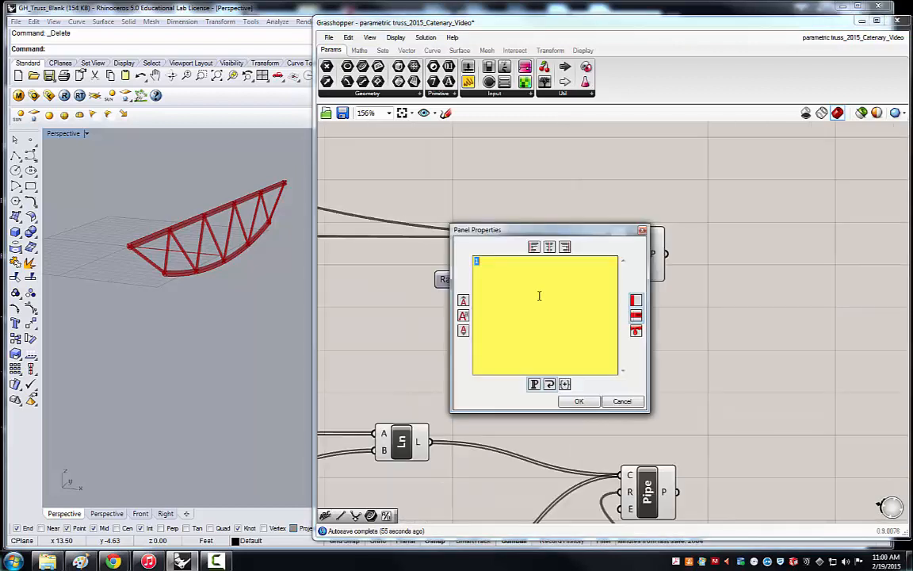
text(2)
click(579, 401)
drag(569, 319, 619, 270)
Step: Inspect the capped chord ends of the truss in the Rhino viewport
scroll(125, 236, up, 2)
scroll(119, 240, up, 3)
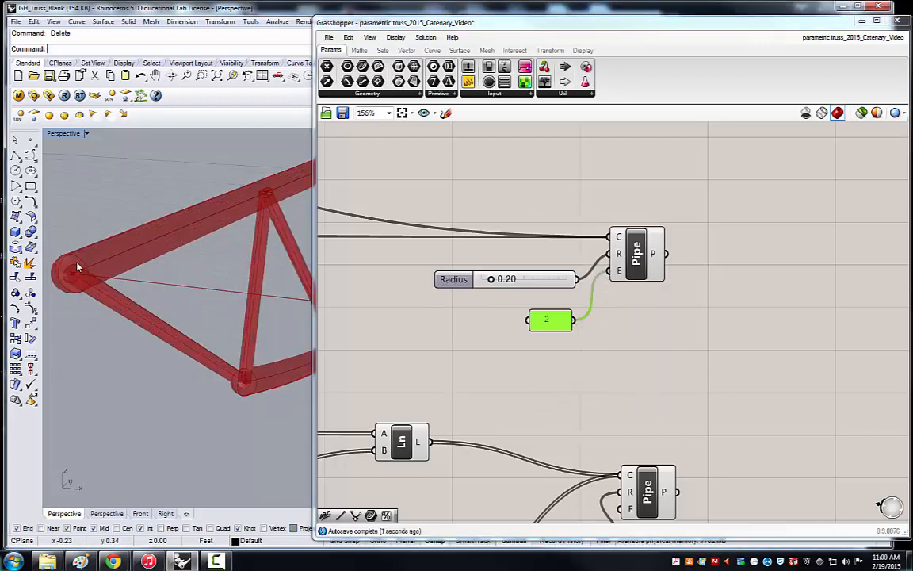
scroll(202, 290, down, 6)
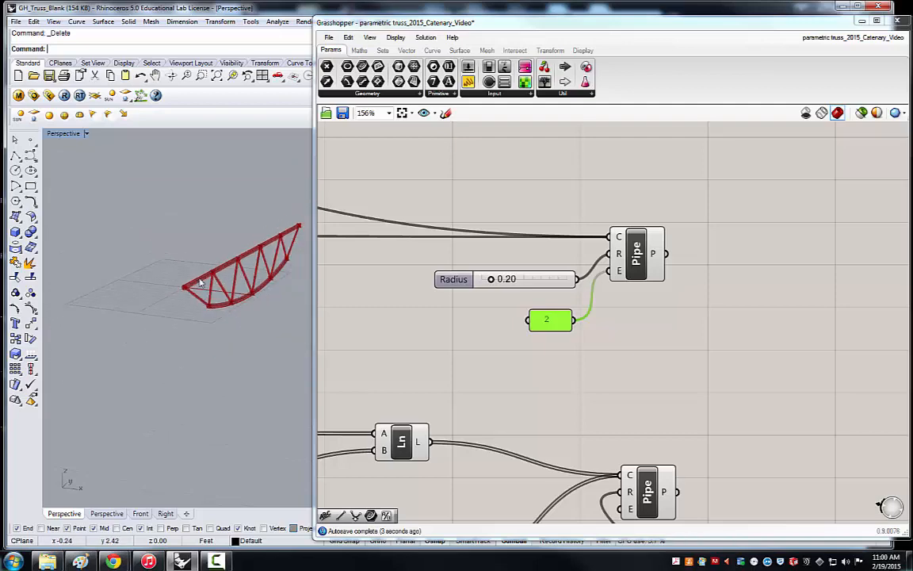
scroll(200, 284, down, 1)
click(351, 307)
scroll(256, 306, down, 2)
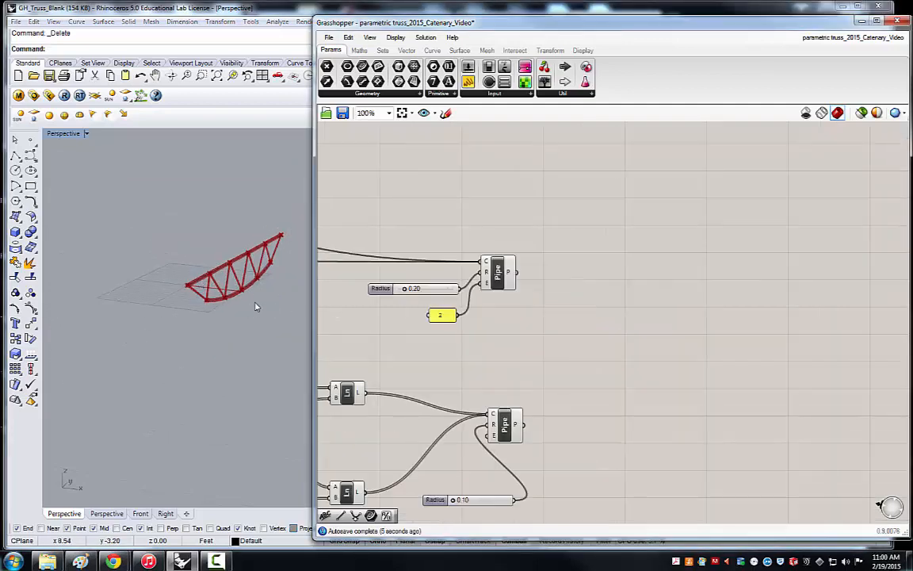
scroll(288, 263, up, 1)
scroll(464, 325, down, 3)
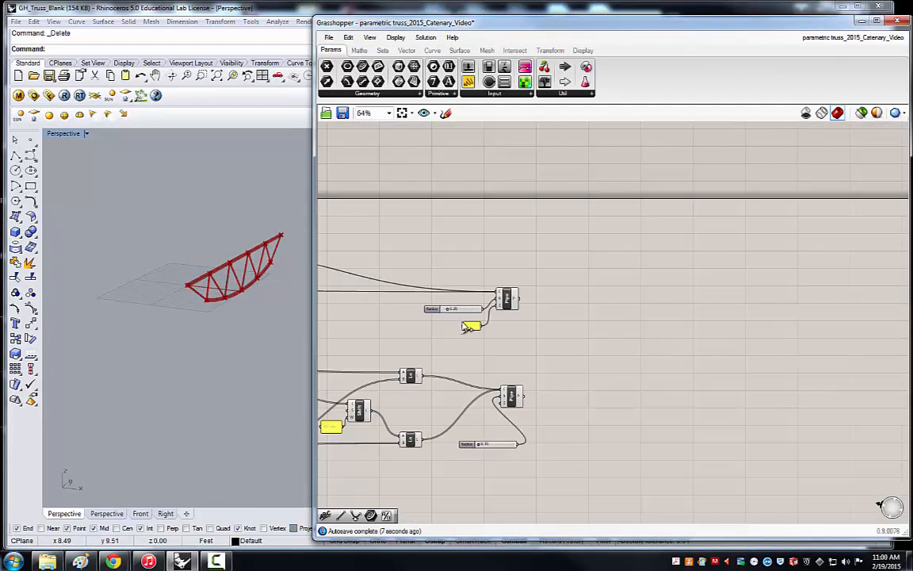
Step: Add a Group component that bundles geometry on the canvas beyond the two Pipe components
scroll(486, 413, up, 2)
click(523, 250)
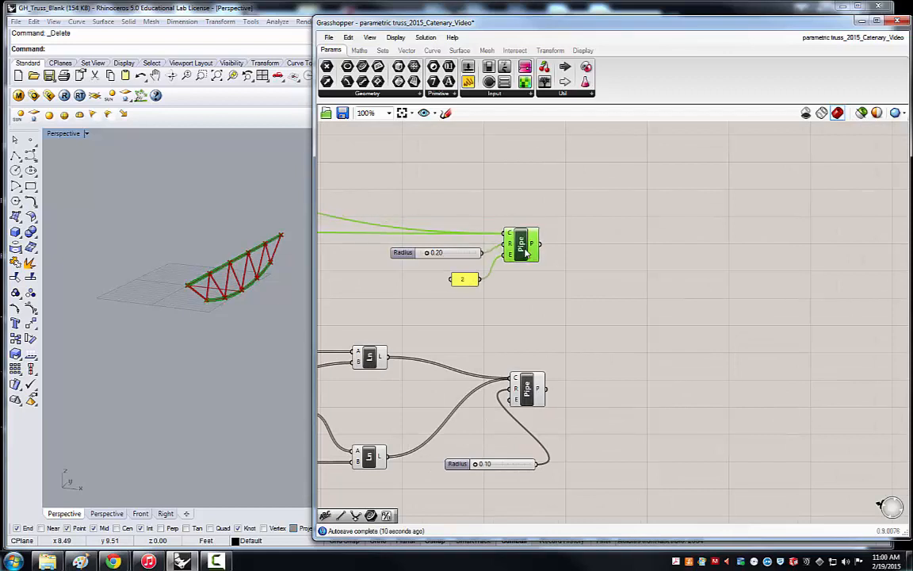
click(575, 289)
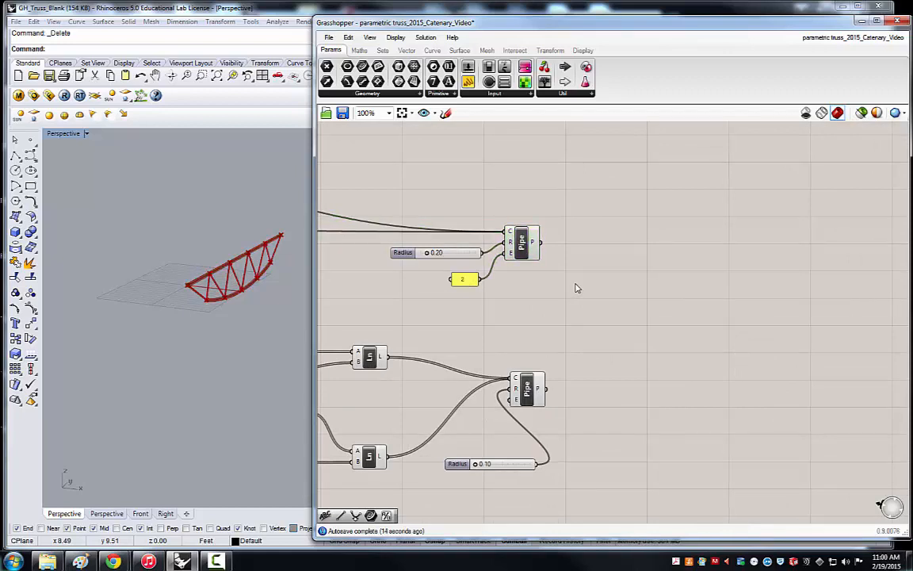
double_click(628, 305)
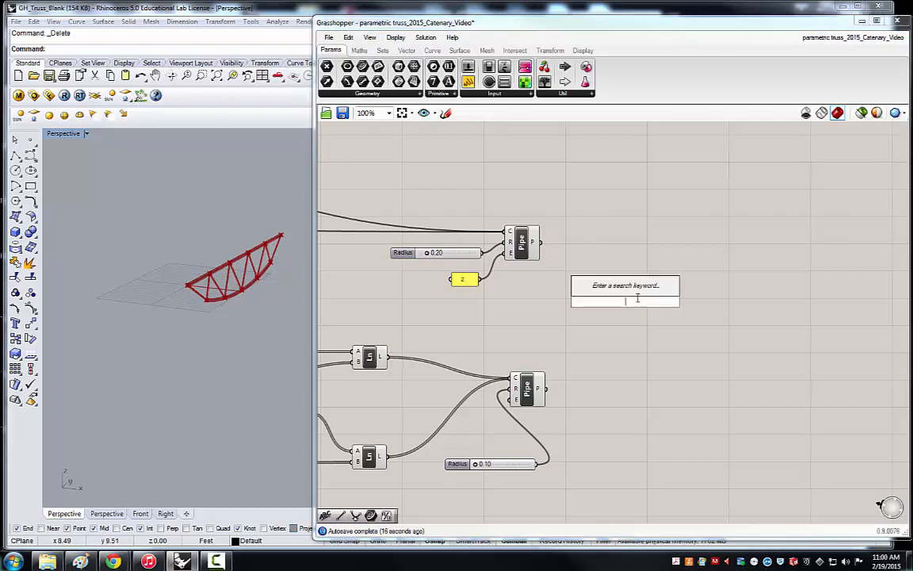
text(group)
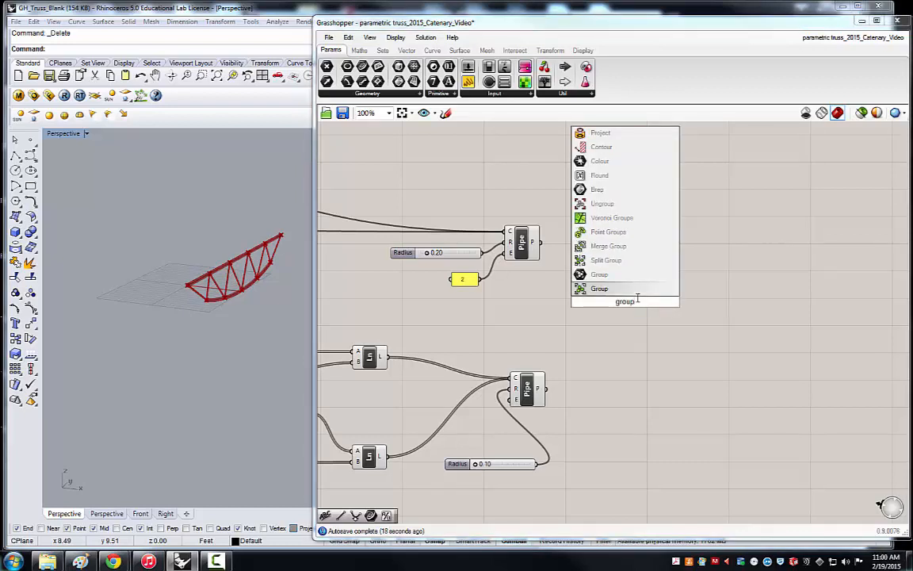
click(599, 289)
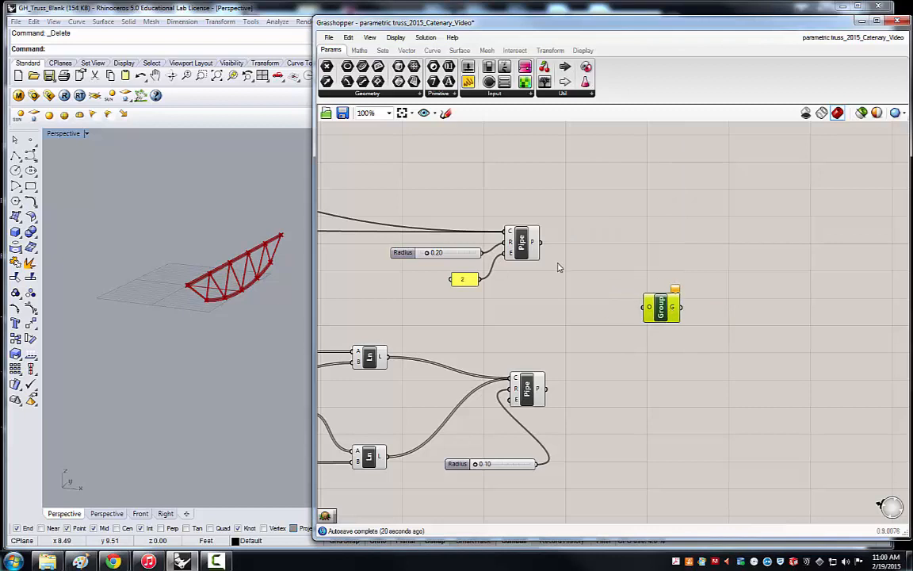
Step: Connect both Pipe outputs to the Group component's Objects (O) input and shift the component farther from the Pipes
drag(542, 242, 629, 318)
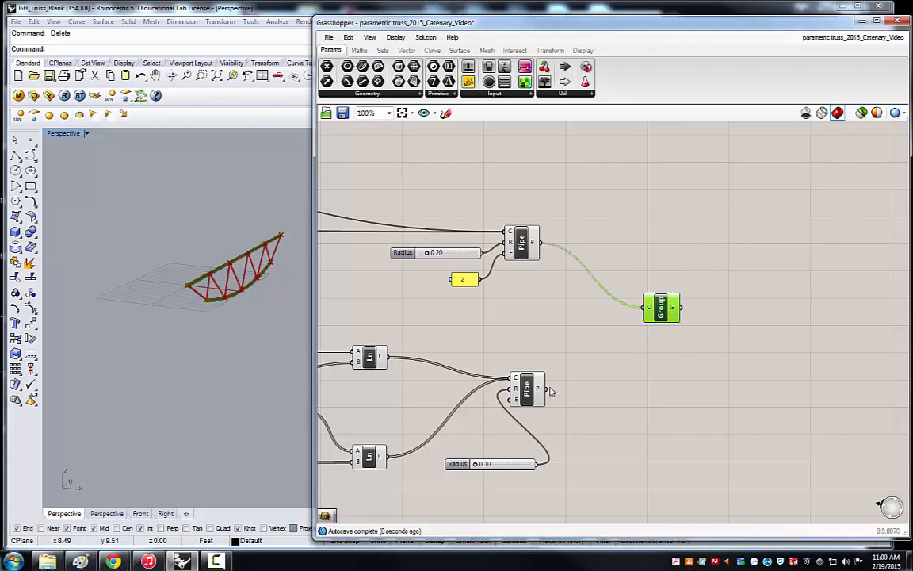
drag(546, 389, 645, 307)
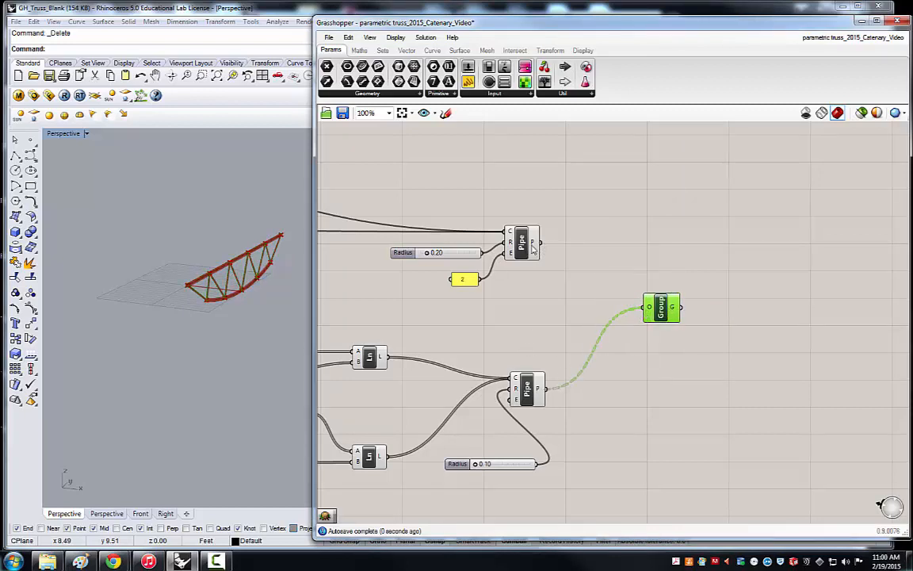
shift+drag(542, 242, 645, 307)
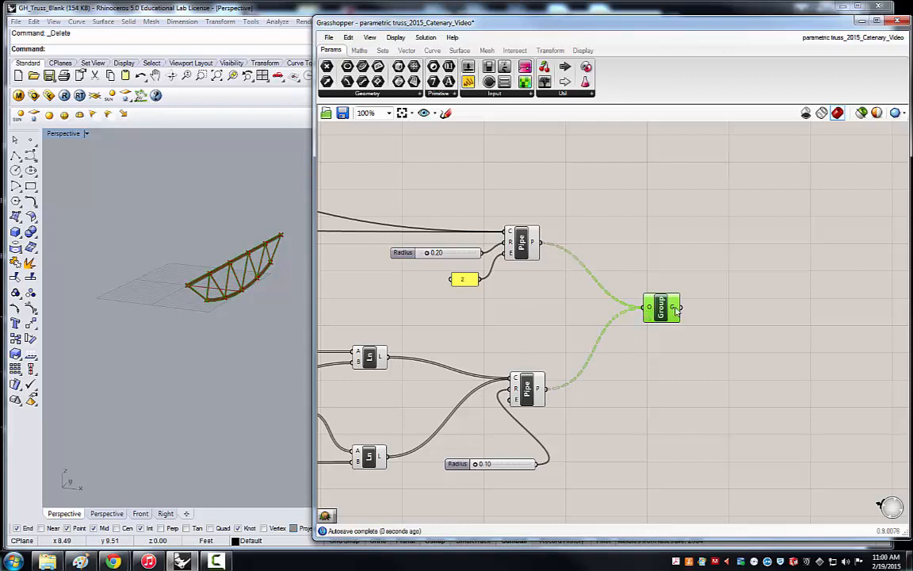
mouse_move(675, 310)
drag(661, 310, 693, 310)
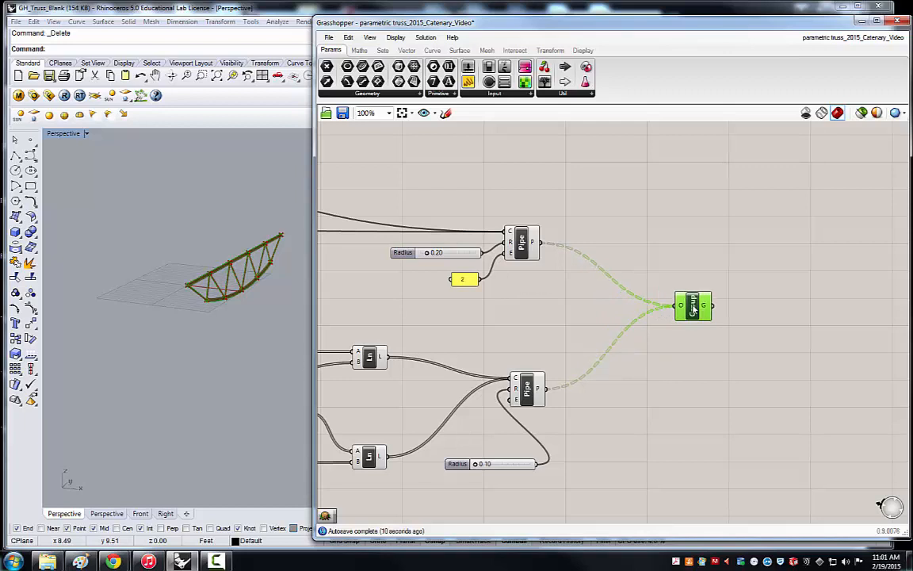
click(589, 316)
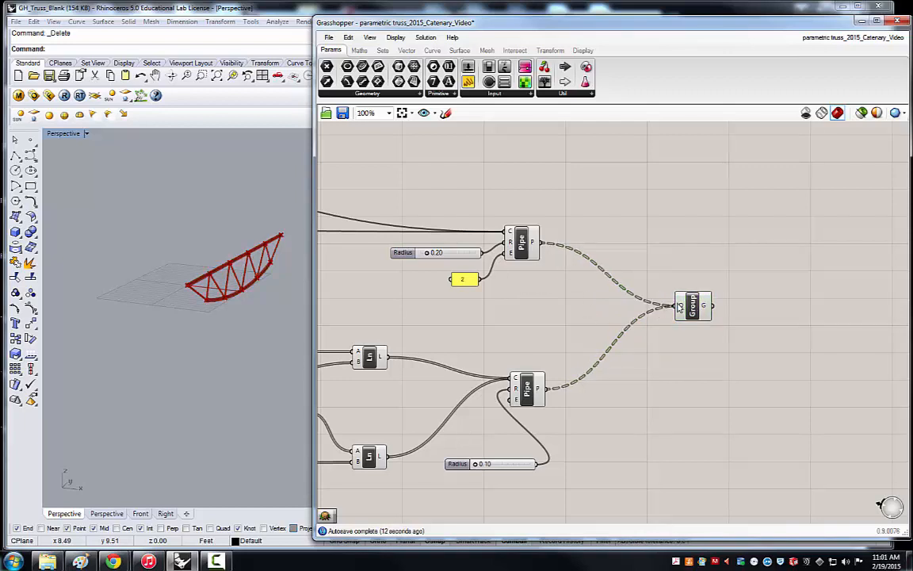
mouse_move(684, 312)
Step: Add a Flatten Tree component, check where it sits among the tree components, and place it below the Group component
double_click(634, 399)
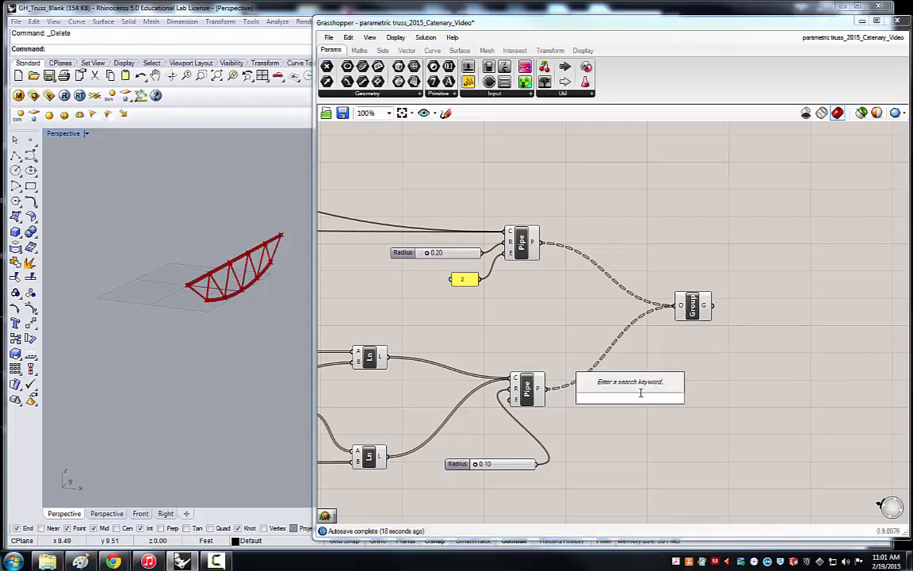
text(flatten)
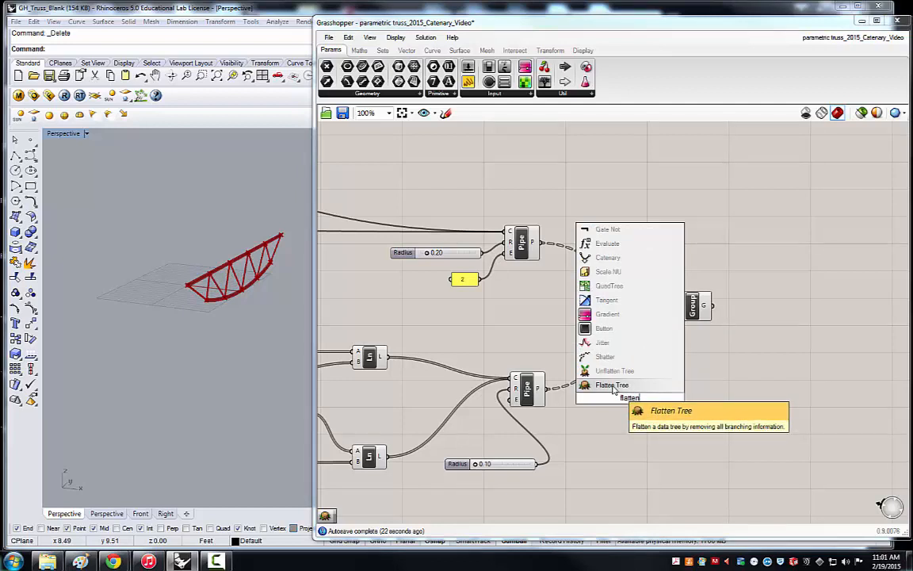
click(612, 387)
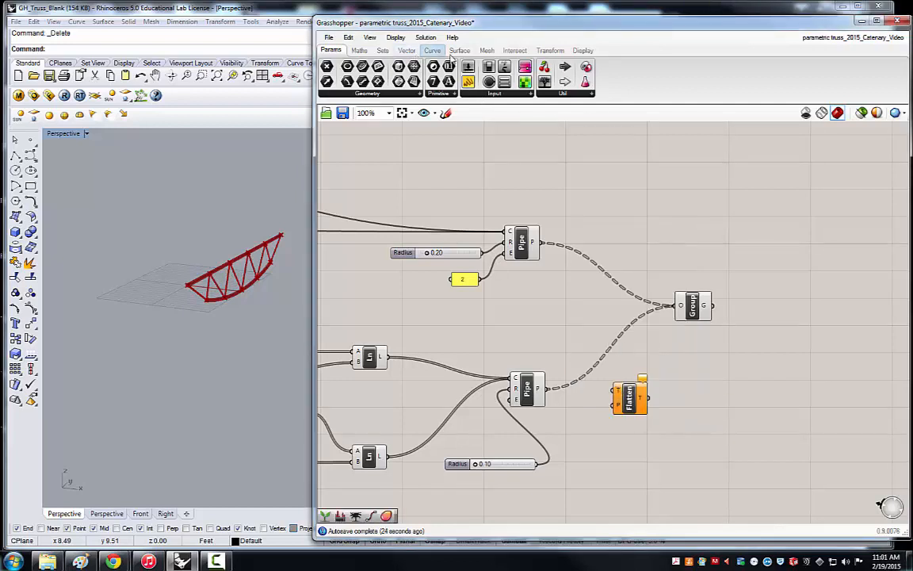
click(383, 50)
click(583, 94)
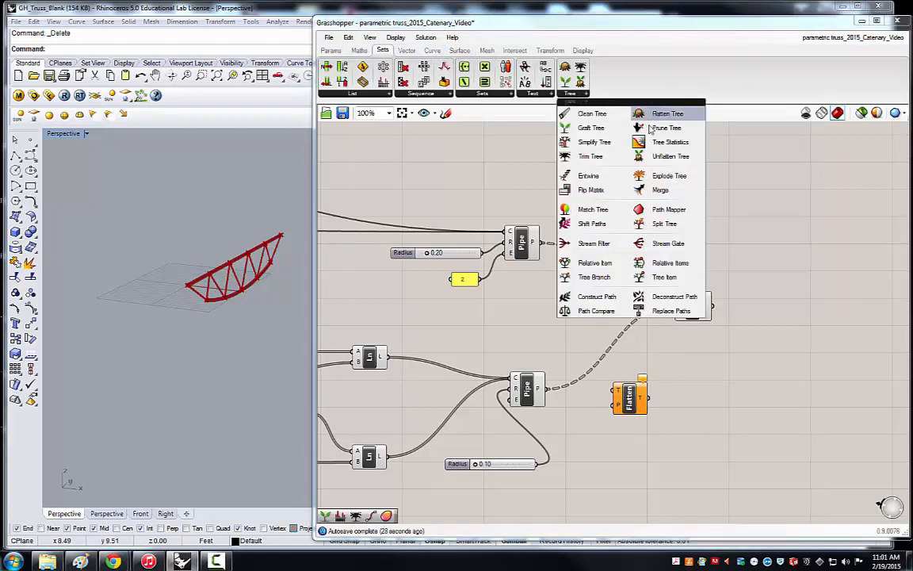
drag(631, 401, 647, 378)
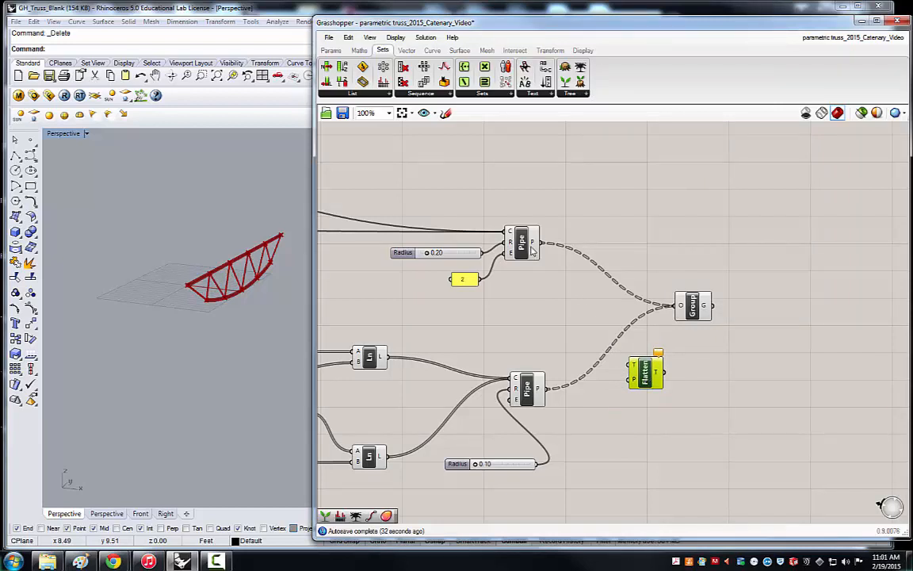
Step: Route both Pipe outputs through Flatten Tree into the Group component in place of the direct wires, aligning Flatten beside Group
drag(541, 241, 632, 366)
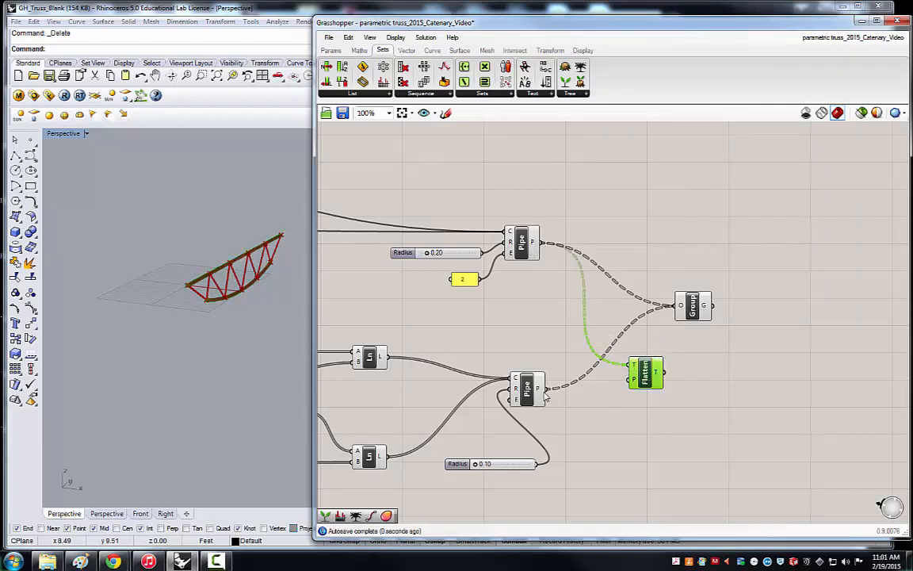
drag(544, 390, 630, 367)
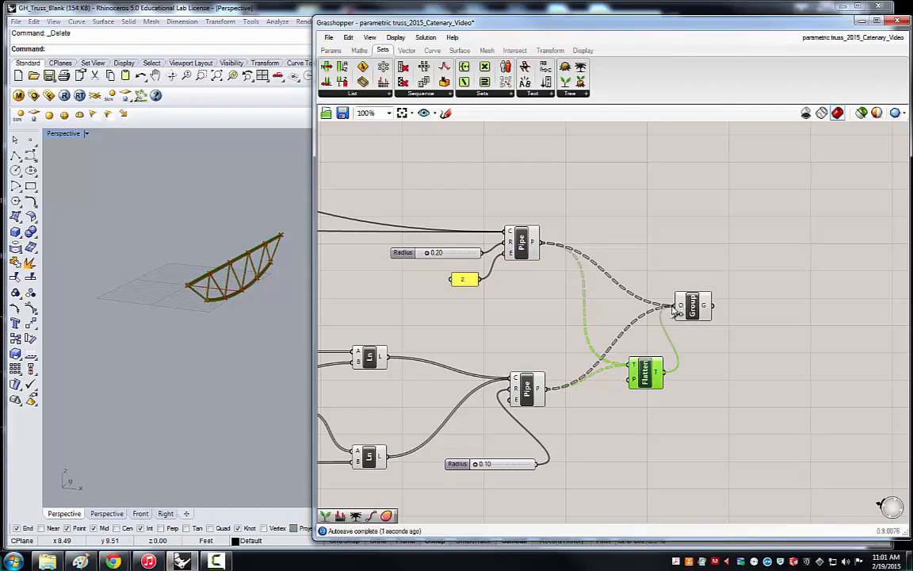
drag(676, 306, 631, 331)
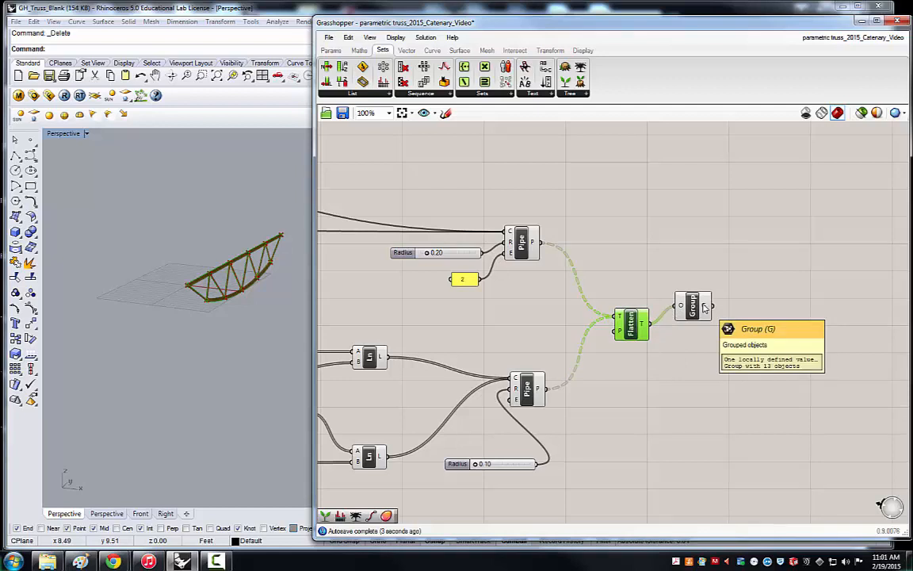
drag(631, 330, 631, 312)
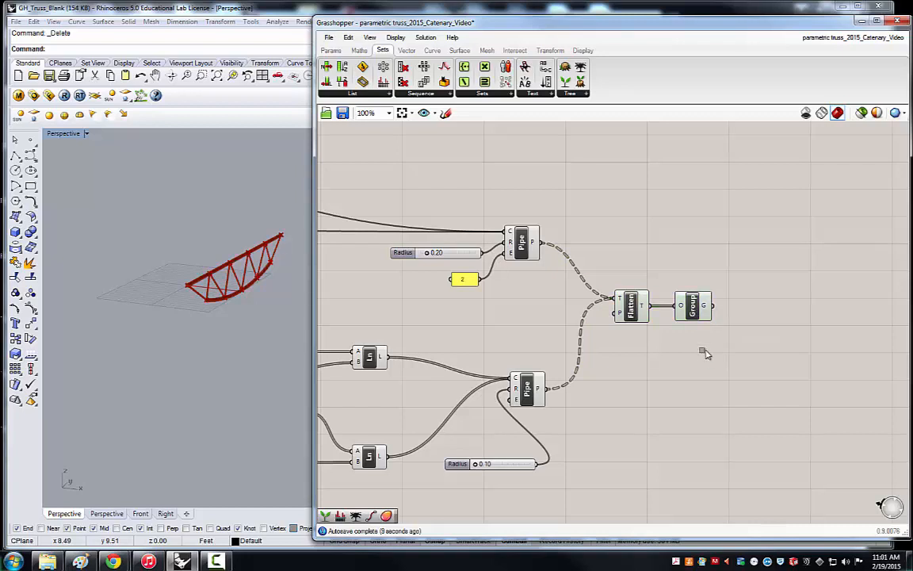
Step: Enclose the Flatten and Group components in a coloured canvas group
drag(703, 351, 559, 253)
middle_click(690, 305)
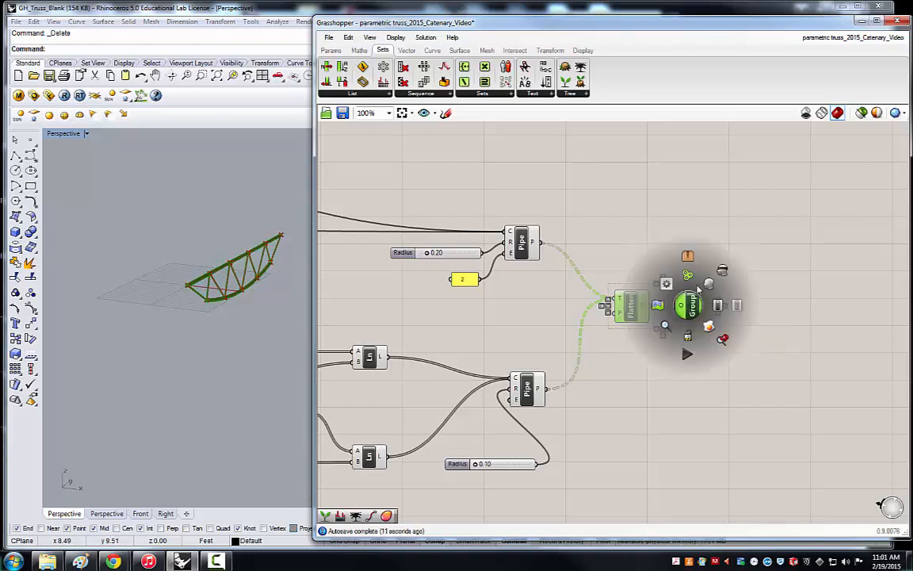
click(713, 317)
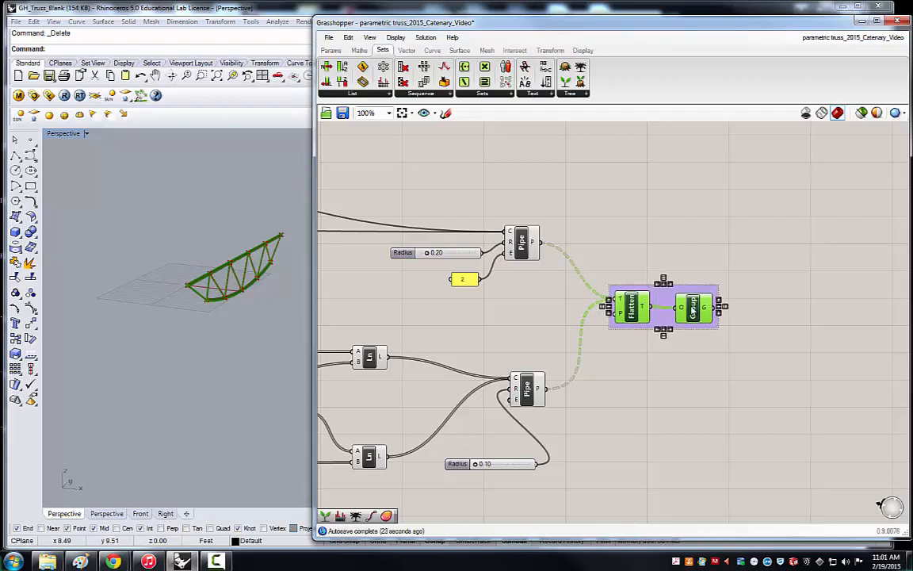
click(690, 348)
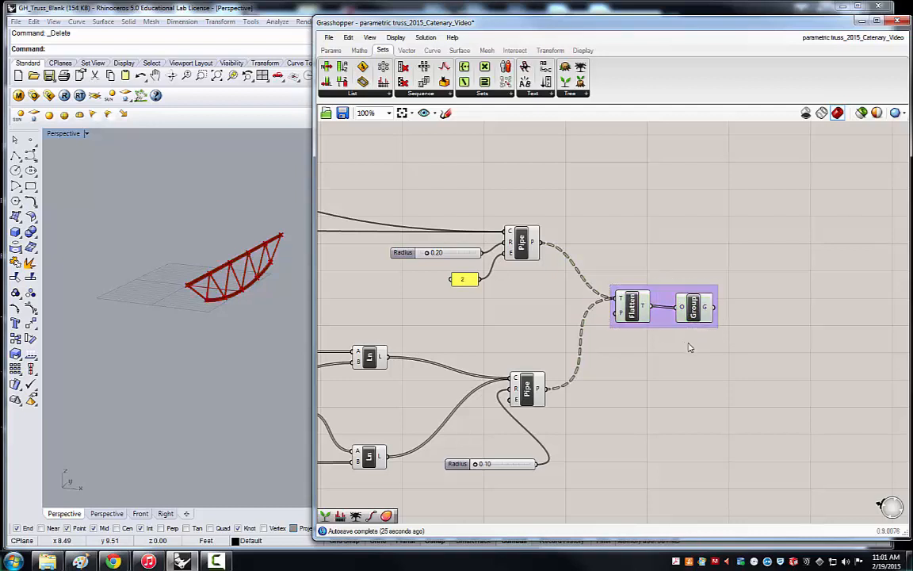
Step: Add a Scribble label reading "to Bake" on two lines and place it directly under the Group component
double_click(664, 389)
text(scri)
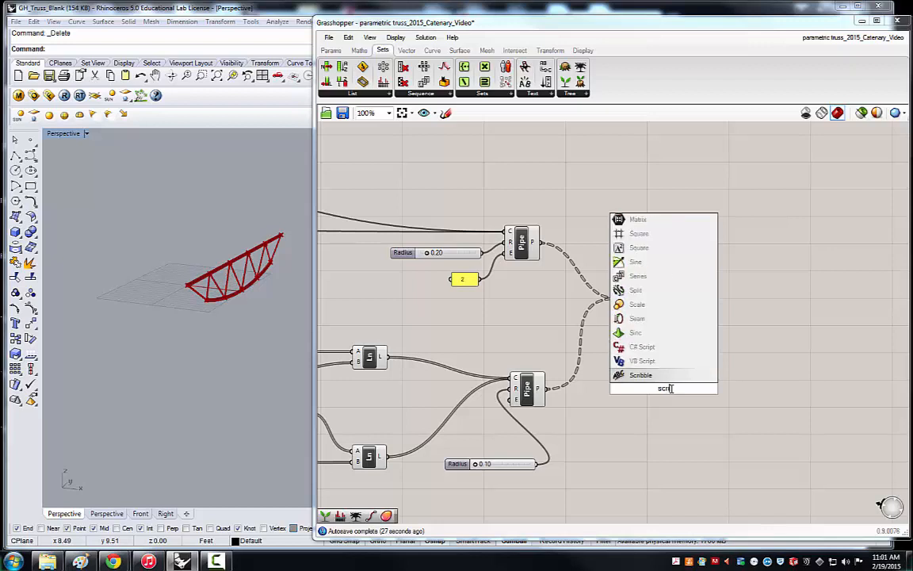
text(bble)
key(Return)
double_click(659, 394)
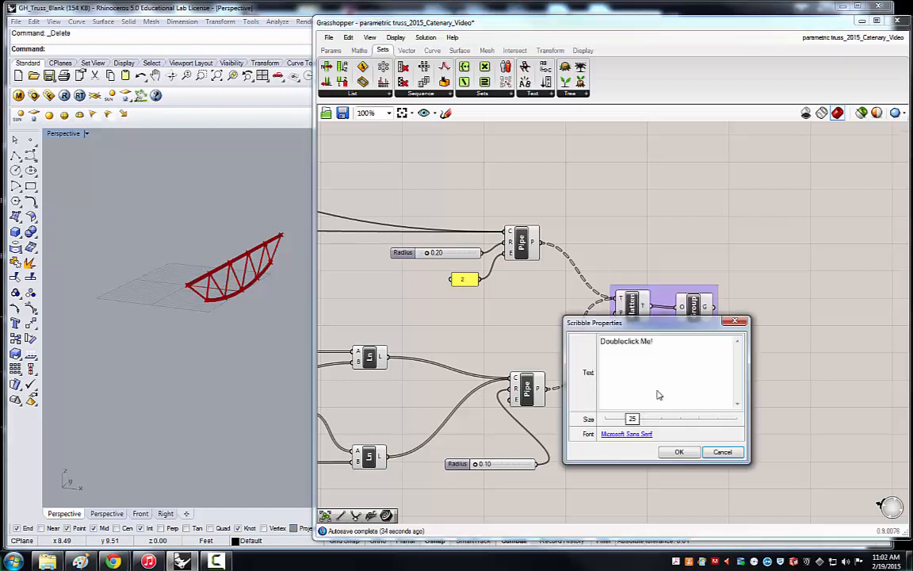
text(to)
key(Return)
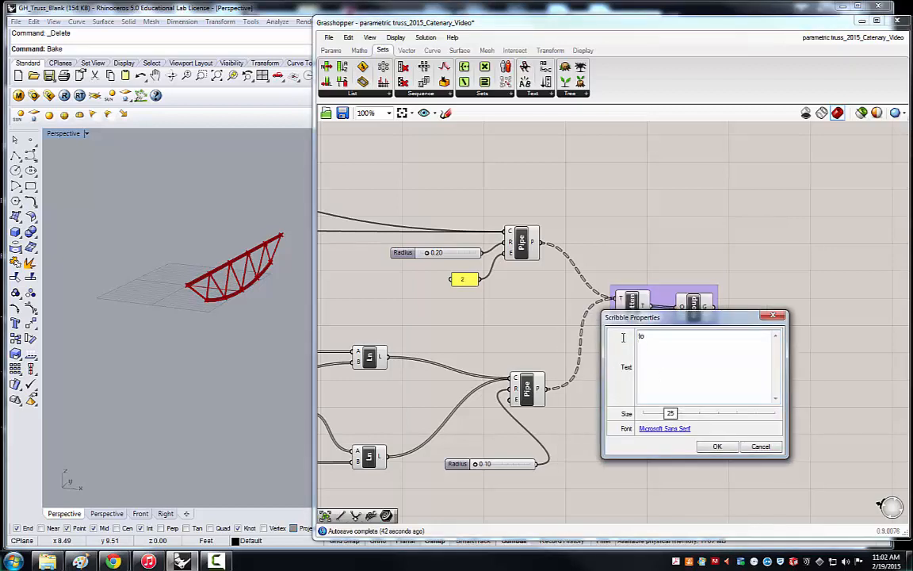
click(711, 446)
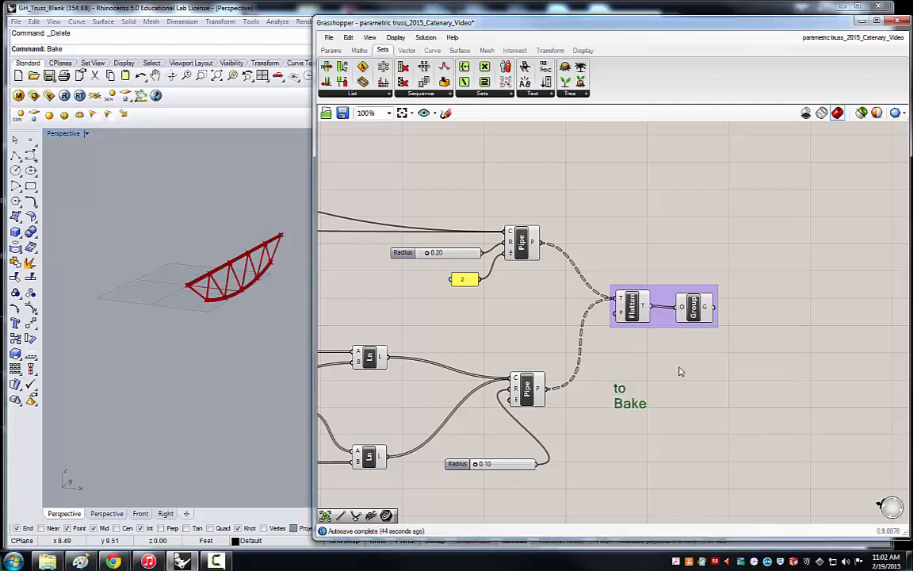
mouse_move(630, 414)
mouse_down()
mouse_move(649, 382)
mouse_move(695, 354)
mouse_up()
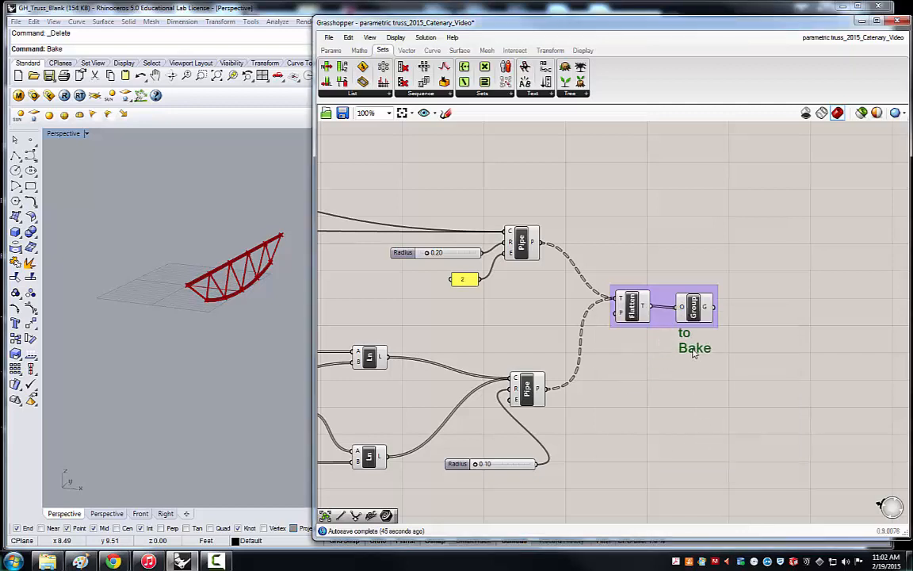
Step: Add the "to Bake" label to the coloured group around the Flatten and Group components
click(696, 307)
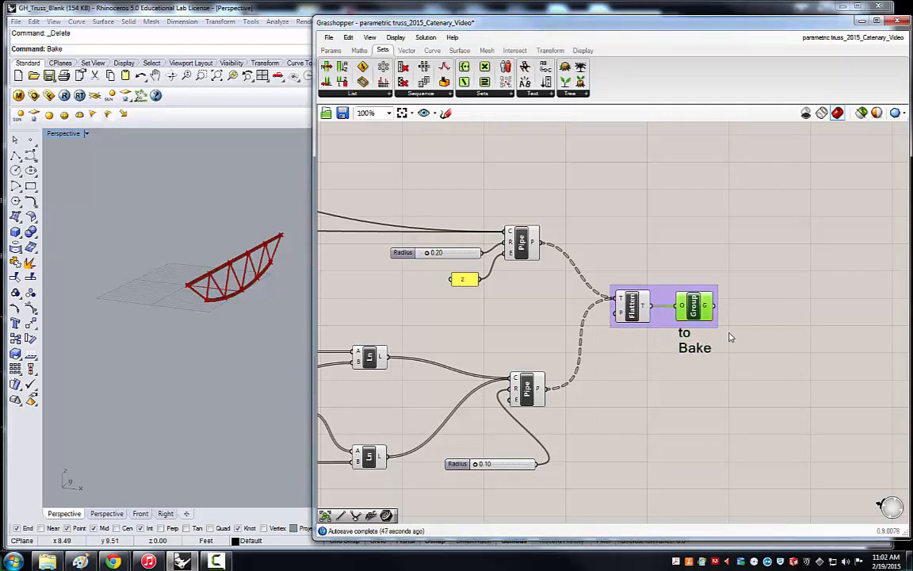
mouse_move(733, 372)
mouse_down()
mouse_move(693, 356)
mouse_move(669, 309)
mouse_up()
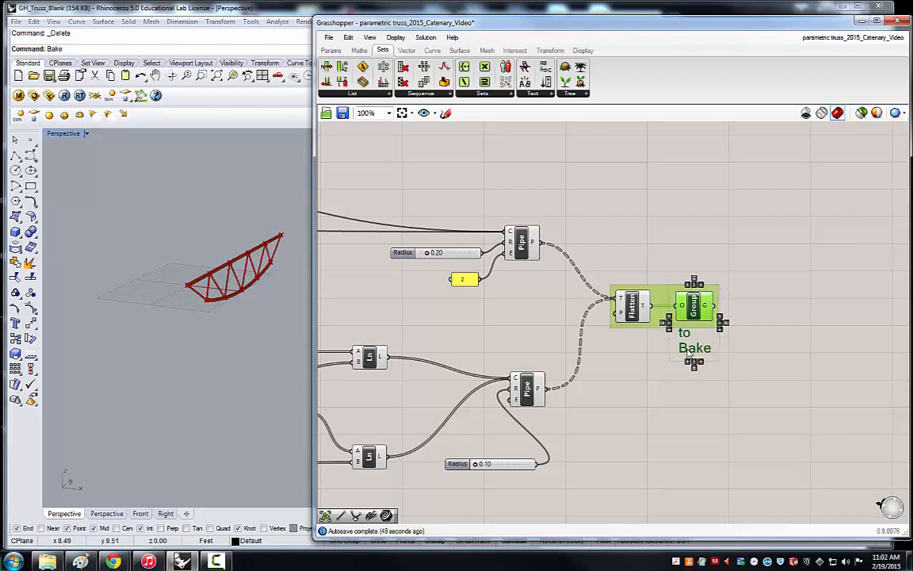
right_click(666, 321)
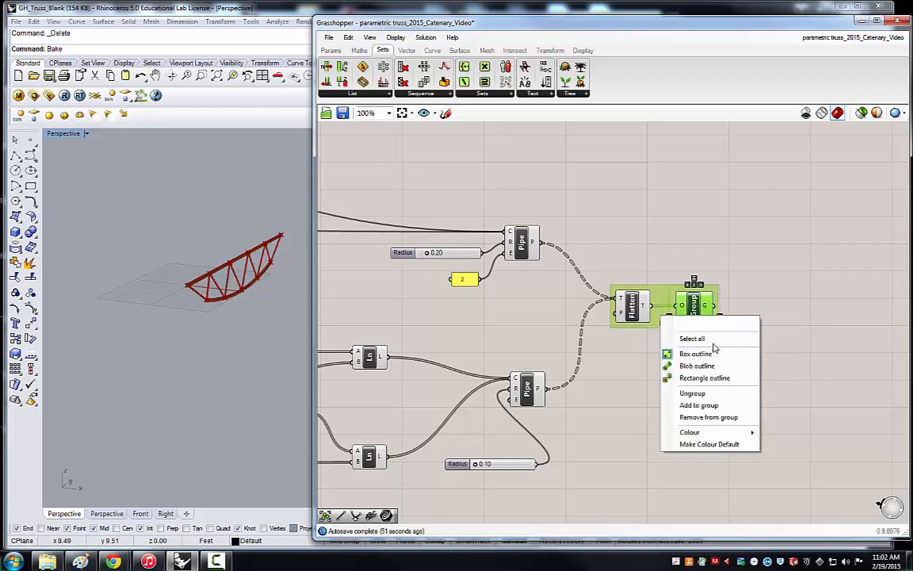
click(692, 405)
click(762, 354)
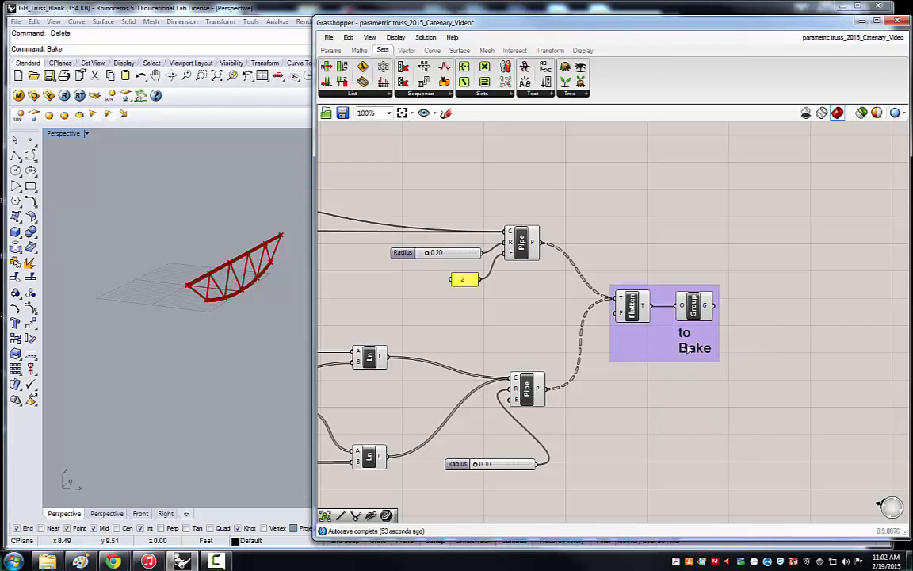
Step: Move Flatten closer to the Group component and lower the whole "to Bake" group slightly on the canvas
click(661, 350)
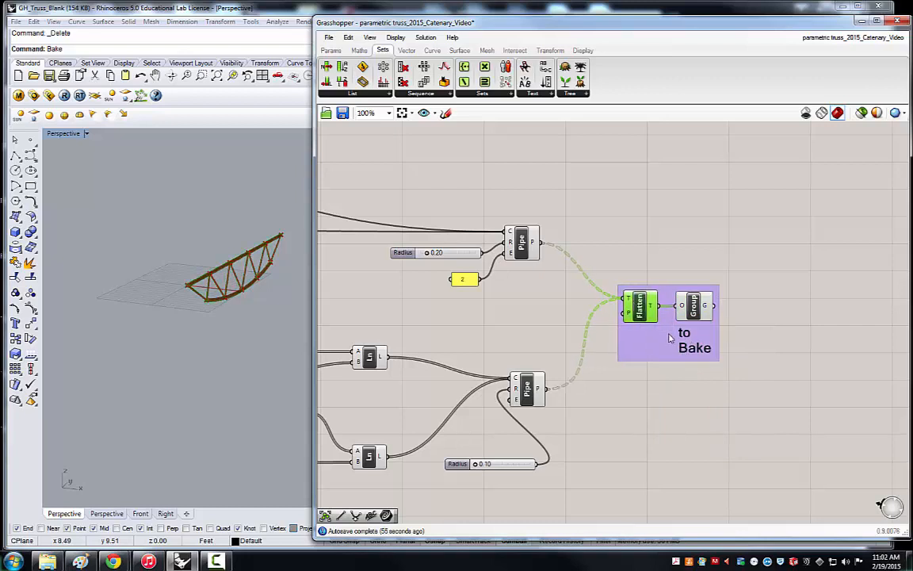
mouse_move(661, 349)
mouse_down()
mouse_move(679, 340)
mouse_move(670, 350)
mouse_up()
click(666, 263)
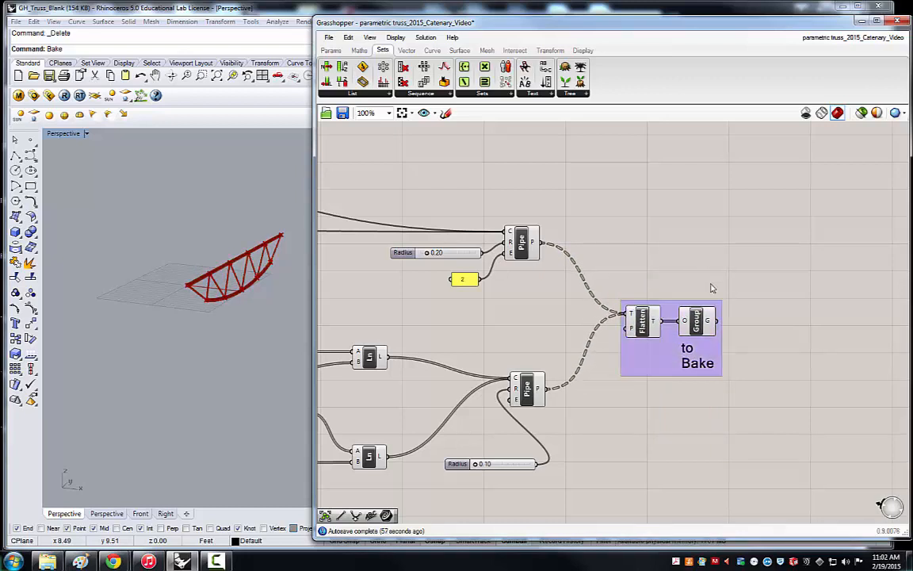
scroll(718, 311, down, 4)
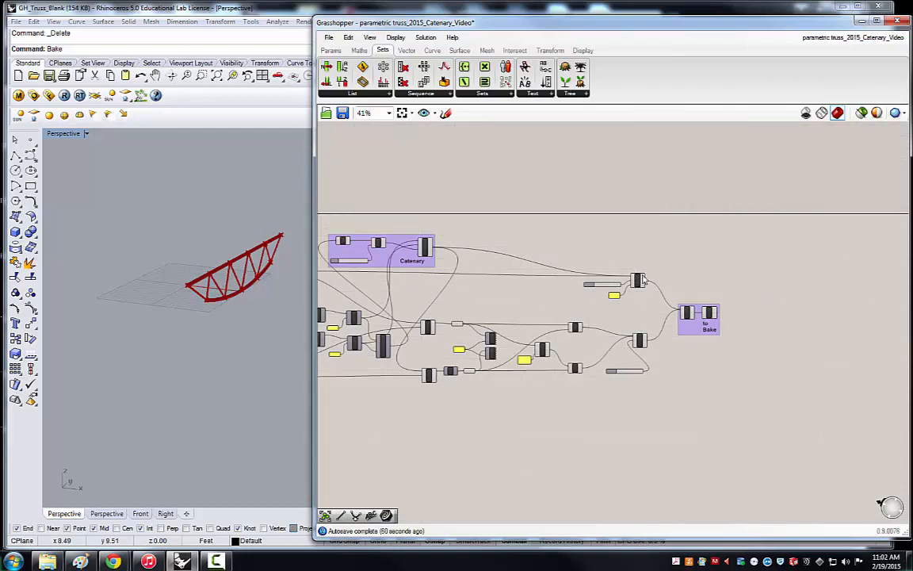
scroll(641, 275, down, 3)
scroll(461, 254, up, 3)
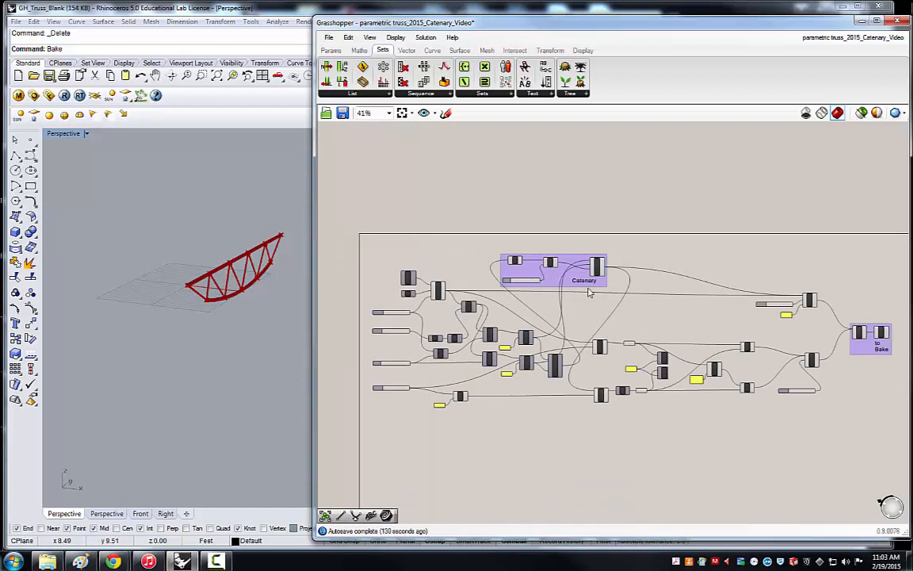
Step: Move the entire truss definition, including both coloured groups, slightly lower on the canvas
drag(870, 439, 362, 216)
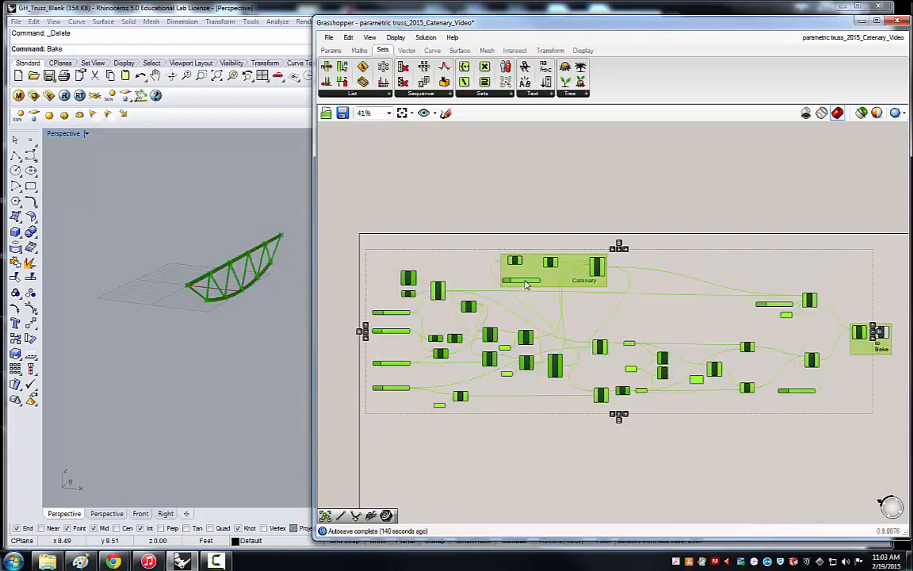
drag(530, 269, 532, 293)
click(527, 262)
Step: Add a Curve parameter and place it beside Top Chord, just above the Move component
scroll(539, 341, up, 2)
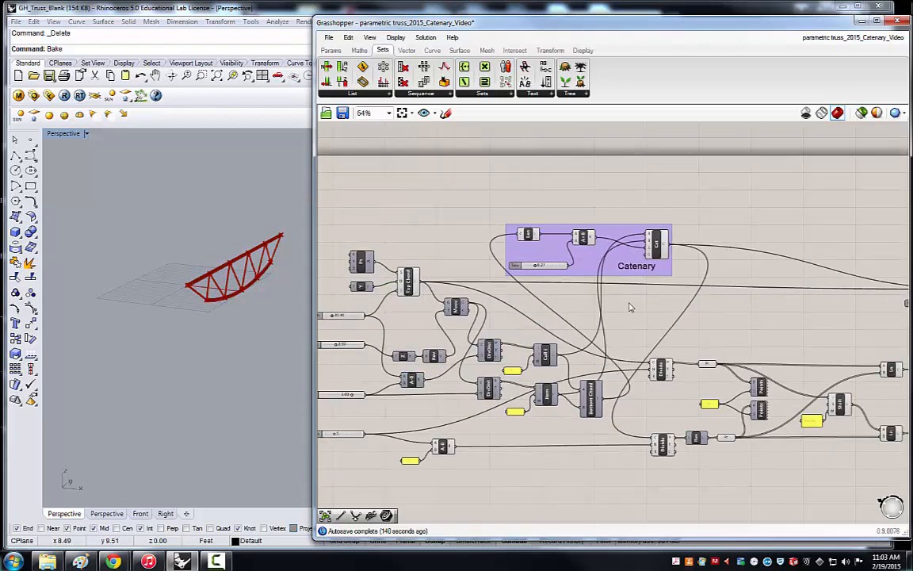
scroll(440, 337, up, 2)
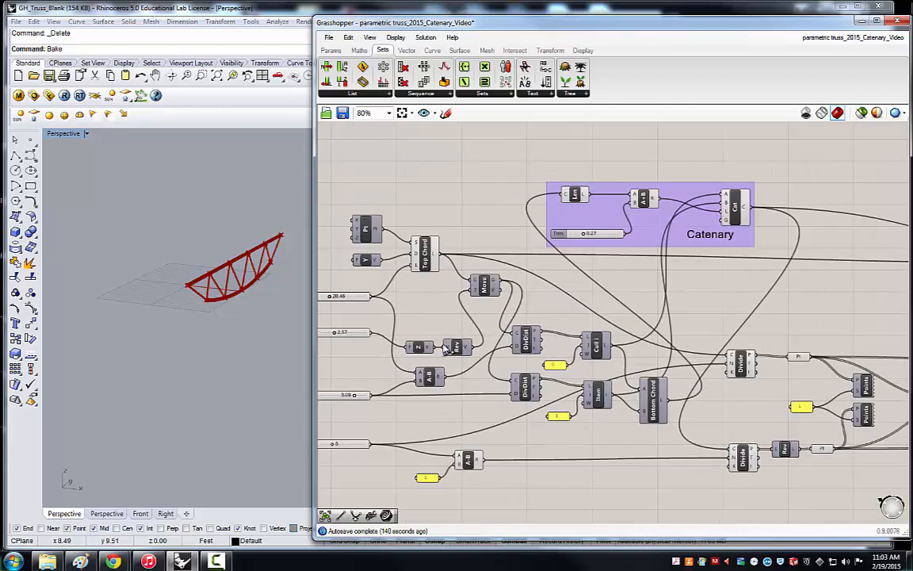
click(425, 255)
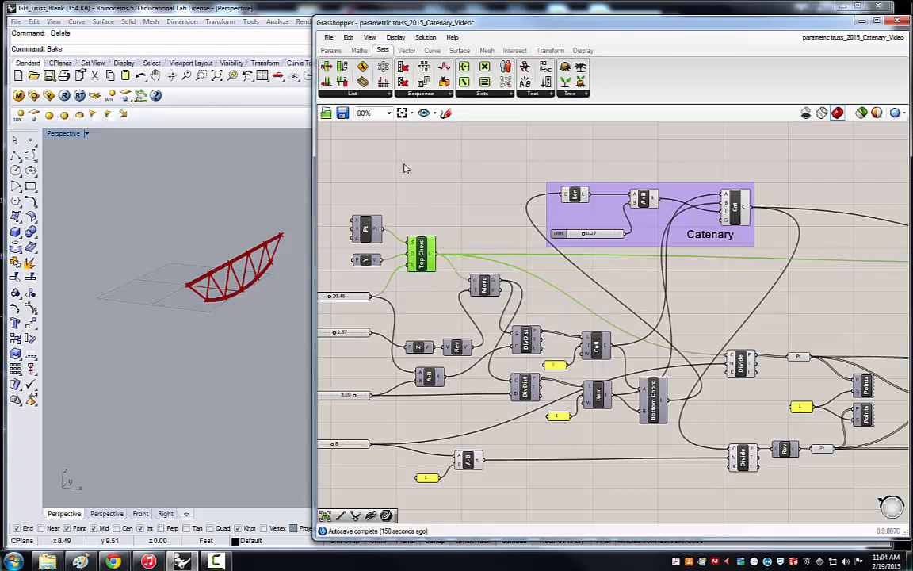
scroll(420, 286, up, 1)
click(460, 234)
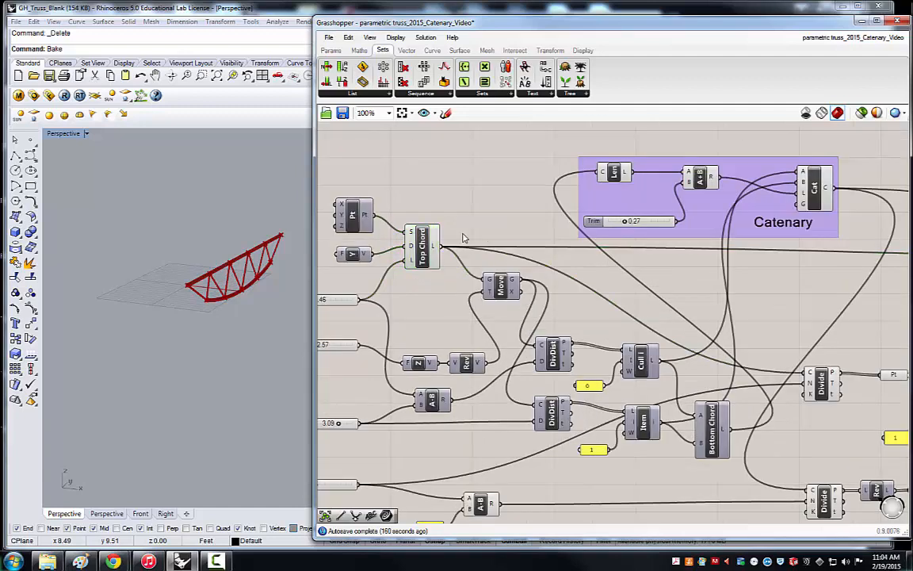
double_click(479, 200)
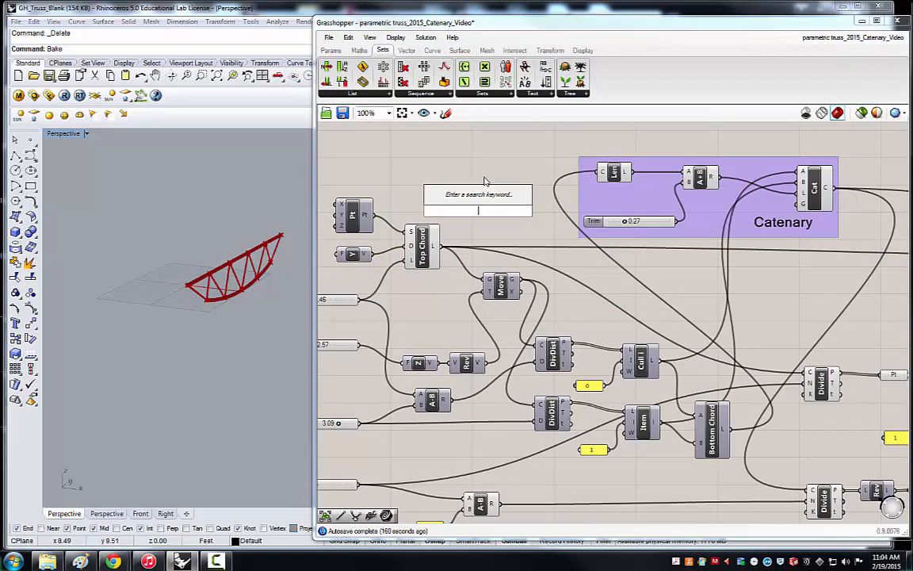
text(curve)
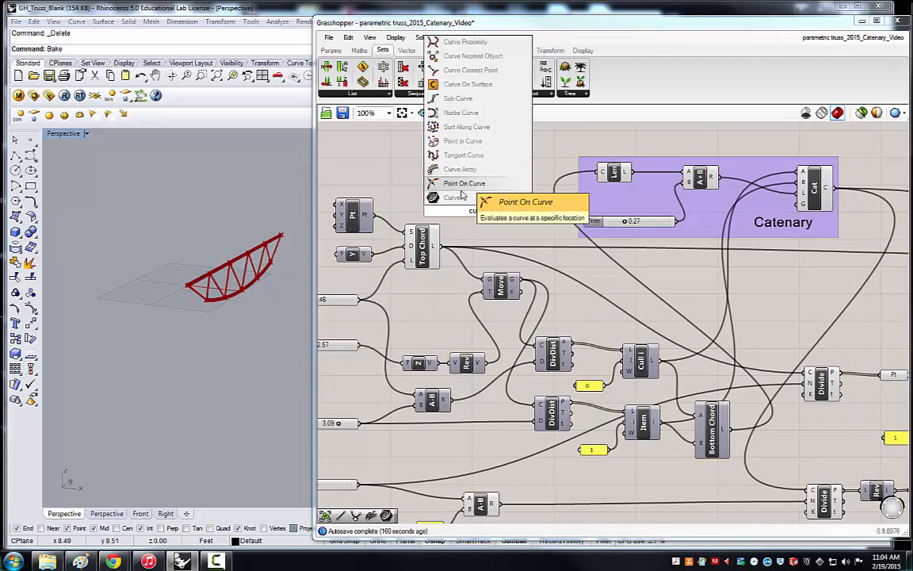
click(461, 191)
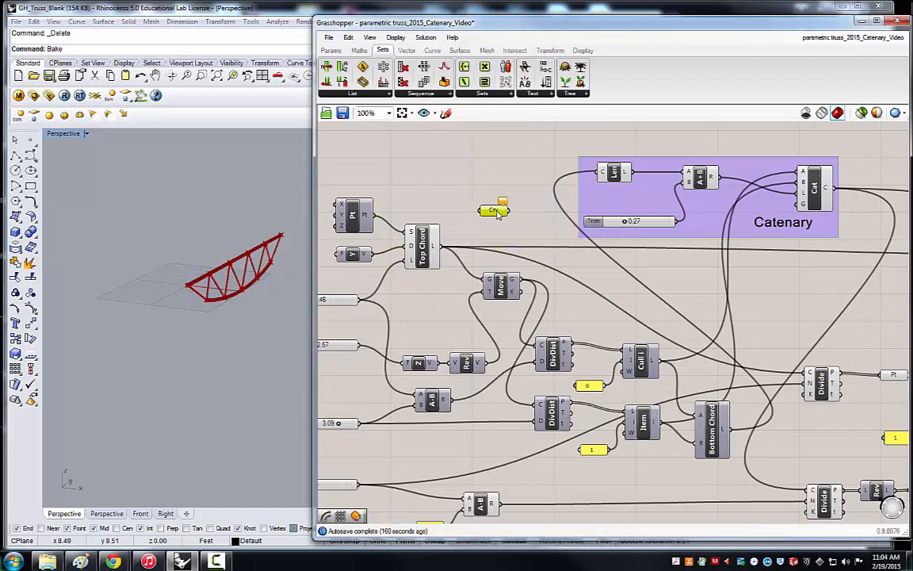
drag(498, 214, 501, 222)
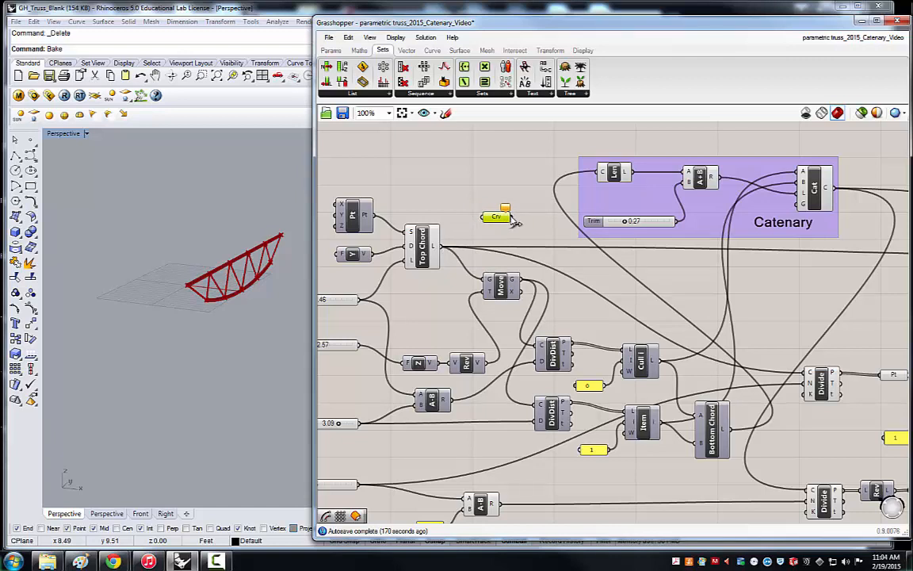
Step: Wire the Curve parameter into the Move geometry and upper Divide curve inputs in place of Top Chord, and add it to Pipe's curve input
drag(514, 217, 486, 284)
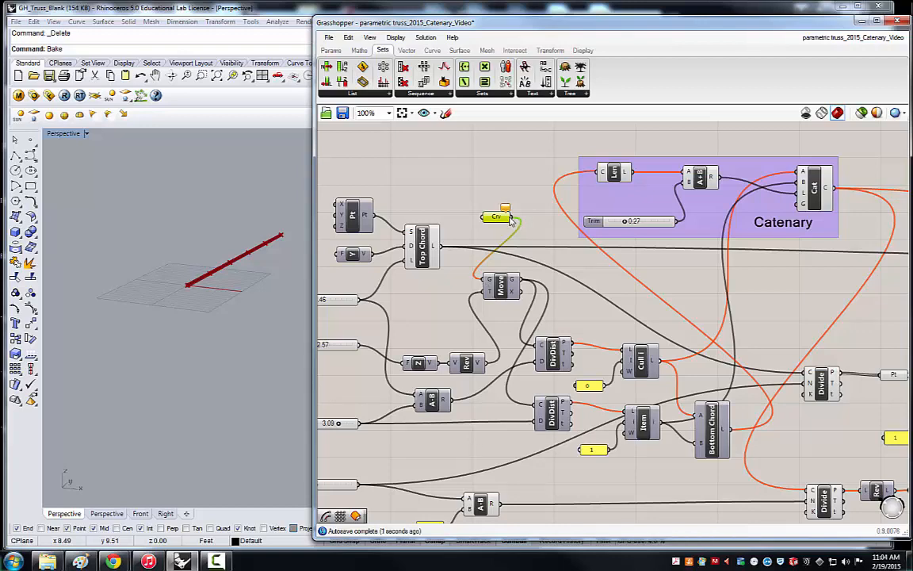
drag(511, 219, 804, 377)
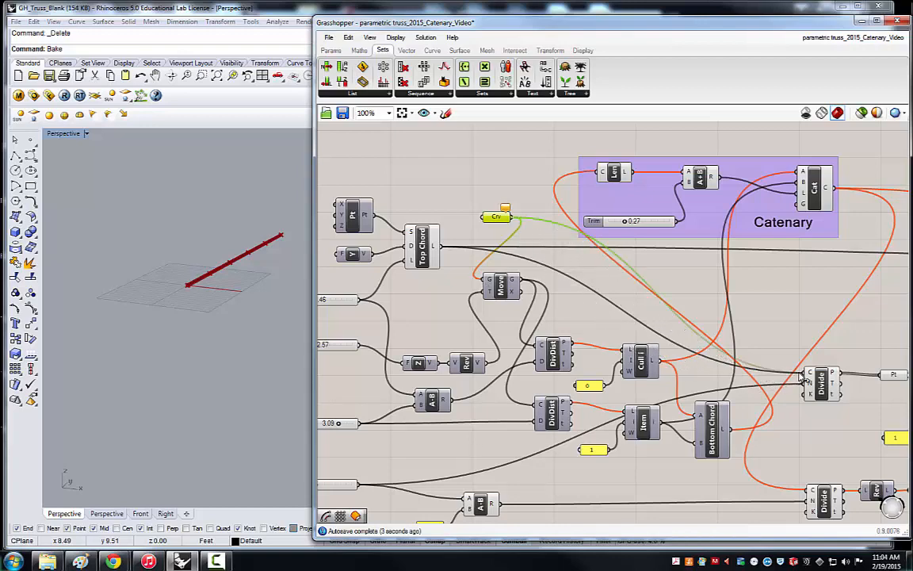
scroll(436, 305, down, 5)
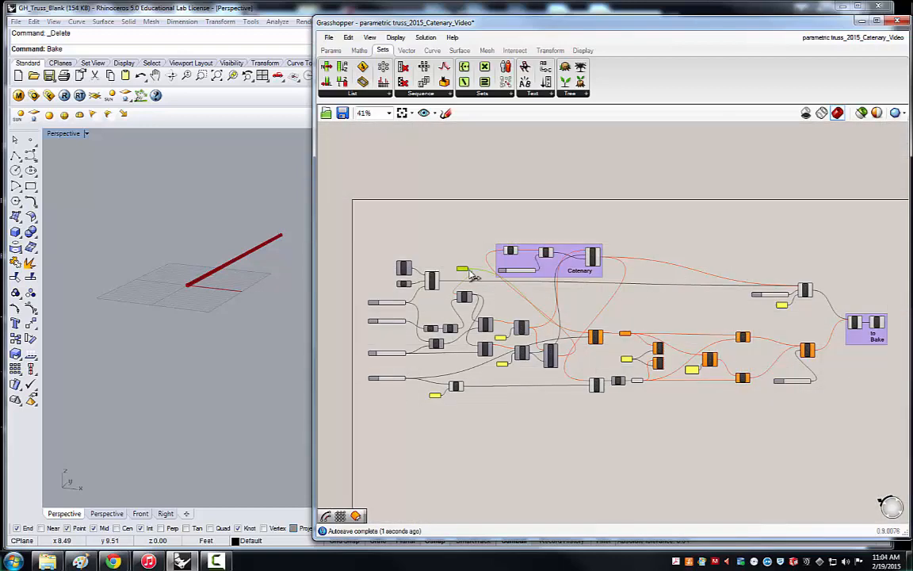
drag(460, 271, 455, 273)
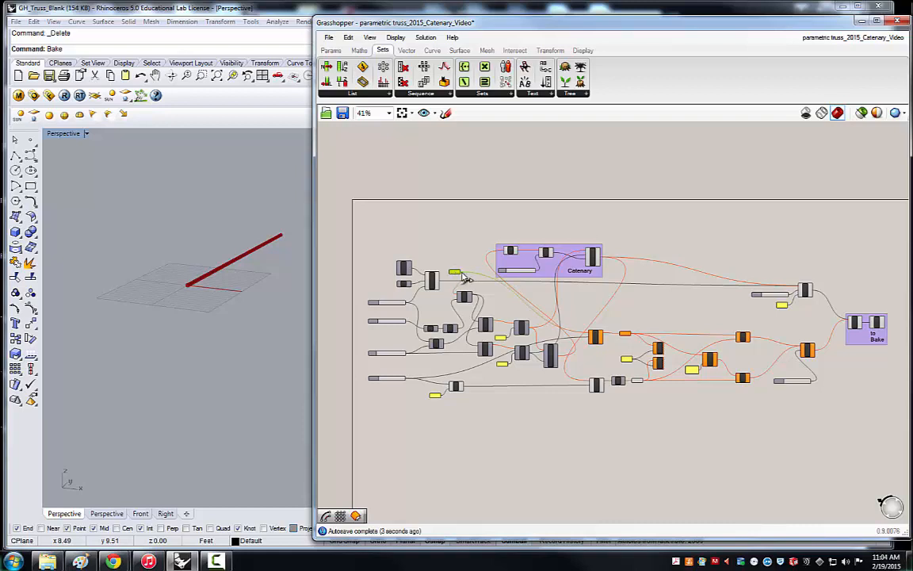
click(467, 276)
scroll(470, 271, up, 1)
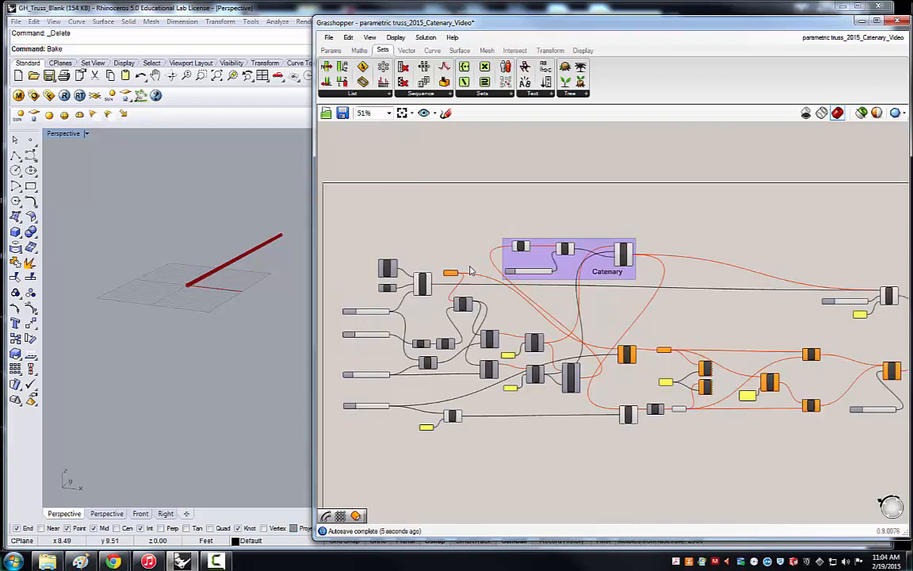
drag(468, 277, 886, 295)
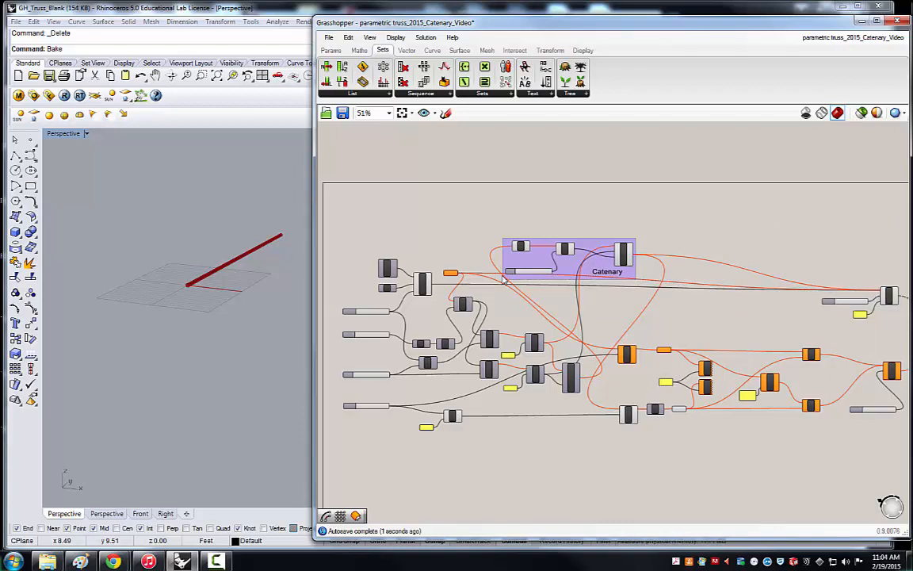
Step: Connect the Top Chord line output to the Curve parameter's input and align the parameter beside Top Chord
scroll(450, 278, up, 3)
click(456, 268)
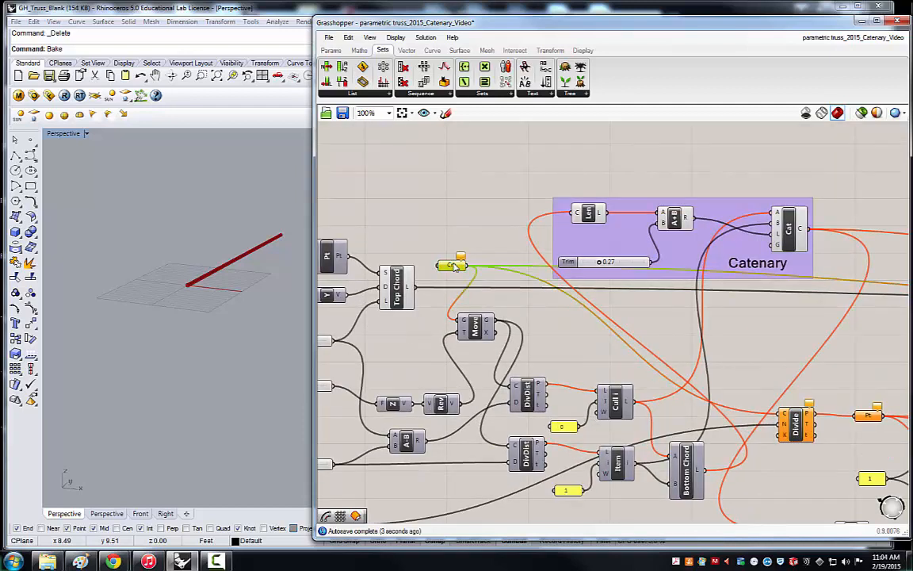
drag(455, 268, 456, 258)
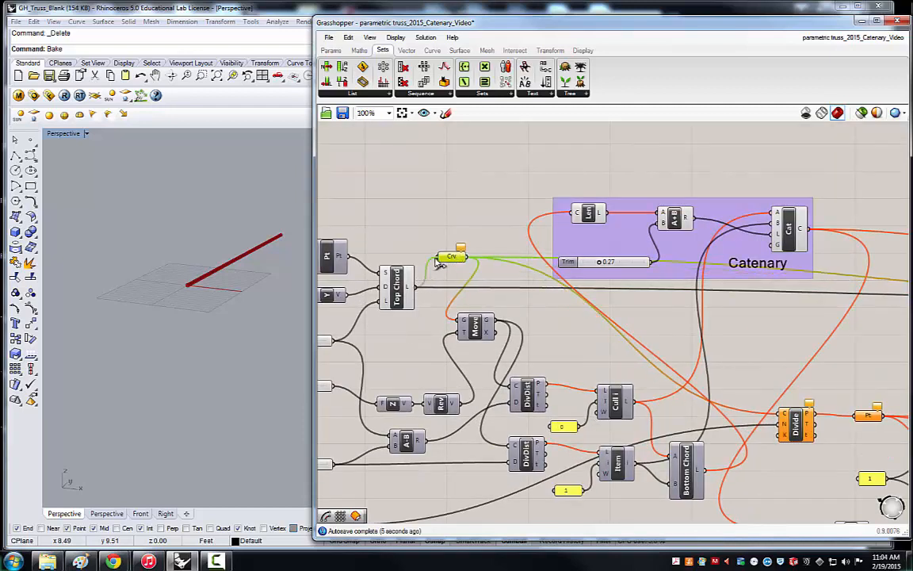
drag(459, 263, 461, 266)
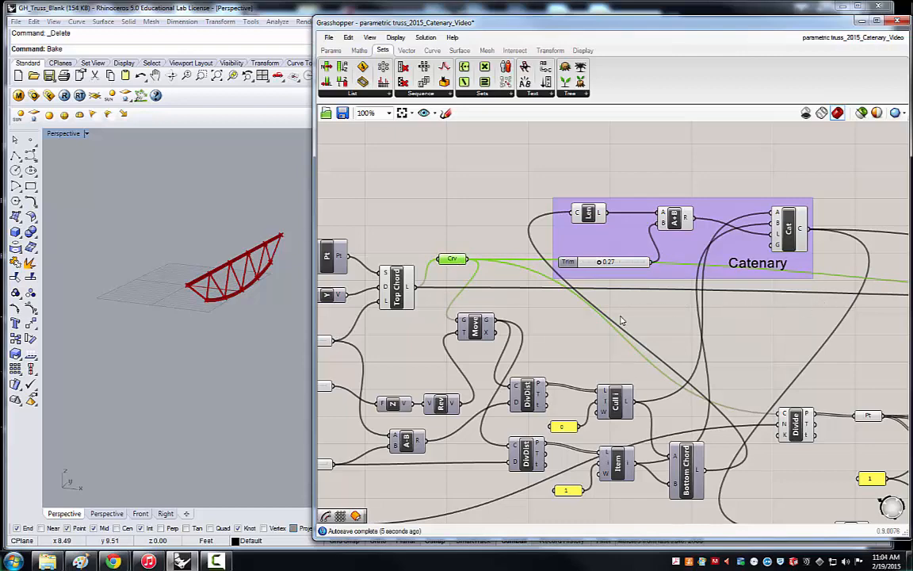
Step: Shift the Catenary group slightly up and to the right on the canvas
scroll(622, 320, down, 4)
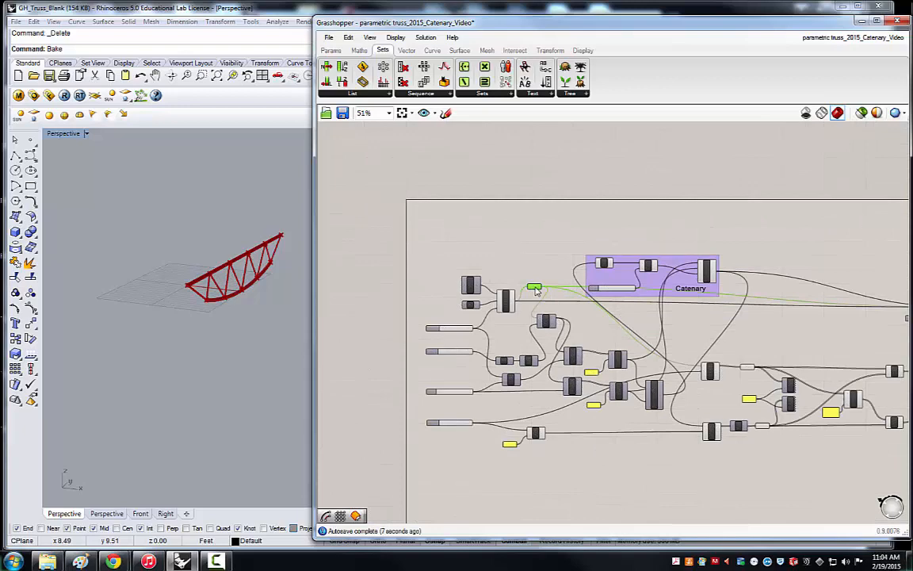
drag(657, 280, 666, 271)
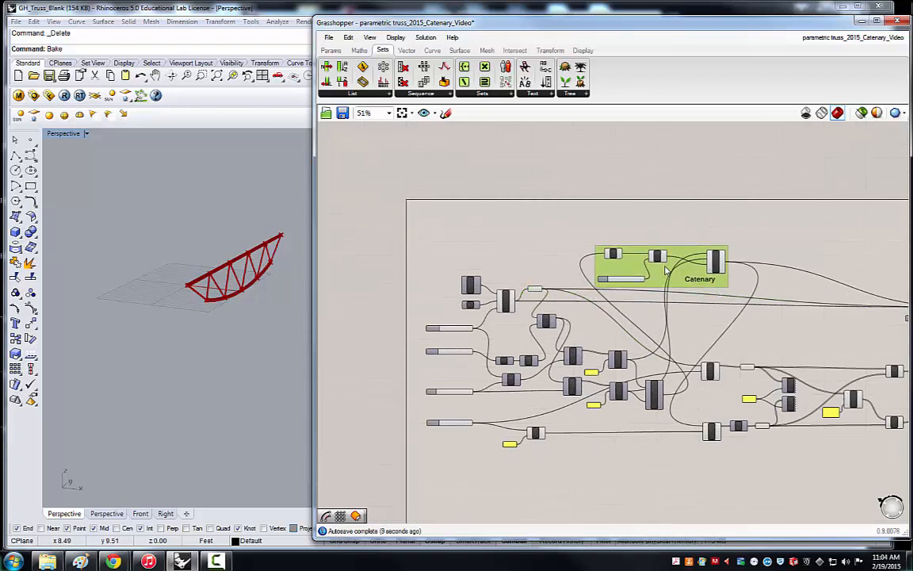
click(497, 257)
Step: Disconnect the direct Top Chord wire from the chord Pipe's curve input
scroll(492, 262, up, 4)
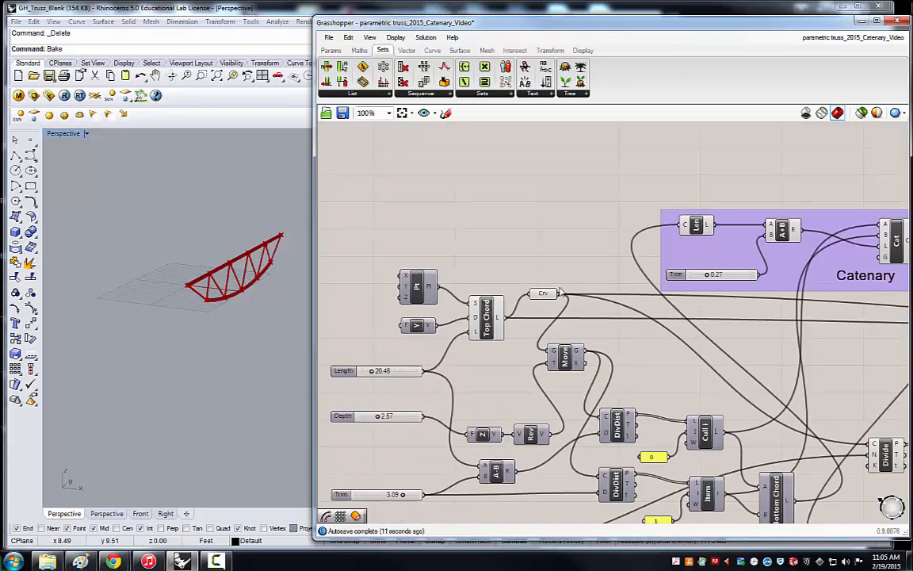
click(541, 288)
scroll(489, 301, down, 5)
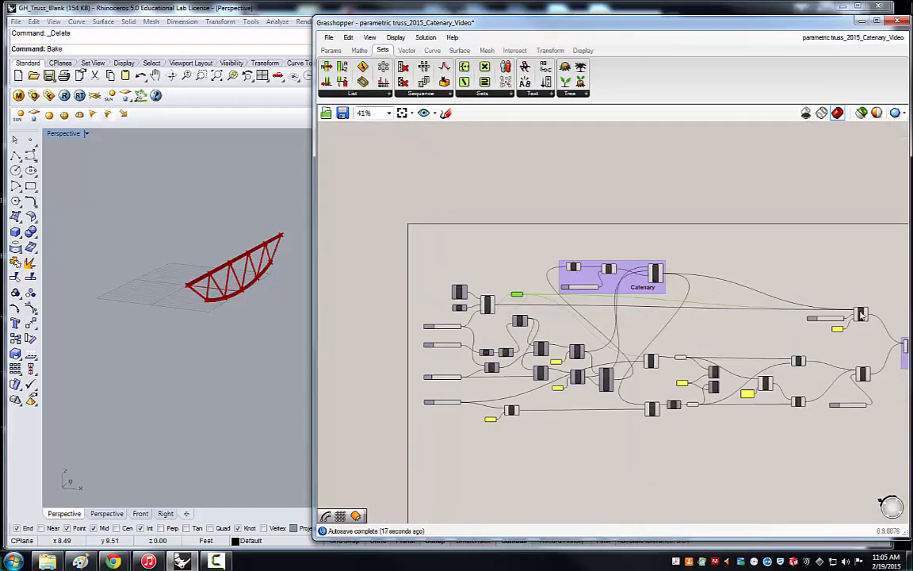
scroll(861, 314, up, 5)
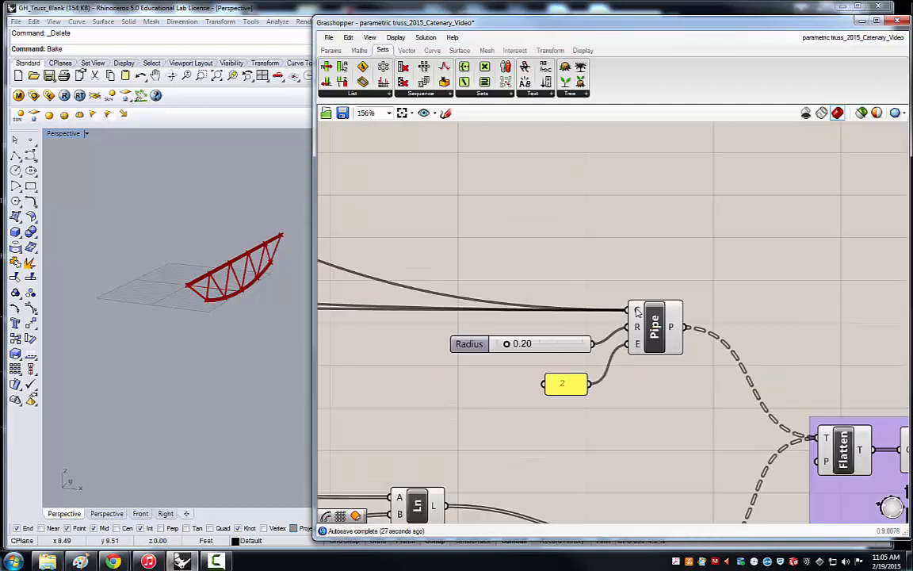
right_click(638, 312)
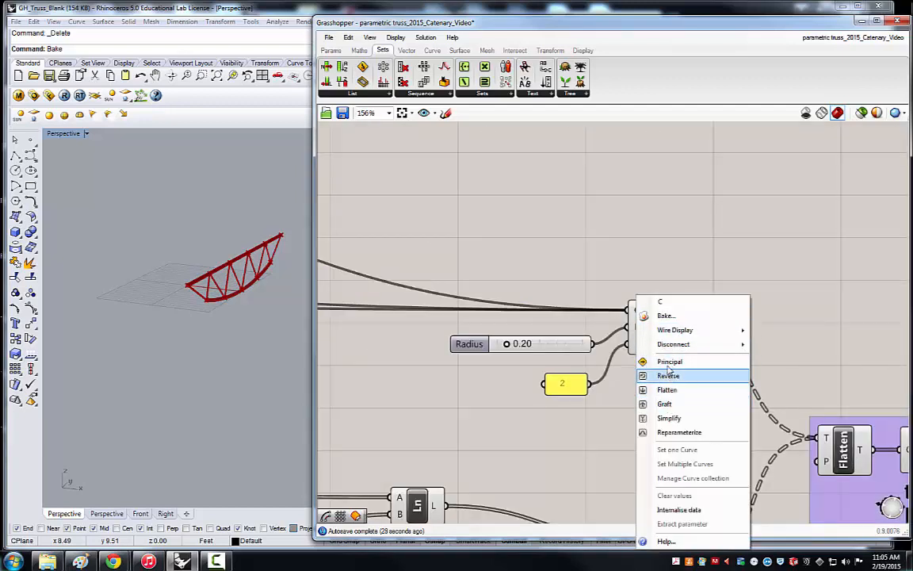
mouse_move(690, 344)
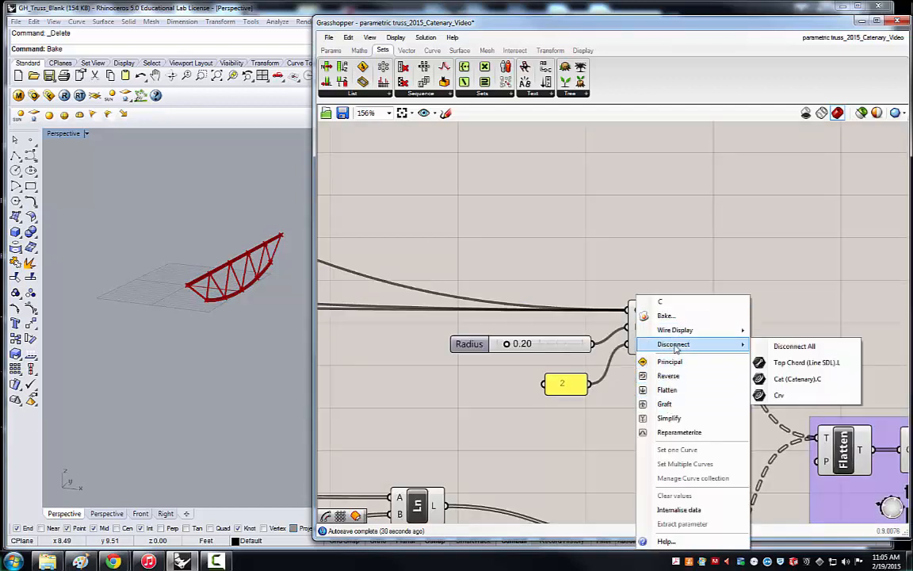
click(783, 363)
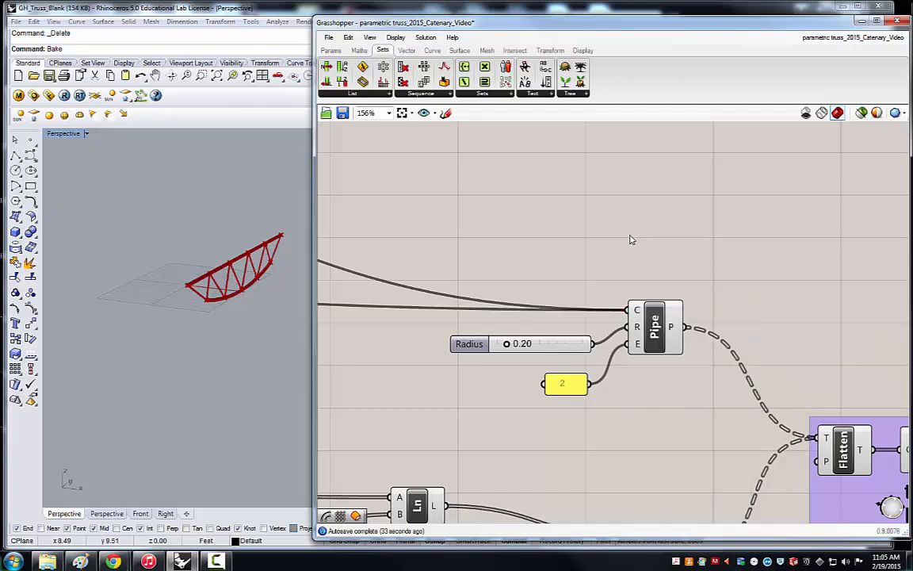
Step: Move the Curve parameter slightly lower and further from Top Chord
scroll(630, 239, down, 8)
scroll(408, 281, up, 7)
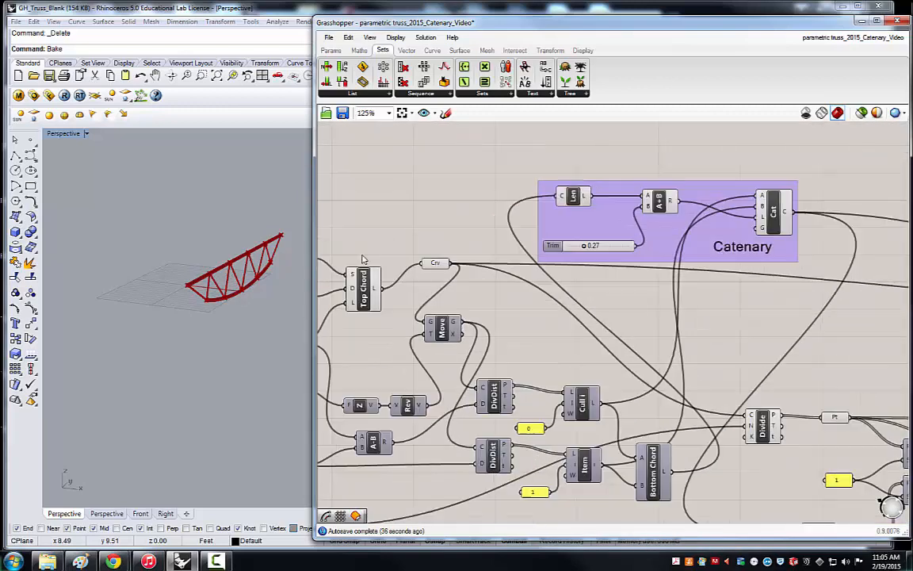
click(453, 266)
drag(453, 272, 457, 284)
click(512, 241)
scroll(511, 240, down, 4)
scroll(457, 272, up, 4)
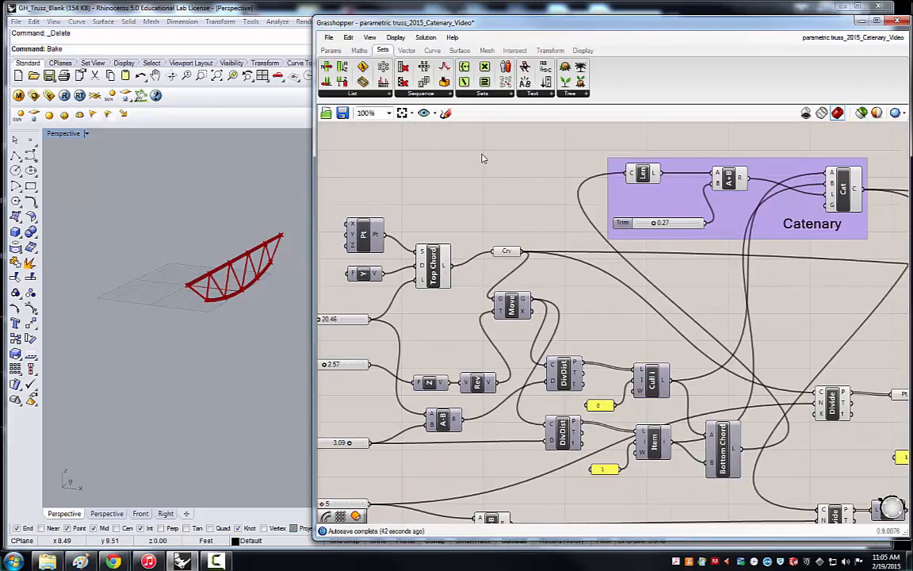
click(506, 252)
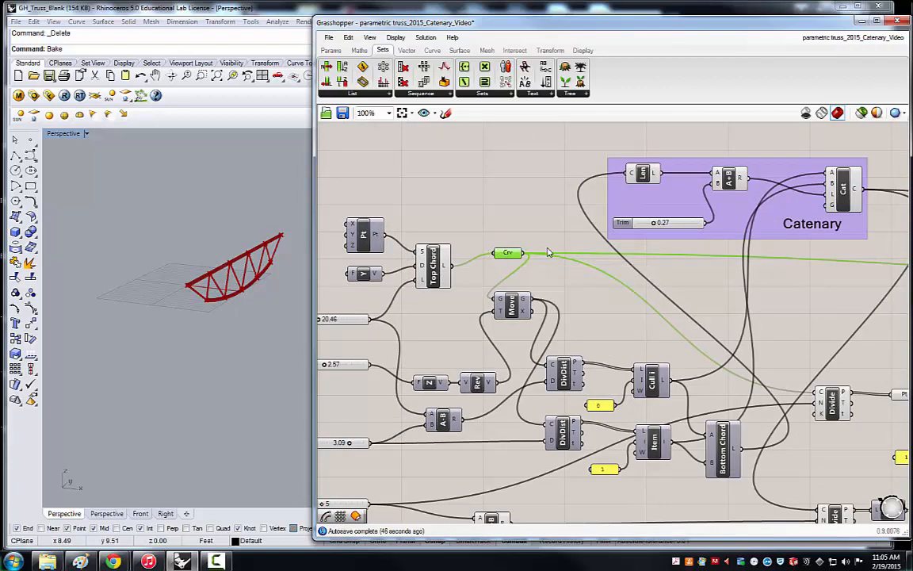
click(536, 242)
scroll(536, 243, down, 1)
scroll(253, 301, up, 3)
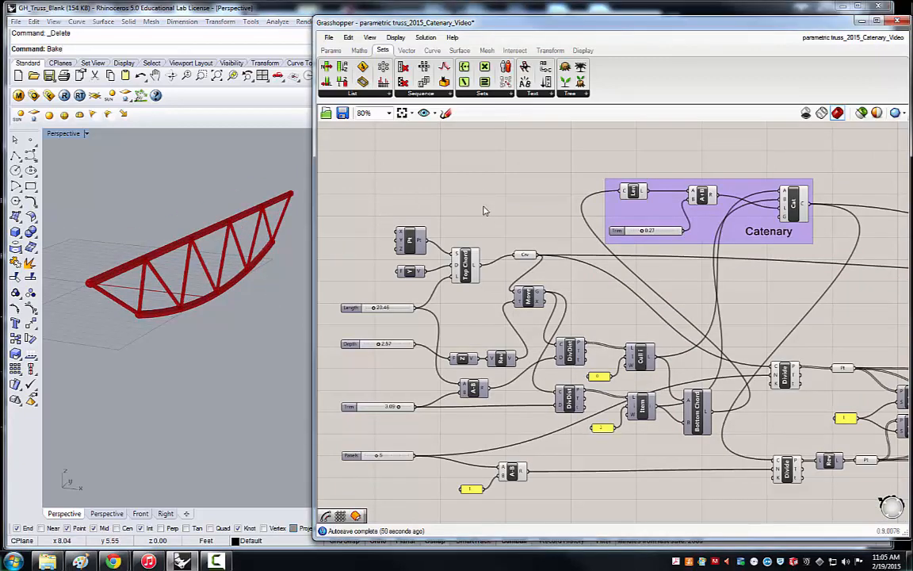
scroll(492, 221, down, 1)
click(518, 248)
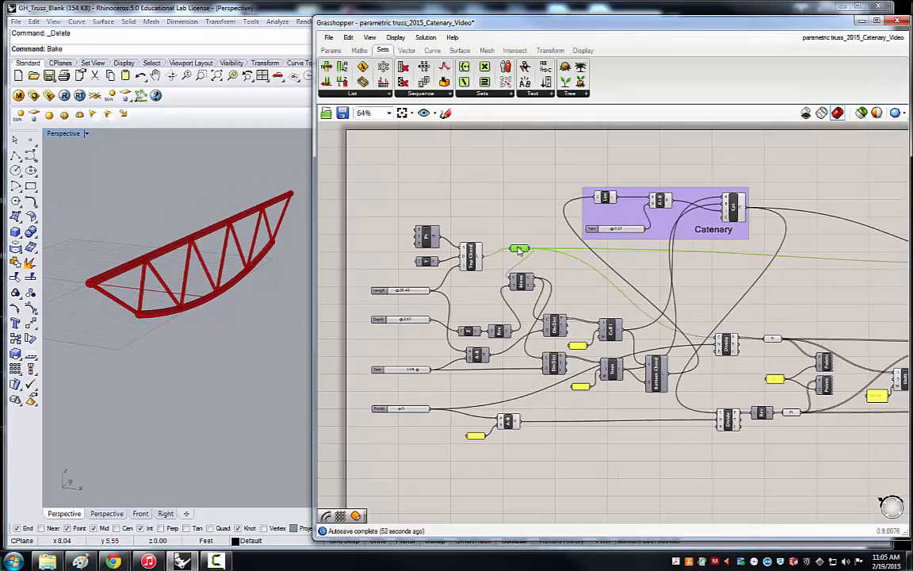
click(445, 193)
scroll(437, 187, down, 2)
scroll(437, 186, up, 2)
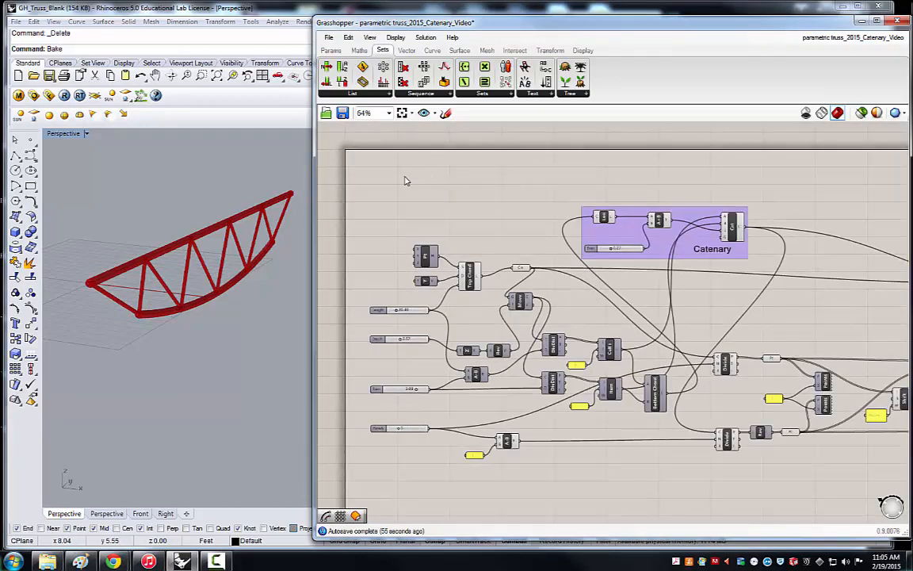
Step: Add a Linear Array component to the canvas above the Top Chord component
scroll(404, 180, up, 2)
double_click(509, 208)
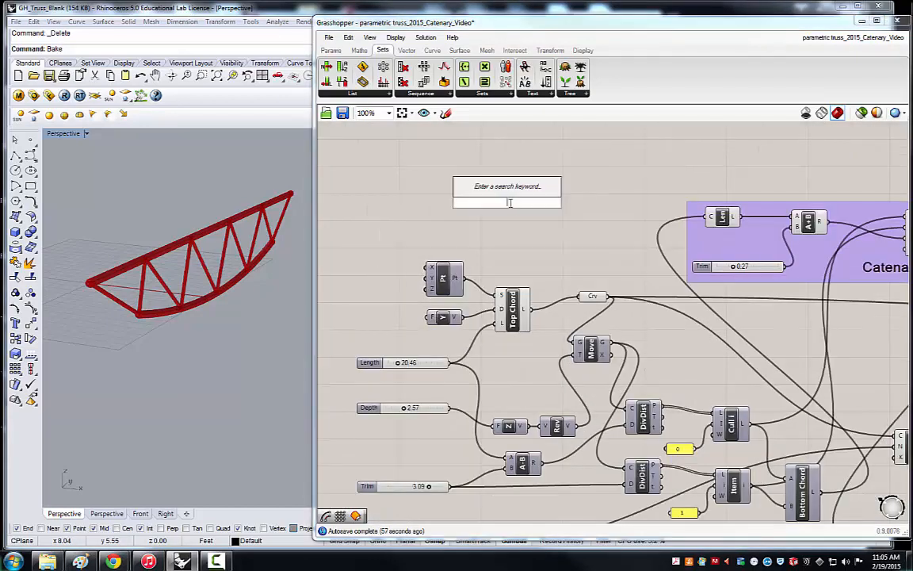
text(arra)
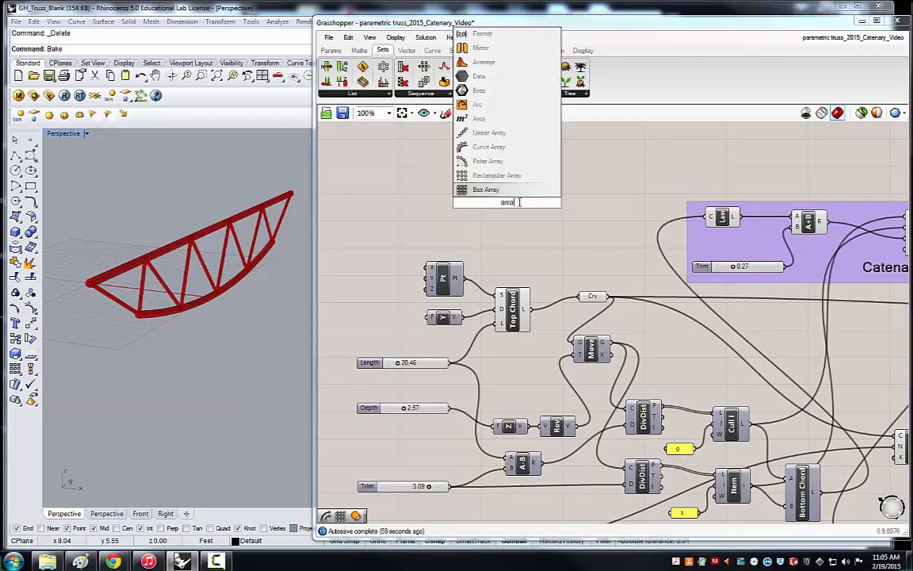
text(y)
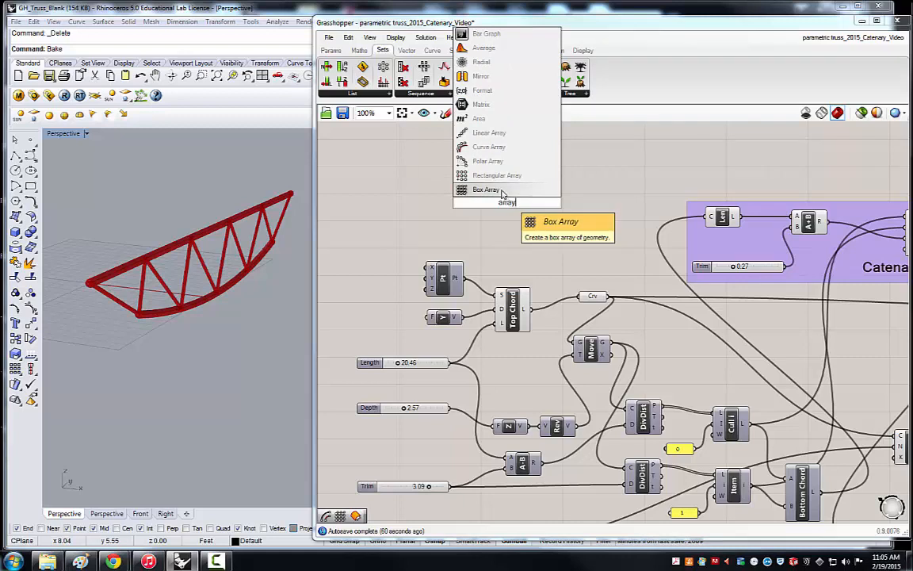
click(475, 132)
drag(509, 208, 517, 208)
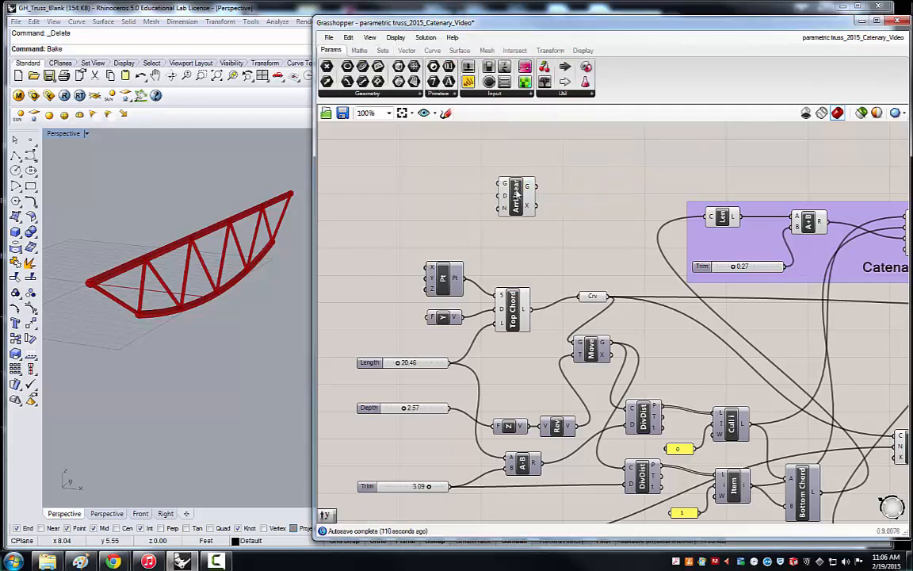
drag(522, 198, 515, 196)
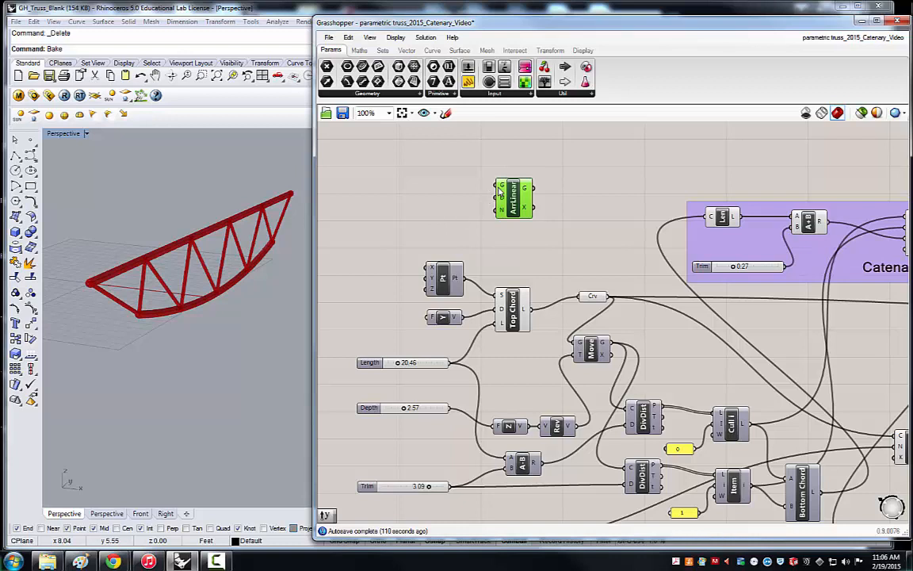
mouse_move(506, 203)
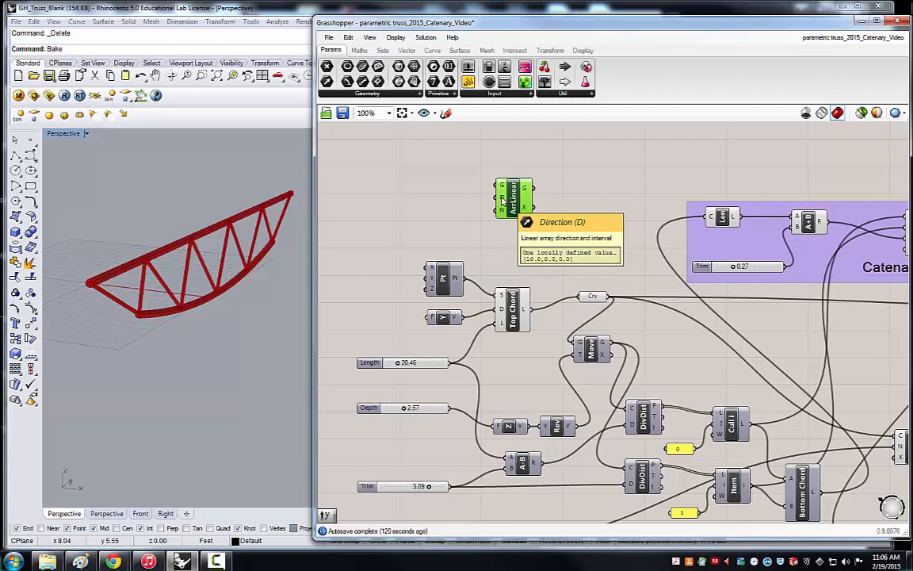
click(440, 227)
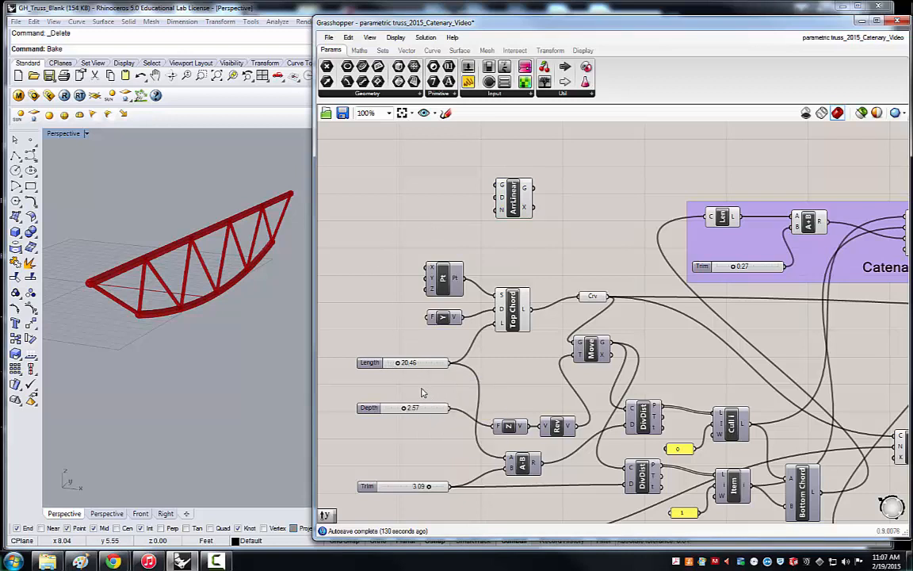
Step: Paste a copy of a number slider and place it beside the Linear Array component's inputs
click(386, 364)
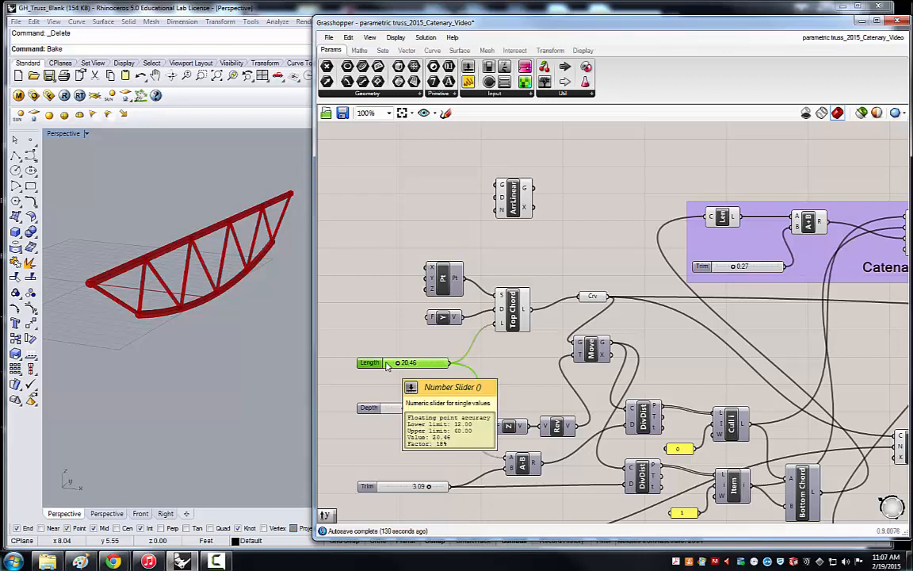
key(ctrl+v)
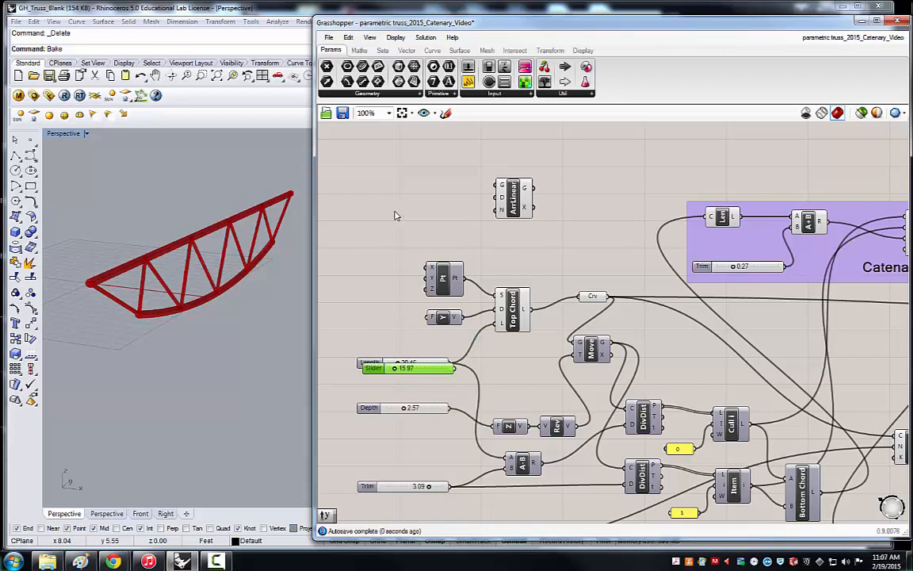
drag(412, 373, 406, 214)
Step: Configure the pasted slider with integer rounding, the name "number", a minimum of 1 and a maximum of 20
right_click(406, 214)
click(433, 262)
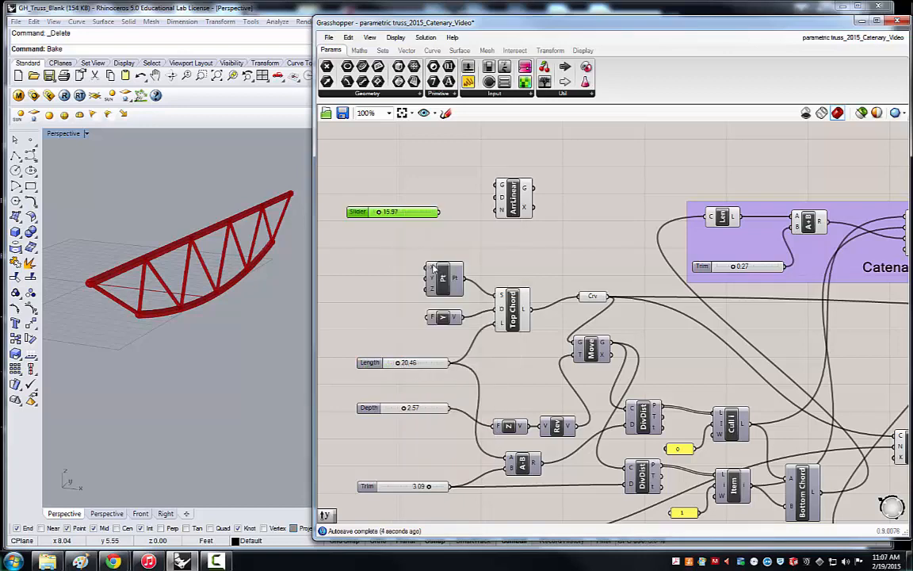
click(445, 235)
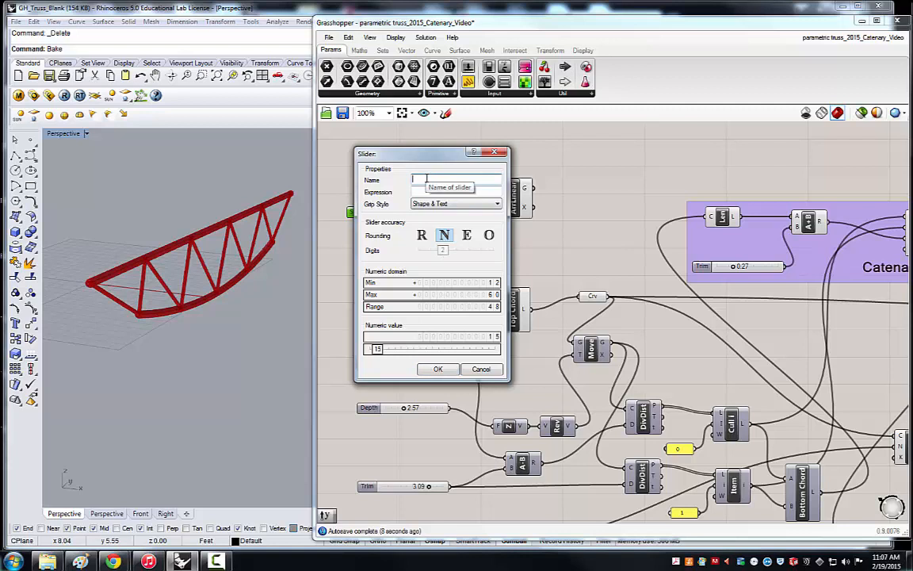
text(number)
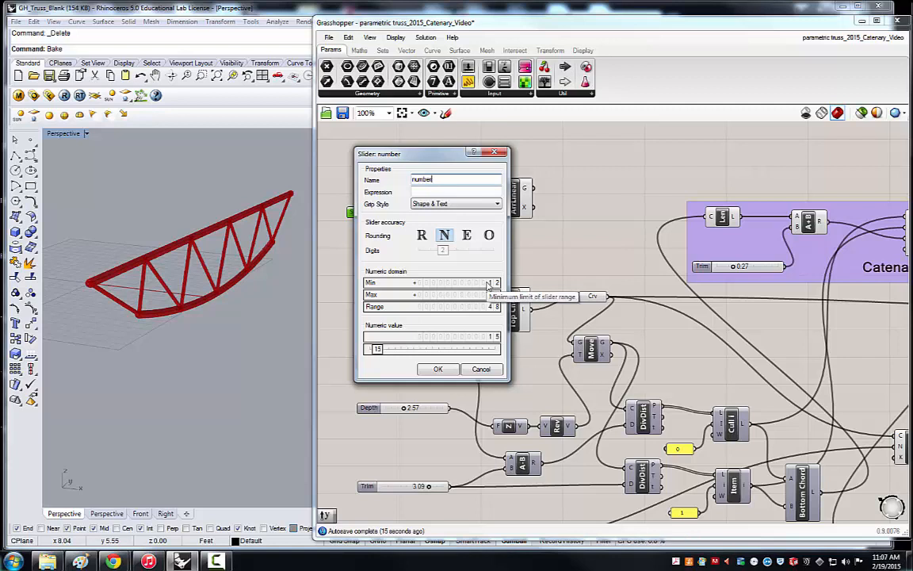
double_click(487, 284)
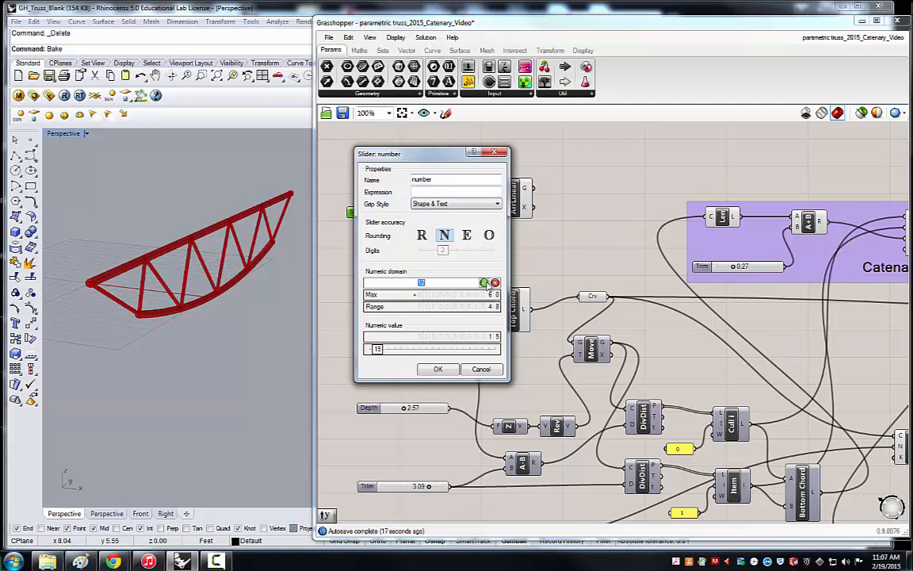
text(1)
double_click(485, 295)
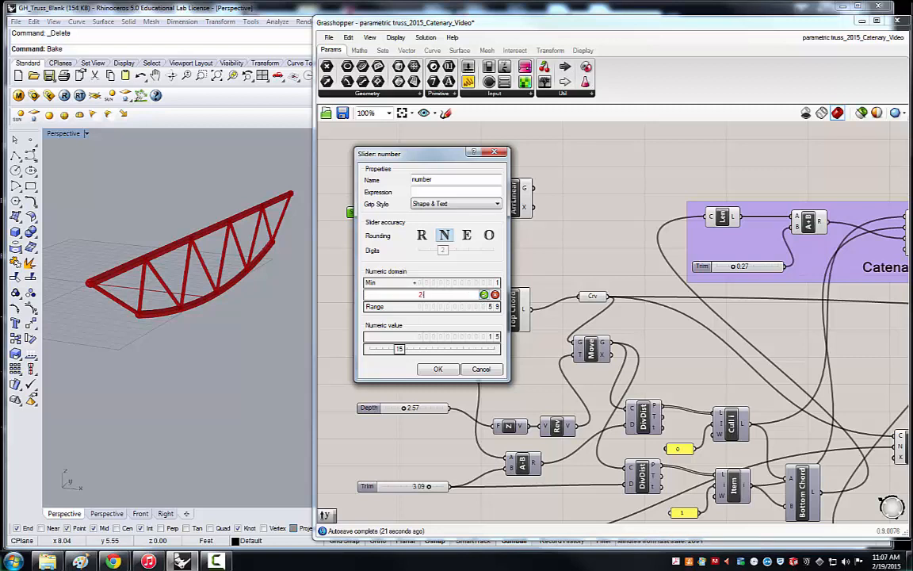
text(20)
key(Return)
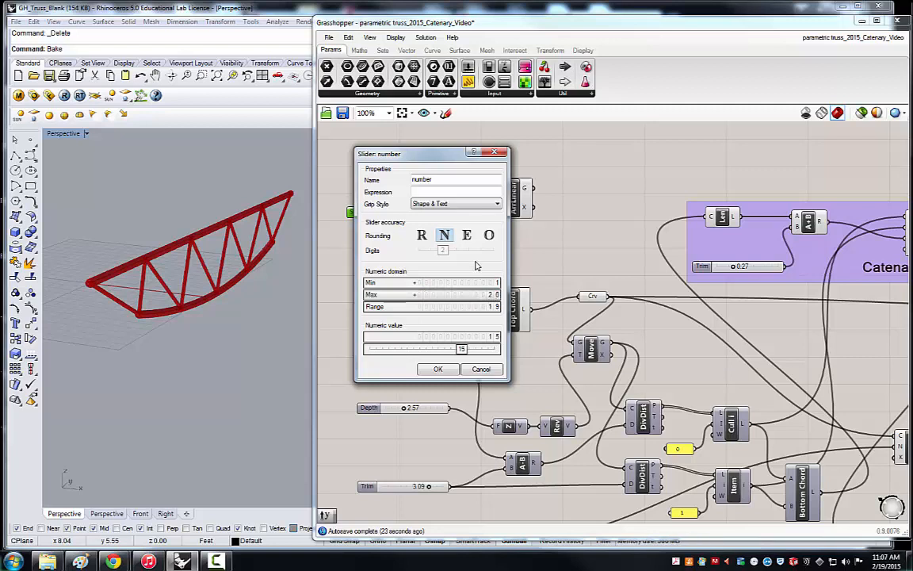
click(438, 369)
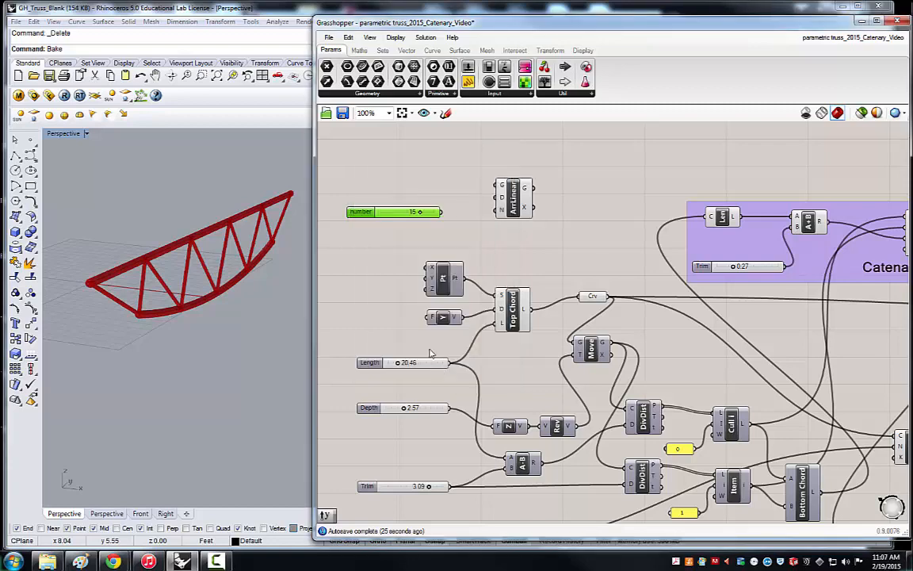
Step: Duplicate the "number" slider and place the copy directly above it
right_click(393, 213)
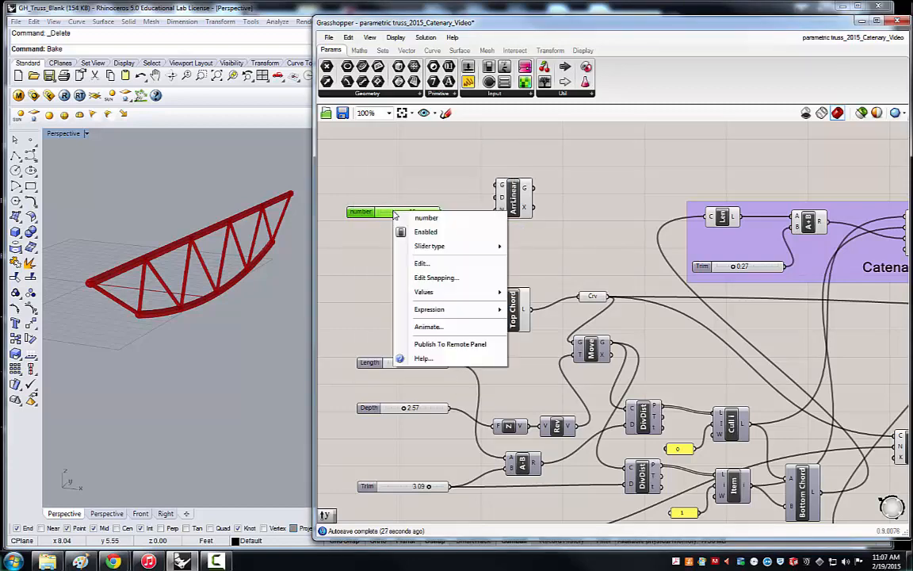
click(386, 187)
click(384, 212)
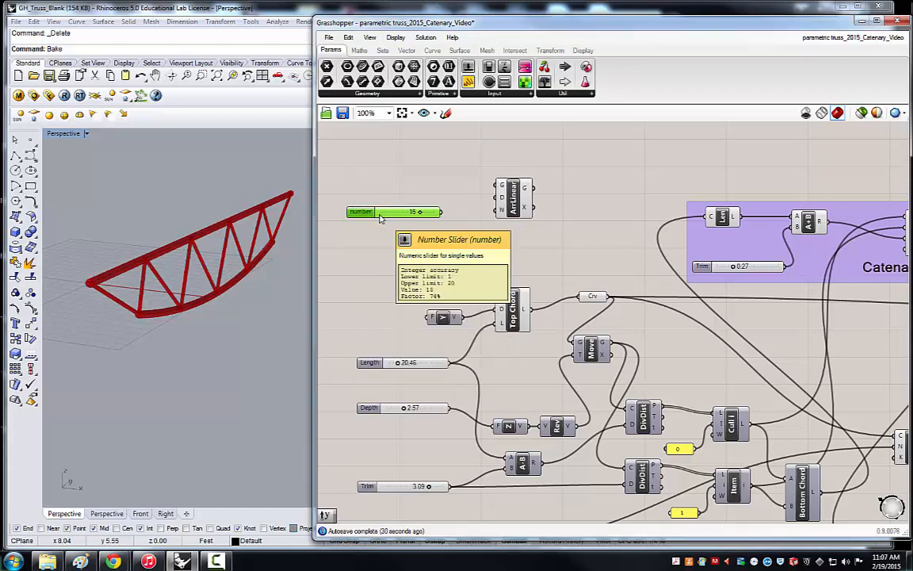
drag(392, 220, 393, 191)
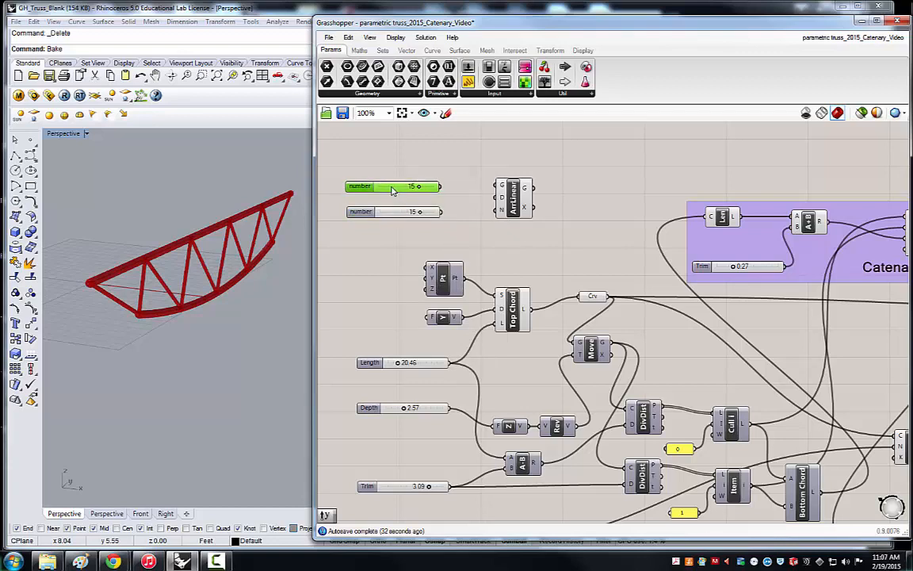
Step: Rename the upper slider "spacing", set its range from 0 to 10, and align it with the "number" slider
double_click(367, 188)
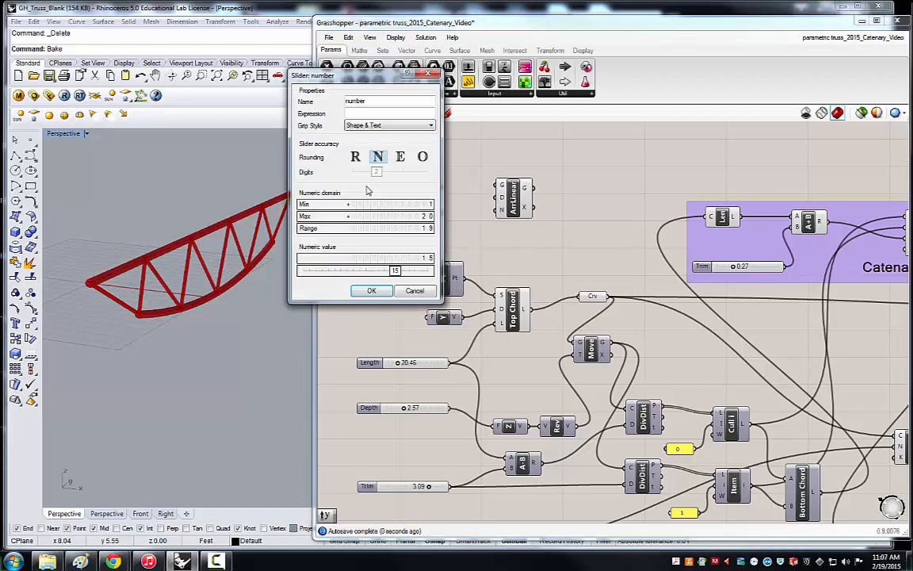
drag(367, 101, 344, 99)
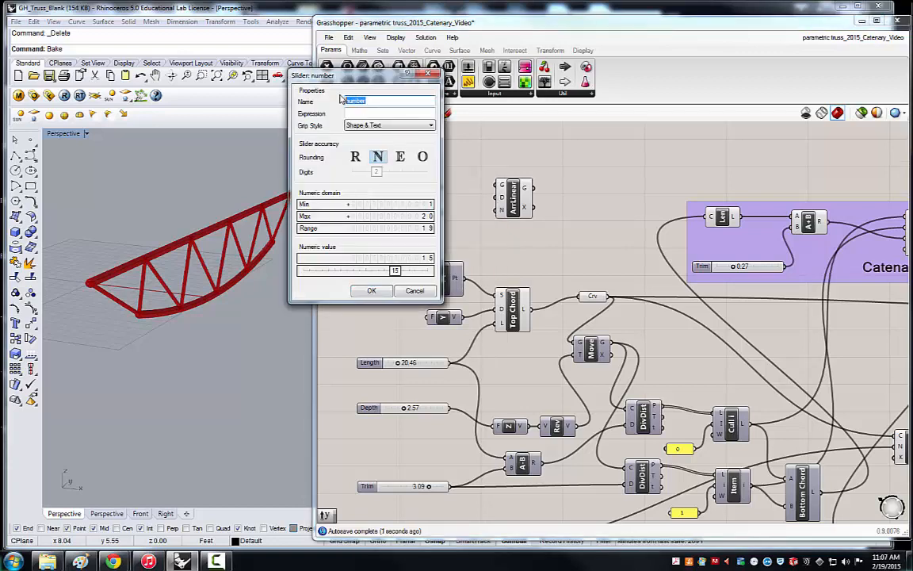
text(spacing)
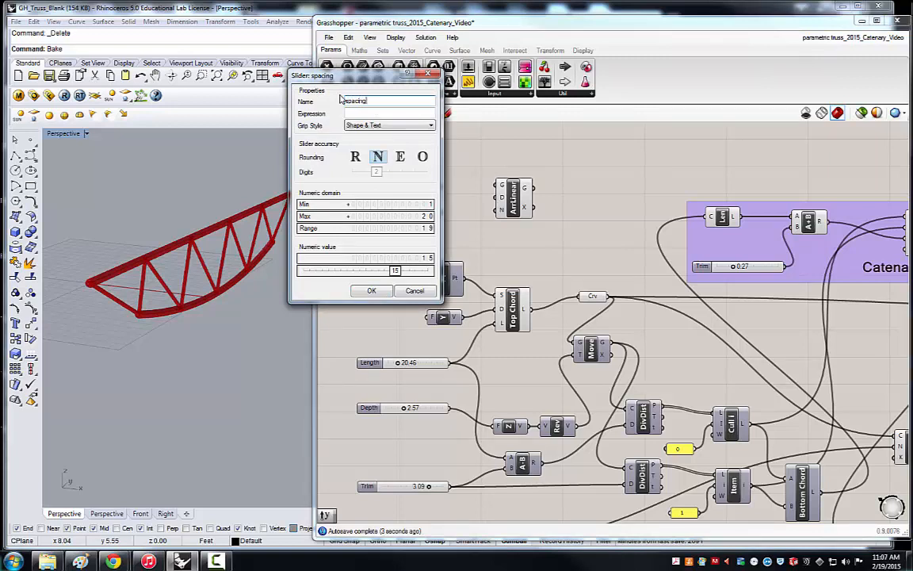
double_click(427, 206)
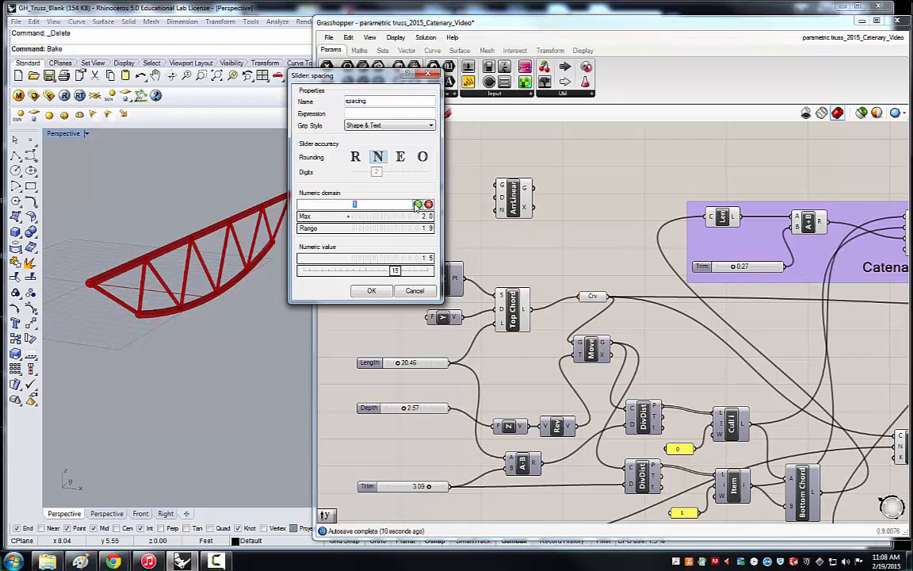
text(0)
click(418, 205)
double_click(413, 216)
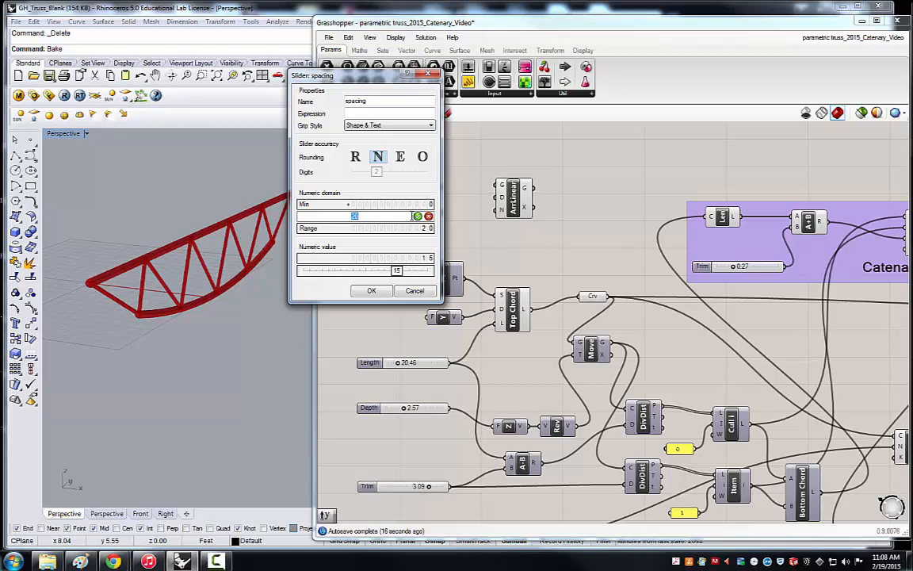
text(10)
key(Return)
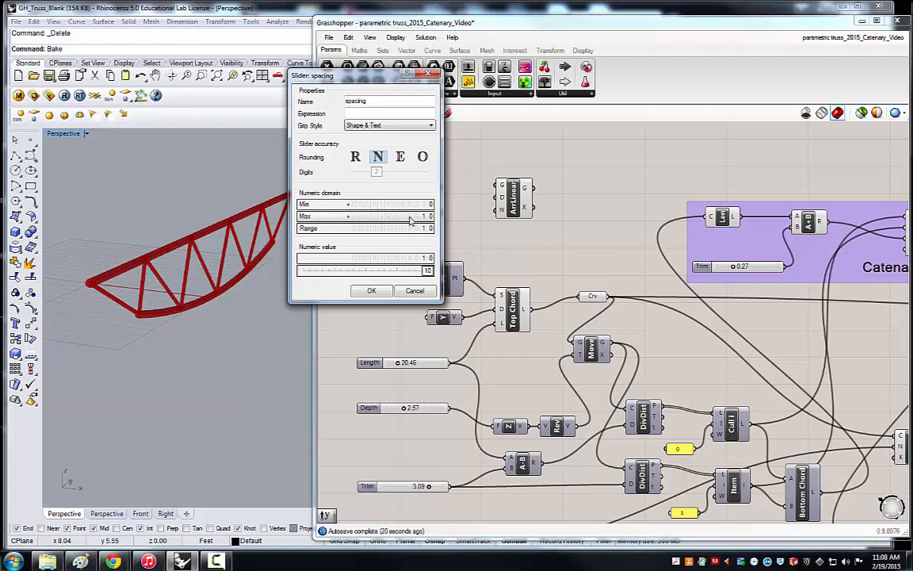
click(371, 290)
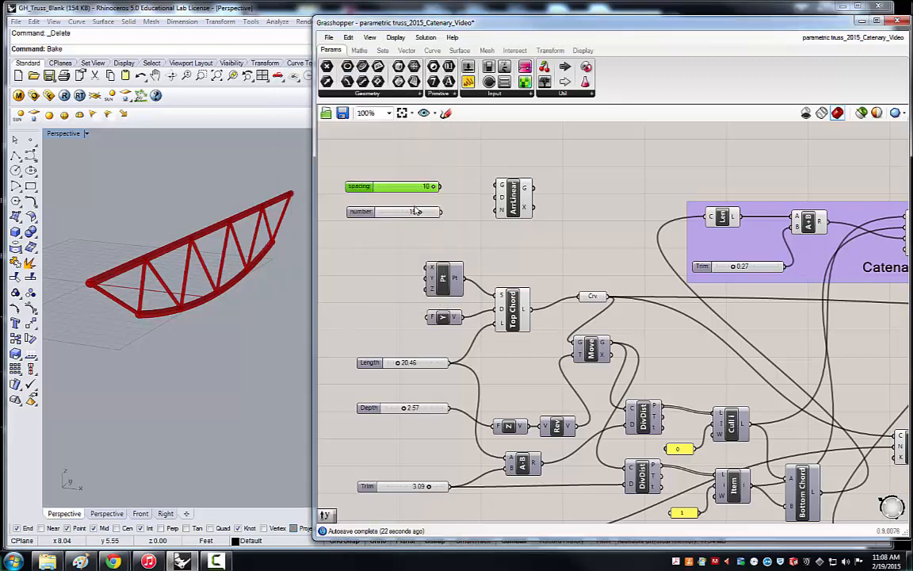
drag(402, 195, 405, 197)
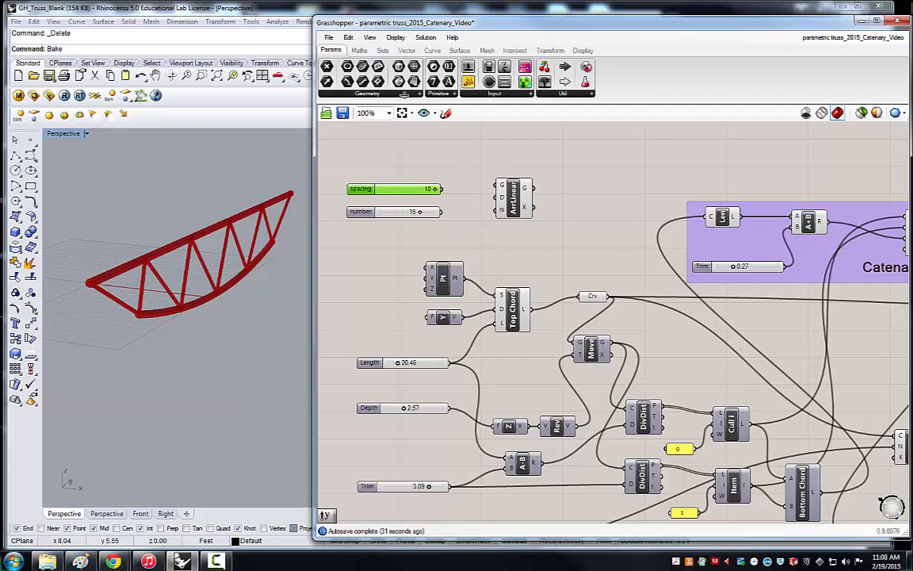
Step: Add a Unit X vector component and place it just above the spacing slider
click(406, 50)
click(554, 94)
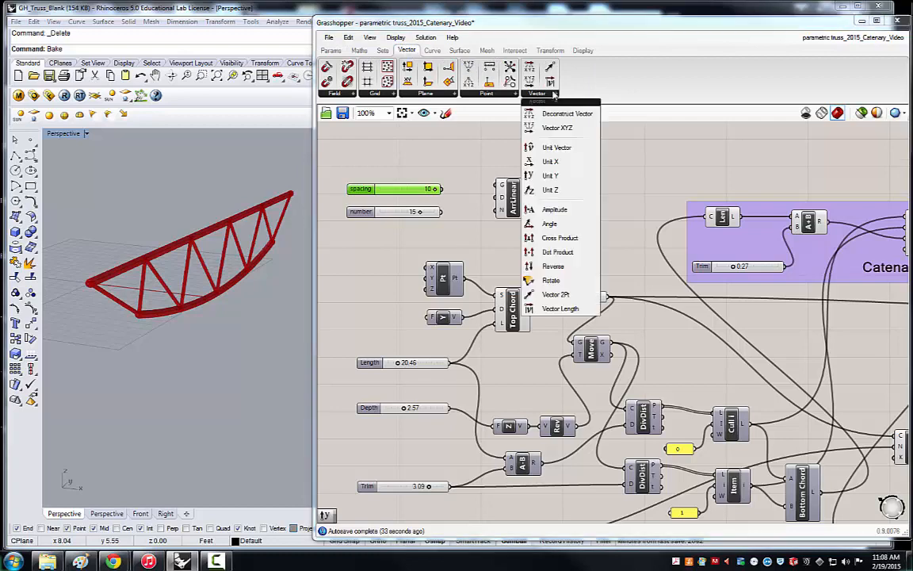
click(555, 162)
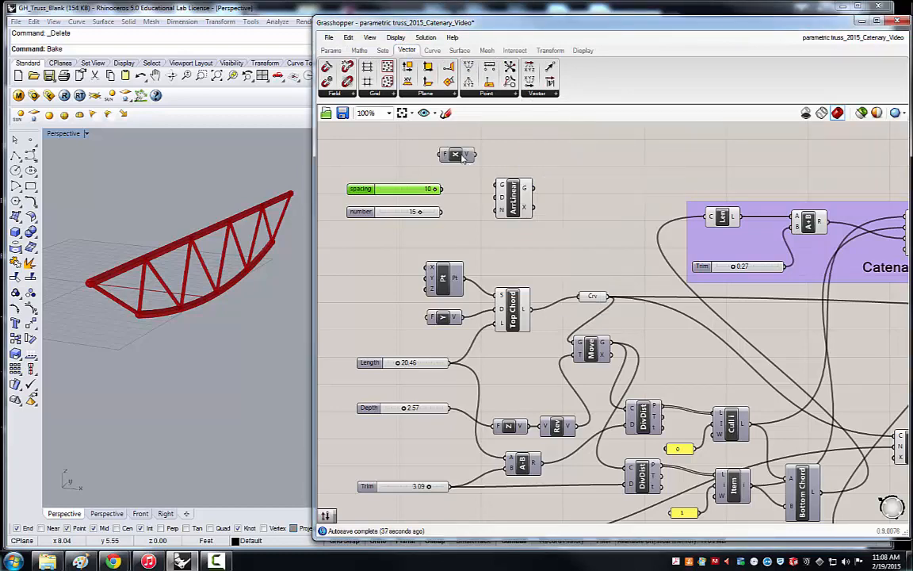
click(427, 156)
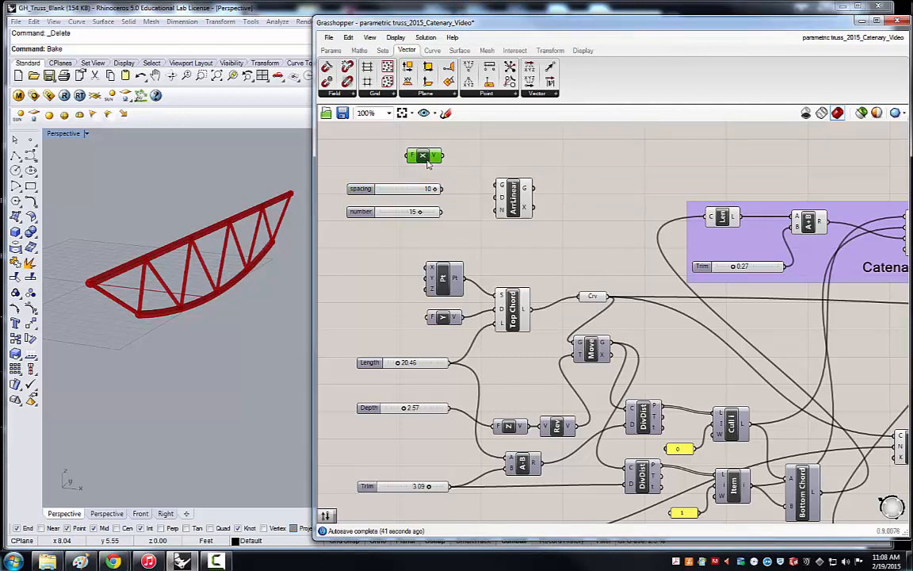
drag(425, 158, 423, 159)
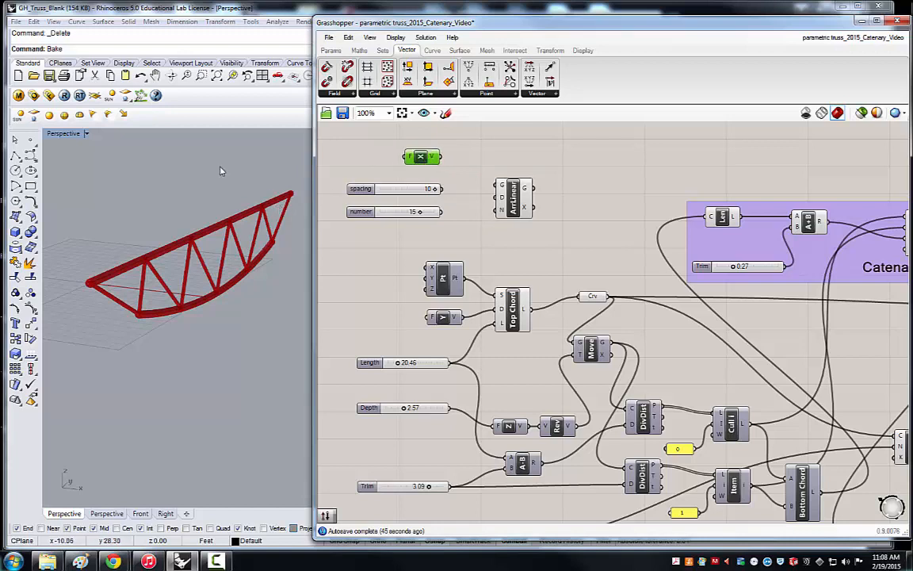
Step: Add a vector Reverse component fed by Unit X, and connect the spacing slider to Unit X's factor input
double_click(468, 155)
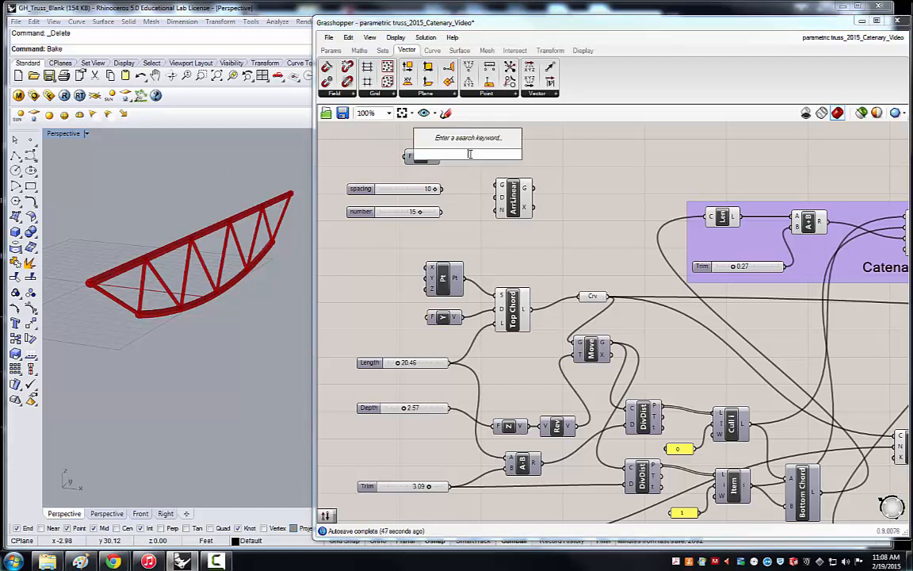
text(reverse)
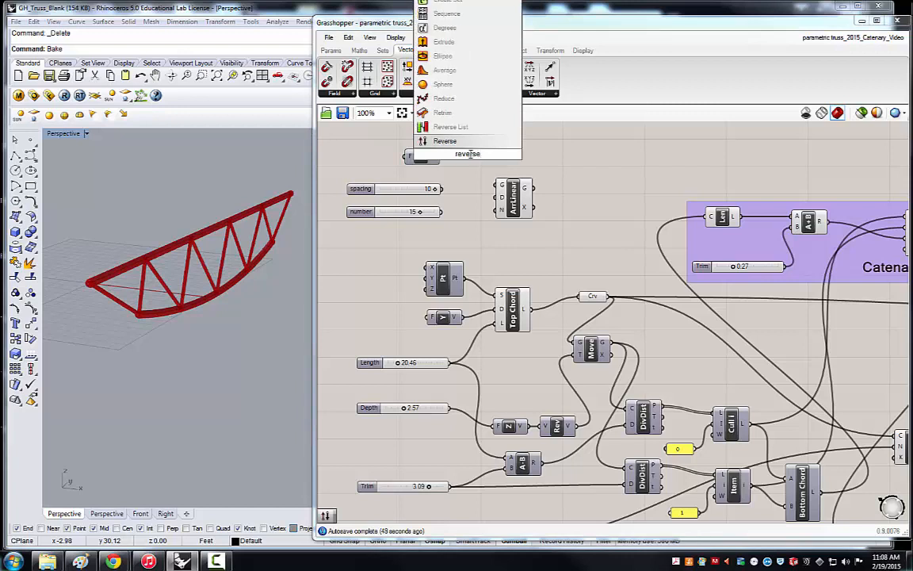
click(444, 143)
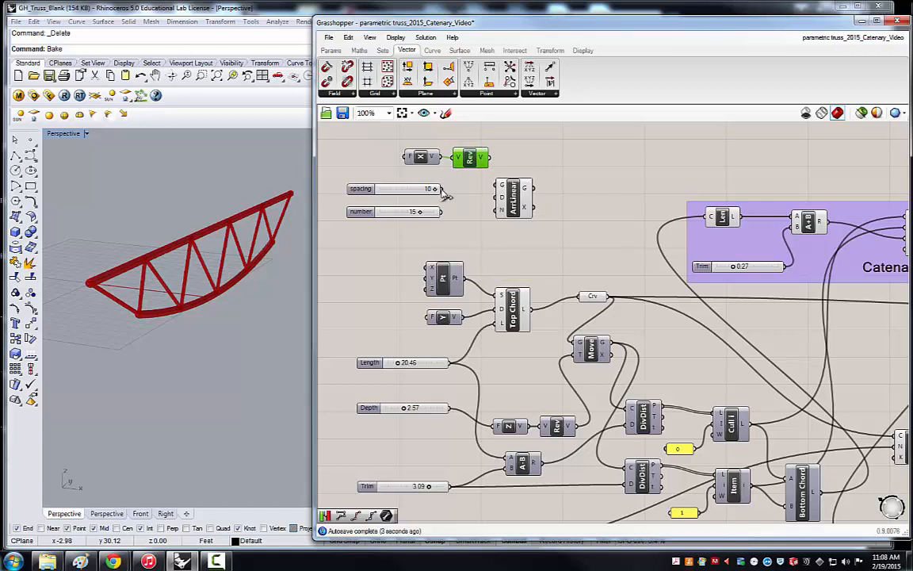
drag(443, 189, 431, 159)
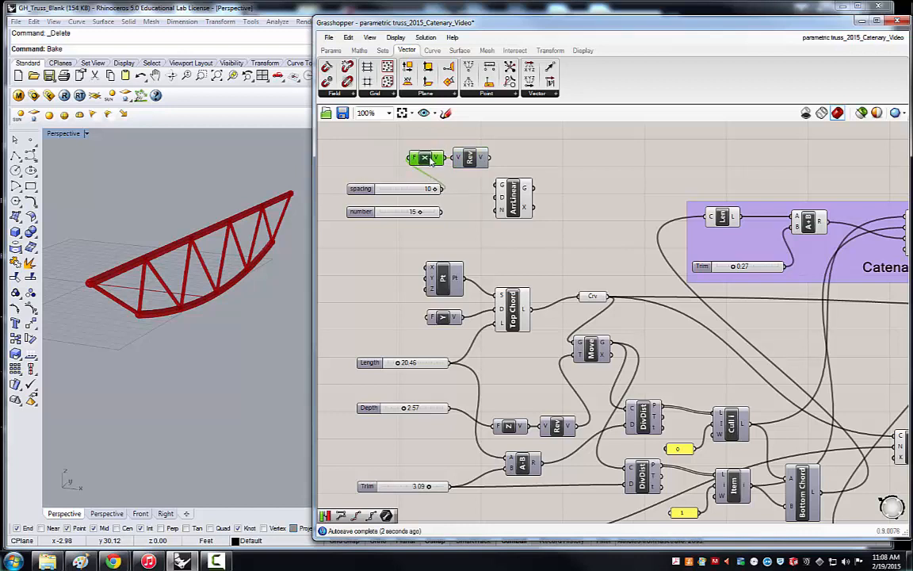
Step: Wire the reversed X vector, the number slider and the Top Chord line into the linear array's direction, count and geometry inputs
click(467, 158)
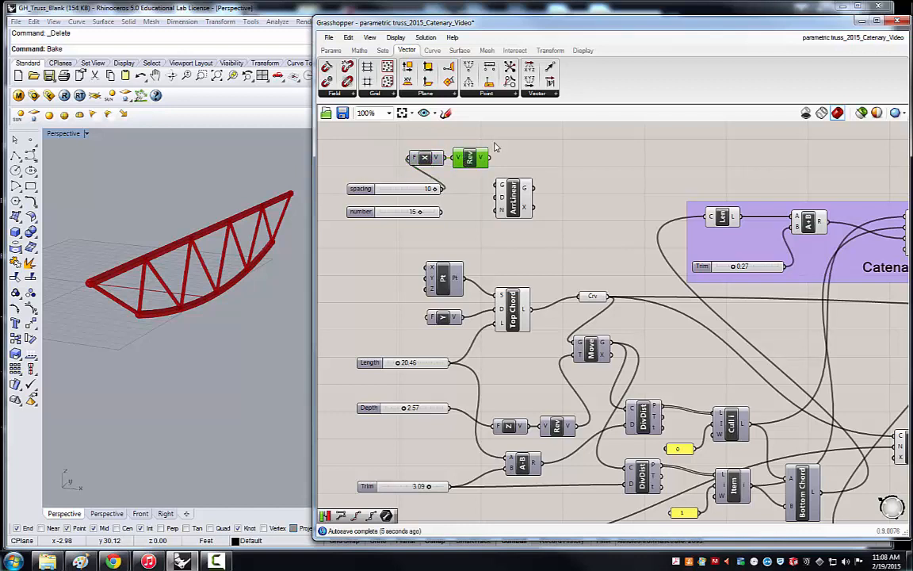
drag(490, 158, 500, 198)
mouse_move(502, 200)
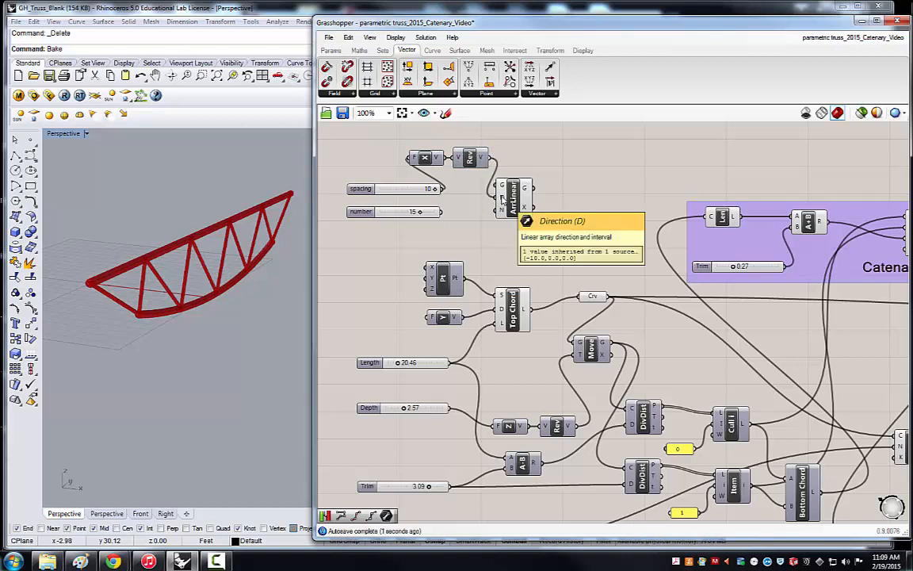
drag(514, 198, 540, 201)
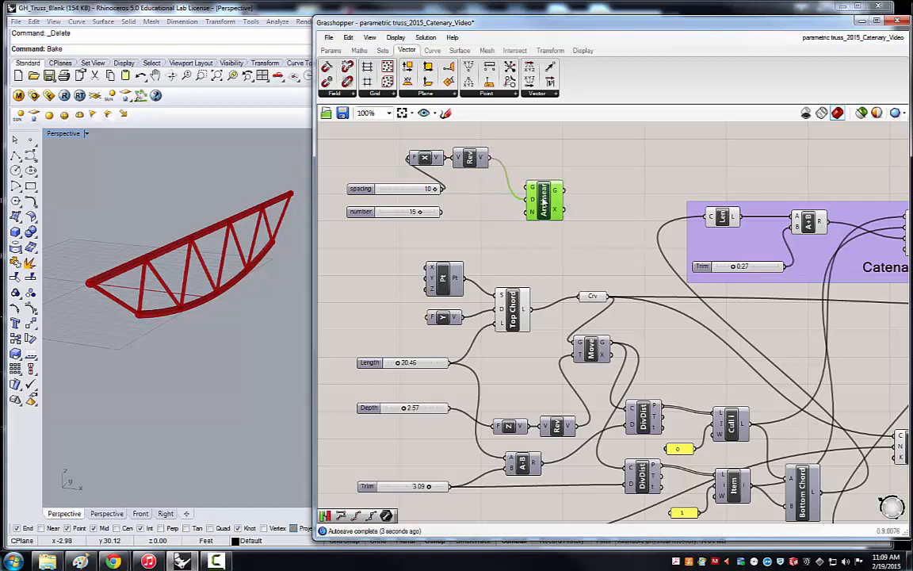
drag(443, 213, 517, 218)
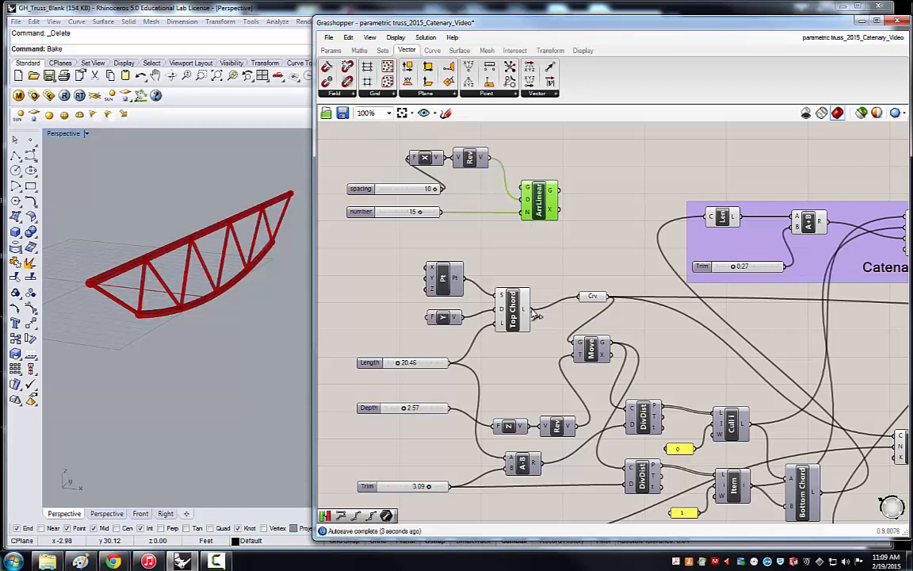
drag(534, 314, 521, 193)
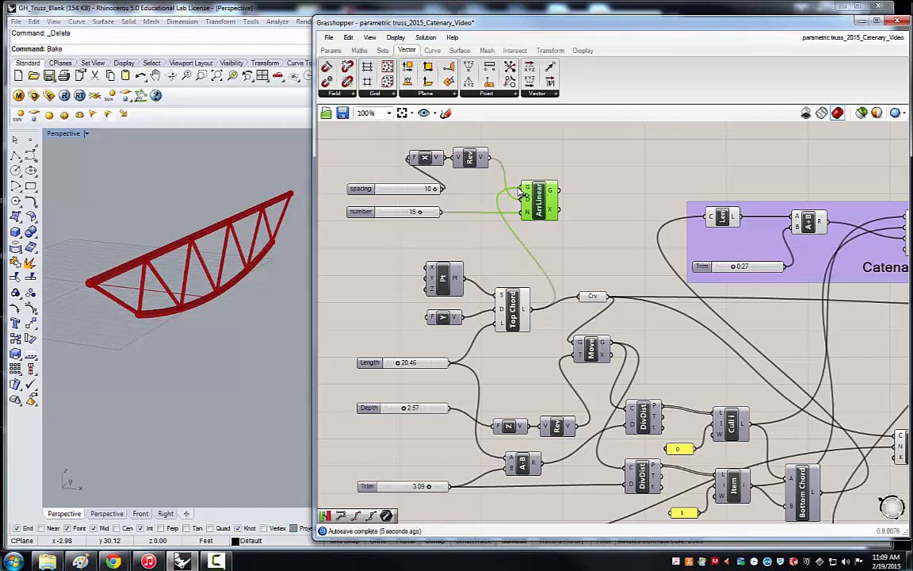
Step: Set the spacing slider to 4 and the number slider to 6 for the top chord array
scroll(239, 244, down, 5)
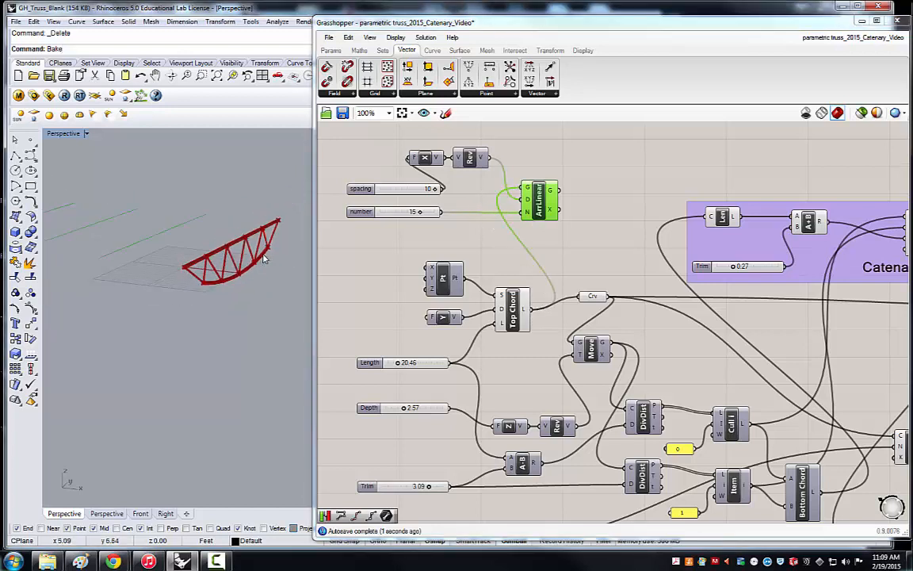
text(Bake)
scroll(95, 222, up, 2)
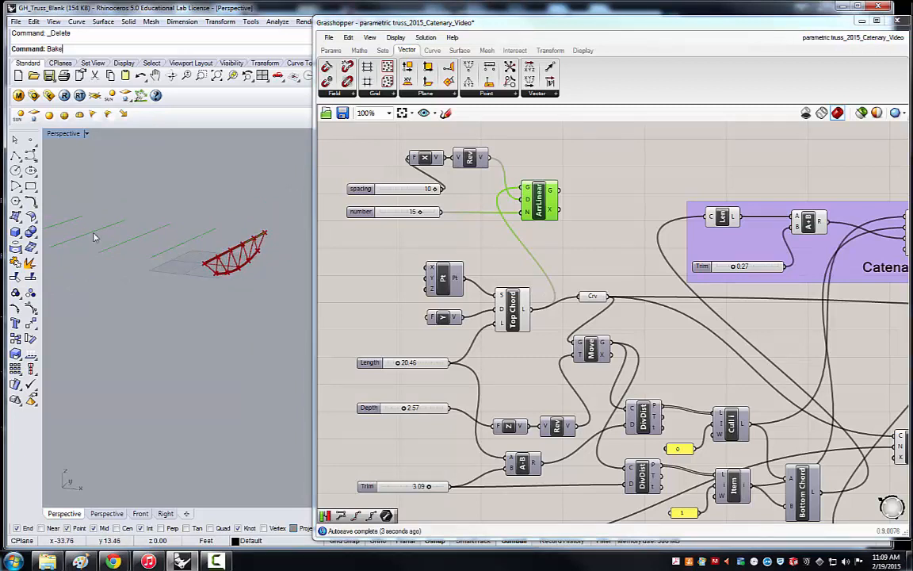
key(Return)
scroll(108, 281, up, 3)
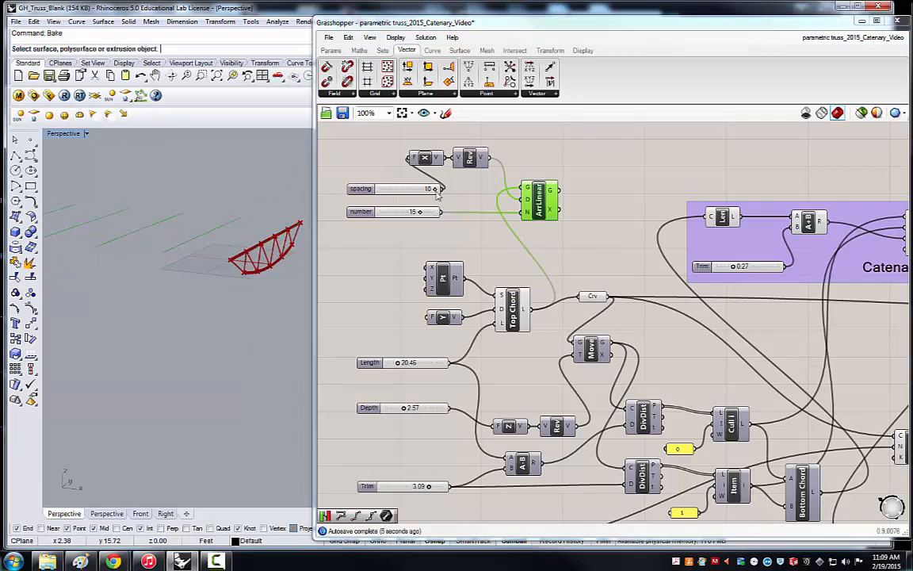
drag(435, 190, 397, 216)
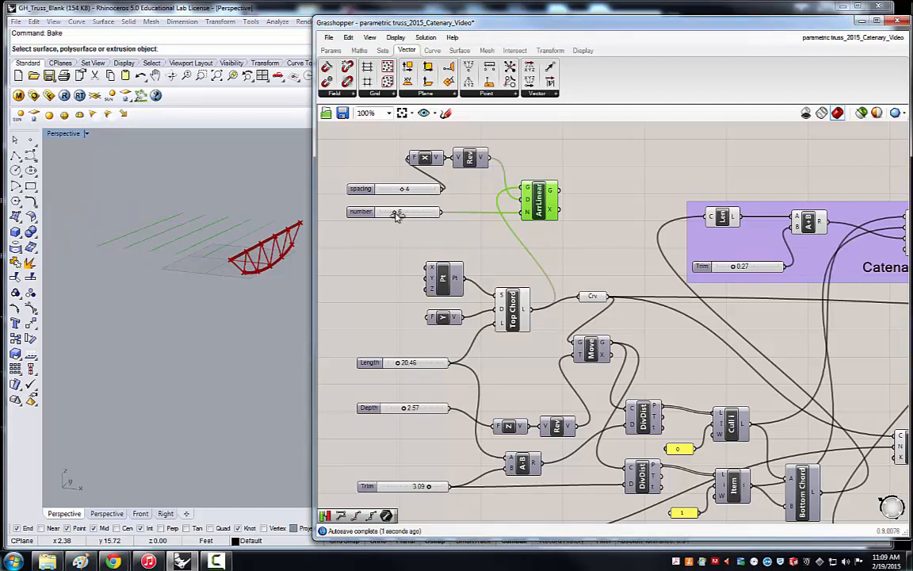
click(474, 231)
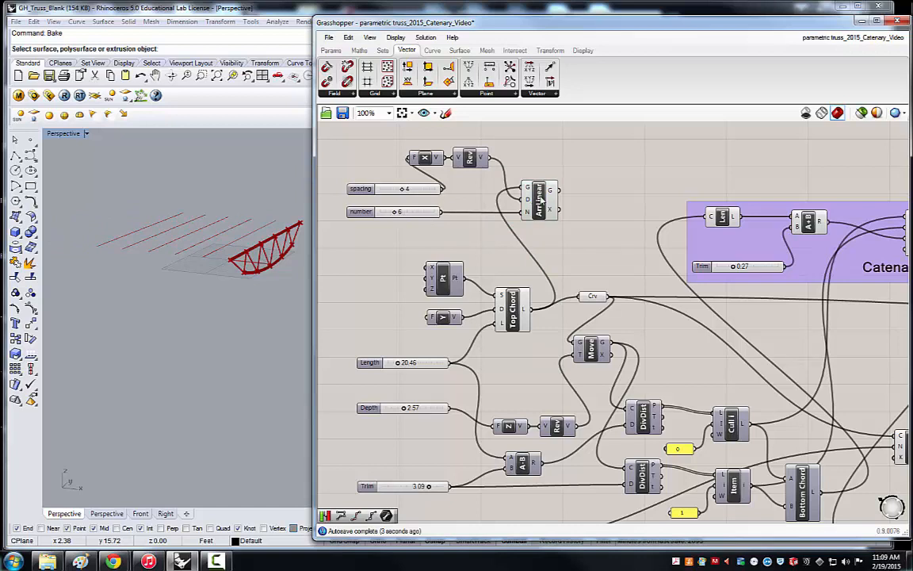
Step: Replace the Curve parameter's Top Chord source with the linear array's geometry output to generate a truss for each chord
click(544, 202)
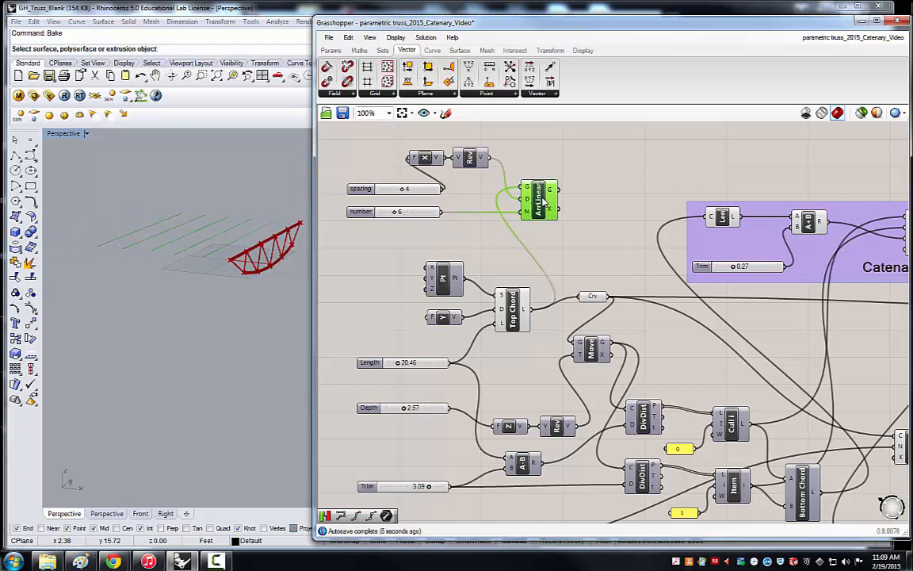
click(591, 190)
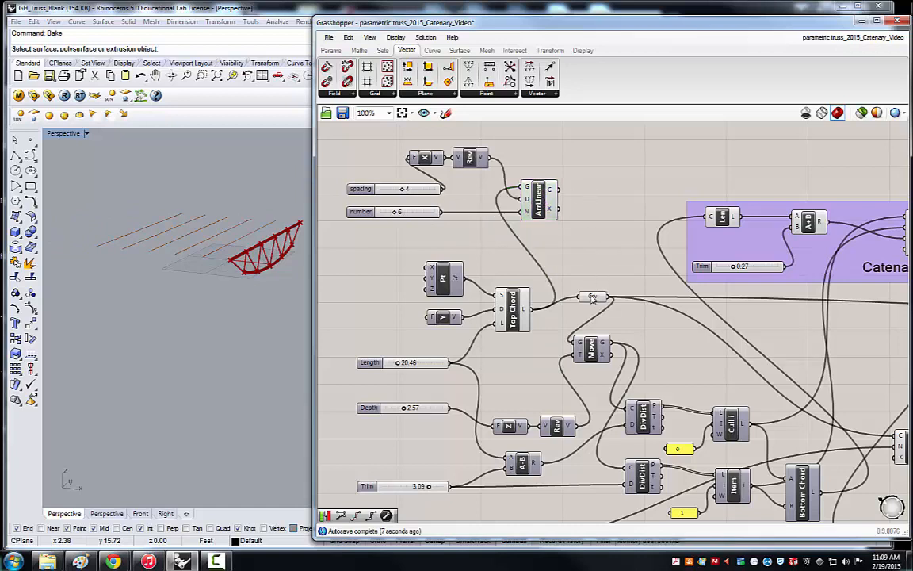
click(592, 297)
click(574, 186)
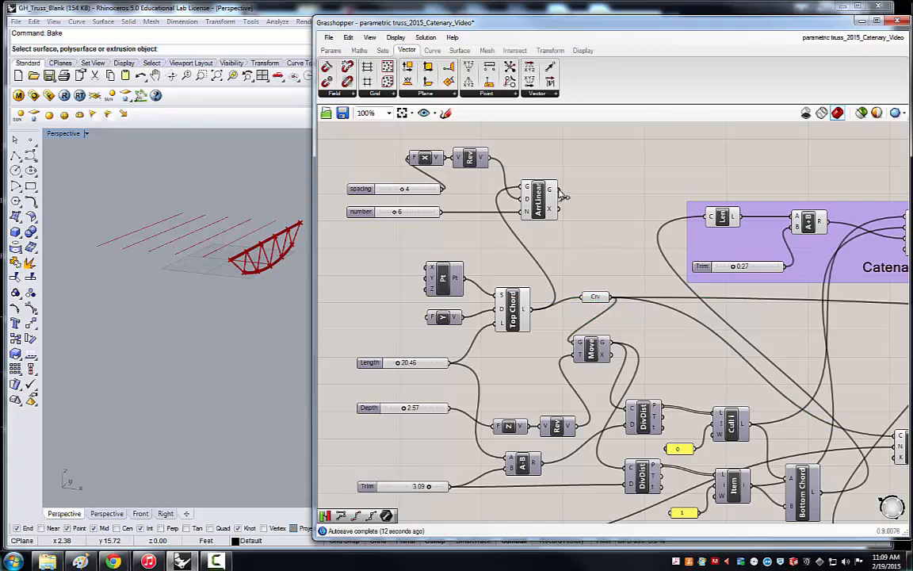
click(593, 298)
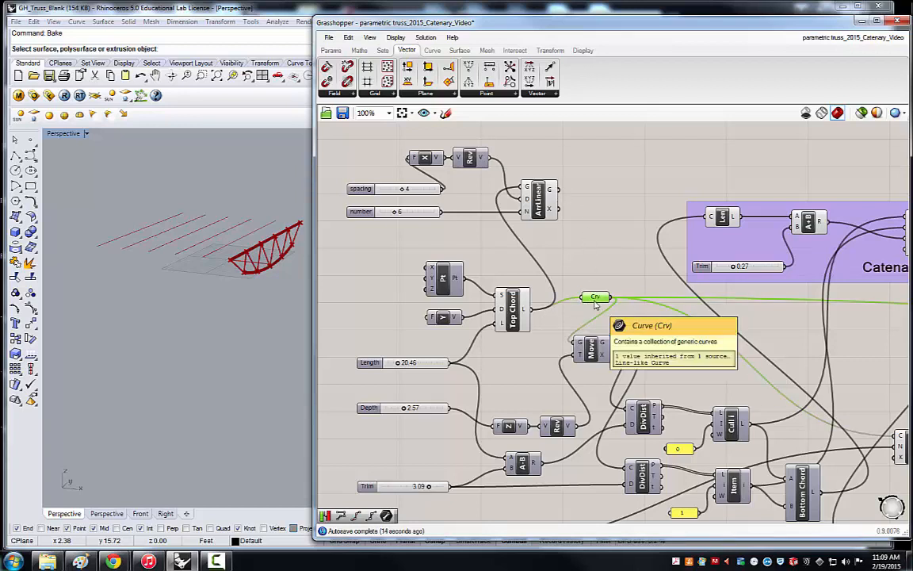
drag(559, 189, 585, 299)
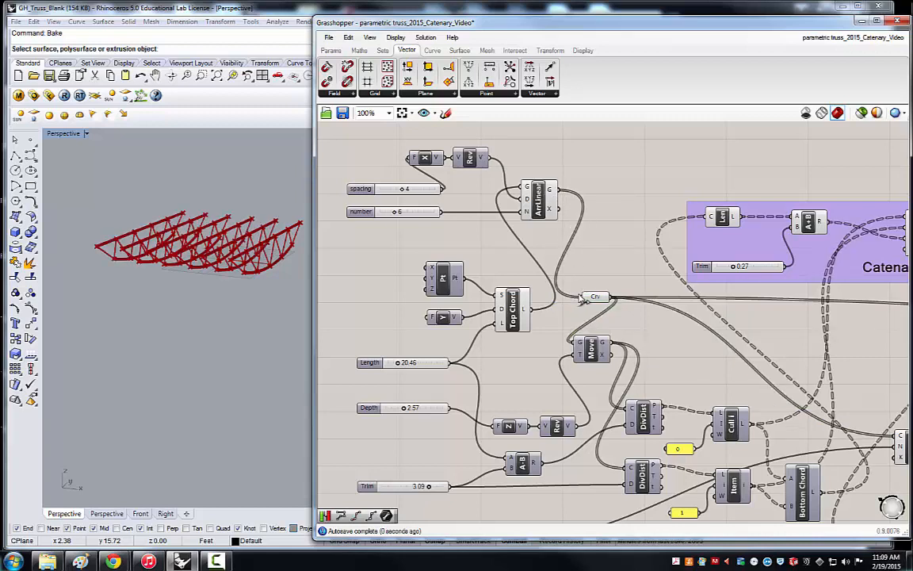
Step: Inspect the arrayed trusses from another angle and set the number slider to 3
right_drag(244, 283, 149, 238)
right_drag(251, 161, 273, 191)
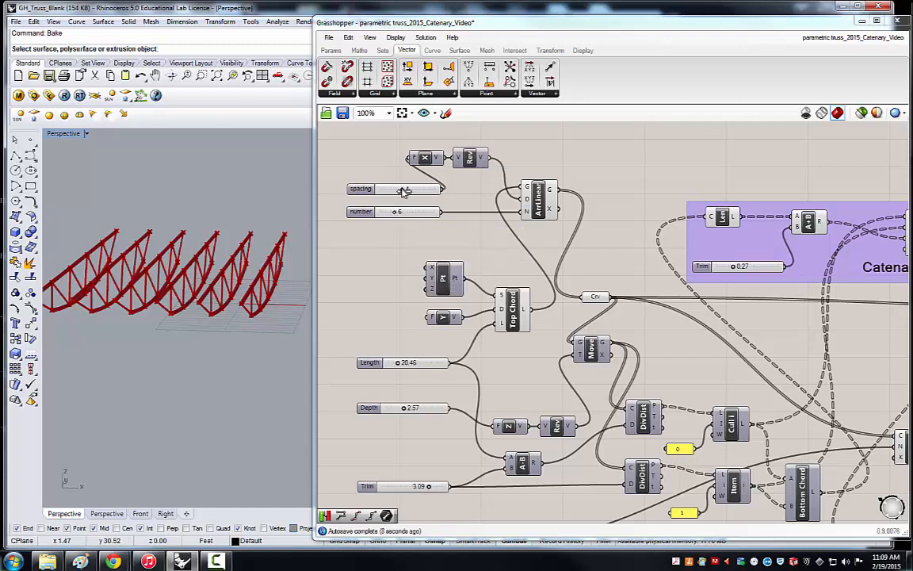
drag(404, 191, 386, 216)
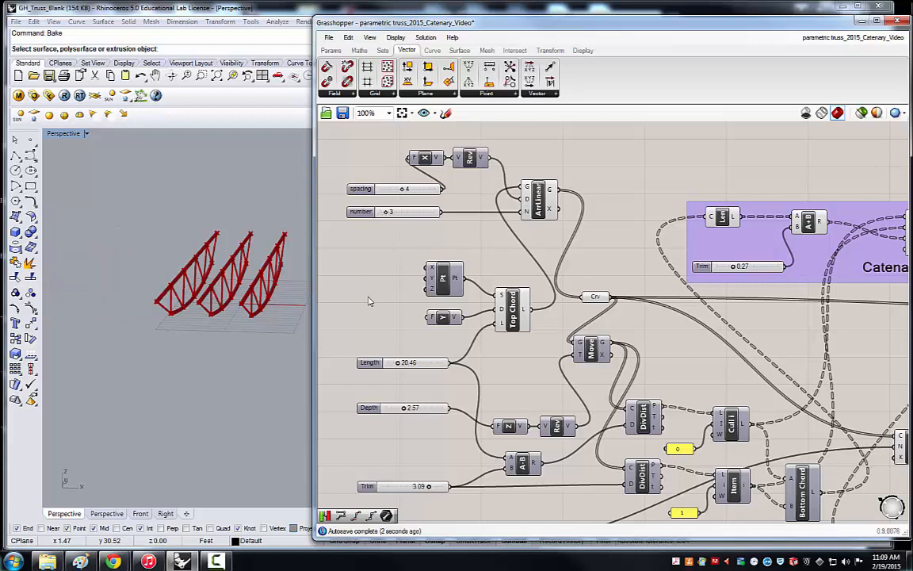
Step: Set the truss Length slider to 26.70 and the Depth slider to 2.76
mouse_move(400, 364)
mouse_down()
mouse_move(382, 363)
mouse_move(415, 363)
mouse_move(401, 368)
mouse_up()
click(253, 379)
scroll(252, 379, up, 2)
click(400, 411)
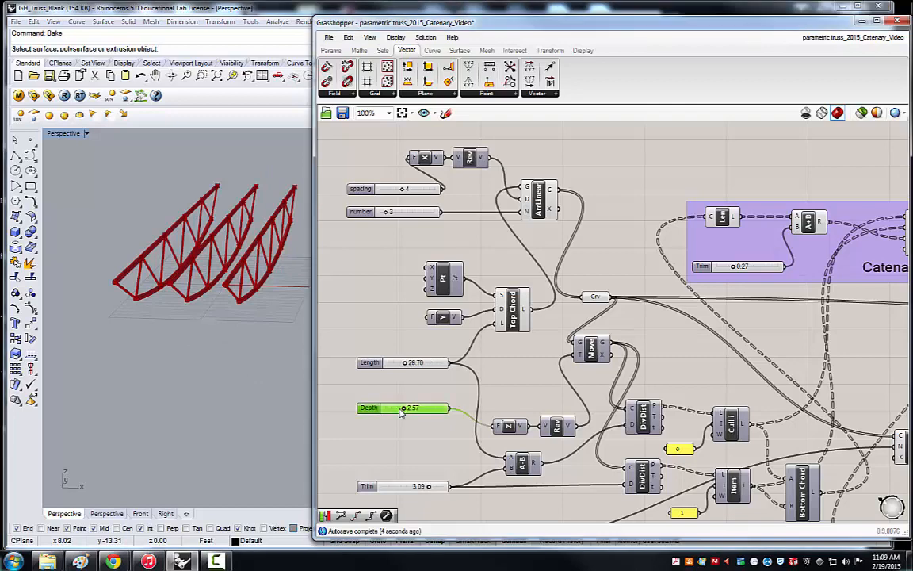
mouse_move(404, 409)
mouse_down()
mouse_move(437, 408)
mouse_move(404, 411)
mouse_up()
click(245, 352)
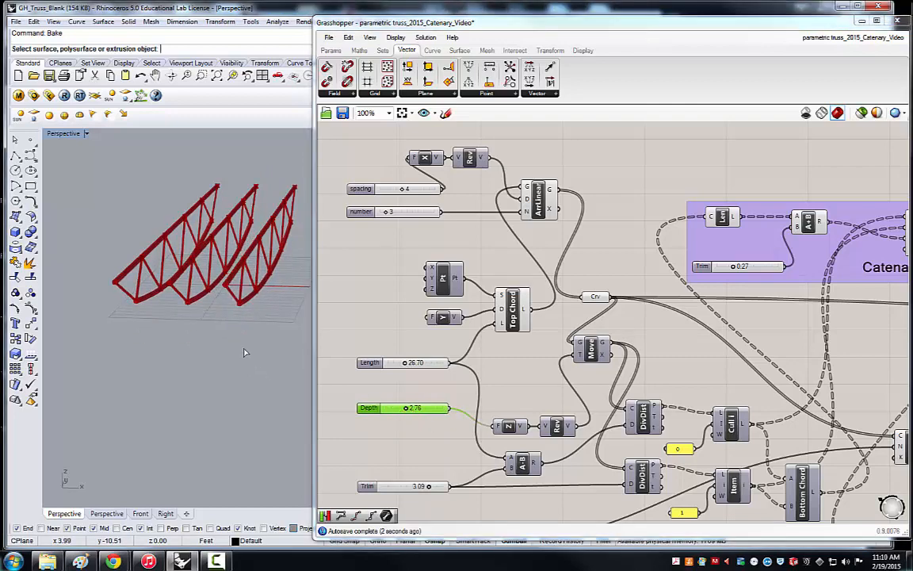
Step: Set the spacing slider to 7 and check the row of trusses in the perspective view
right_drag(216, 312, 279, 221)
scroll(281, 222, up, 4)
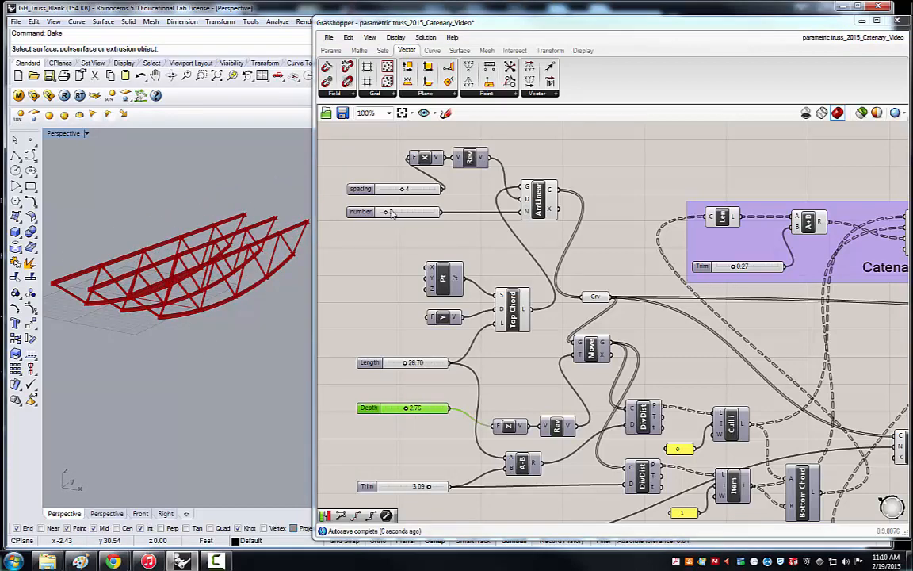
drag(403, 191, 421, 192)
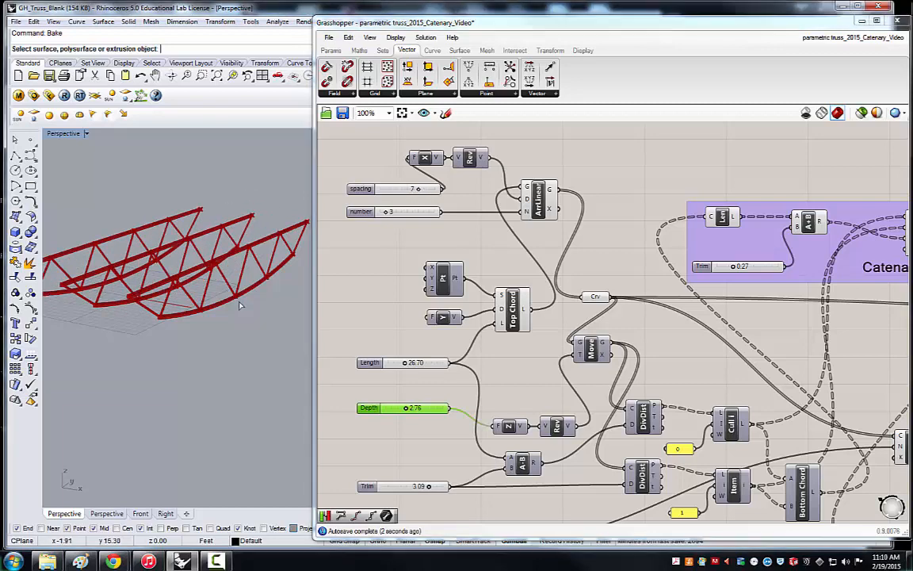
right_drag(214, 271, 197, 348)
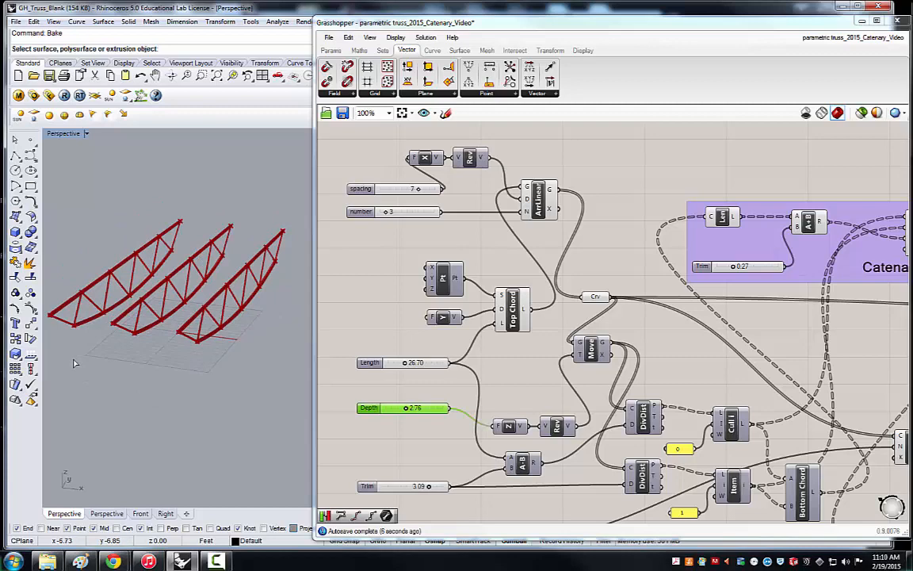
click(650, 206)
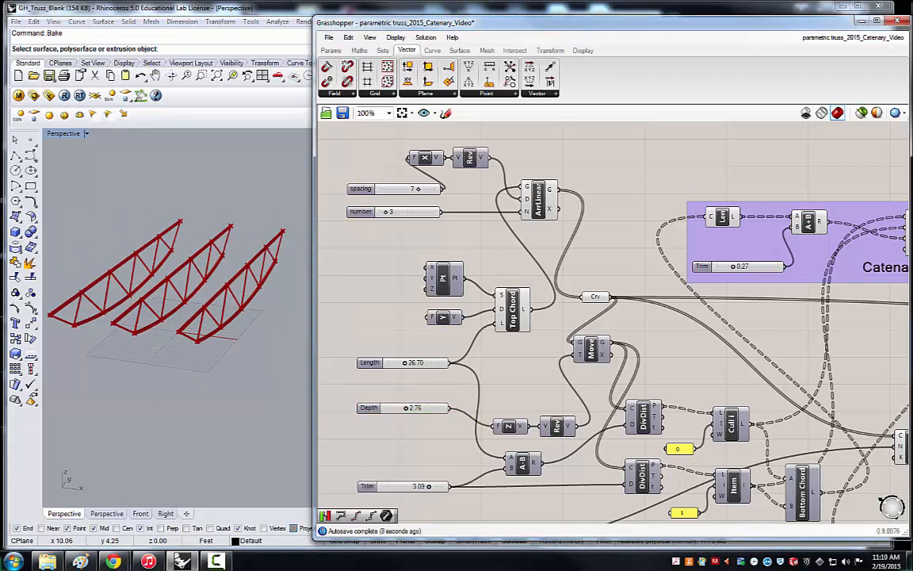